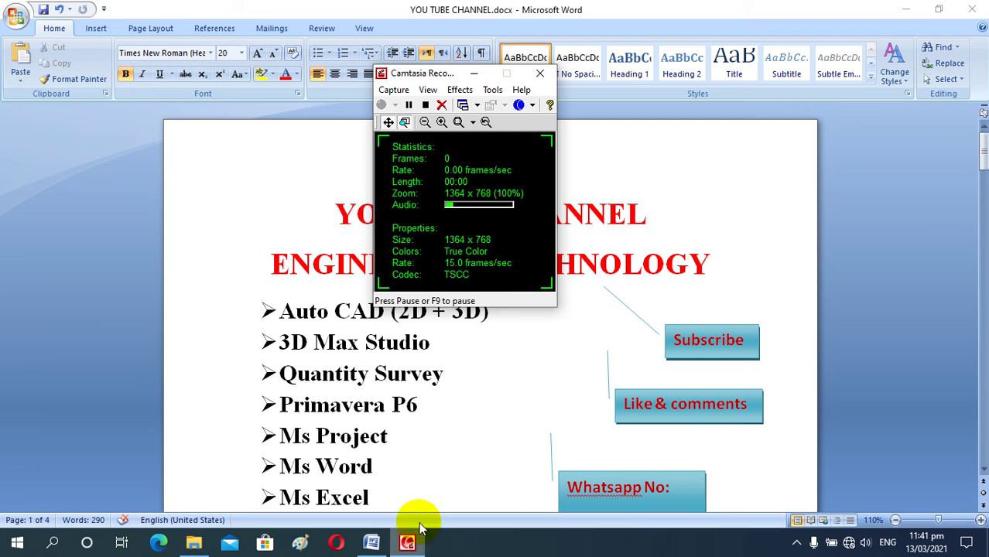
Hide Camtasia Recorder, dismiss its tip, and read down the AutoCAD lecture list in Word
{"action": "left_click", "coordinate": [475, 75]}
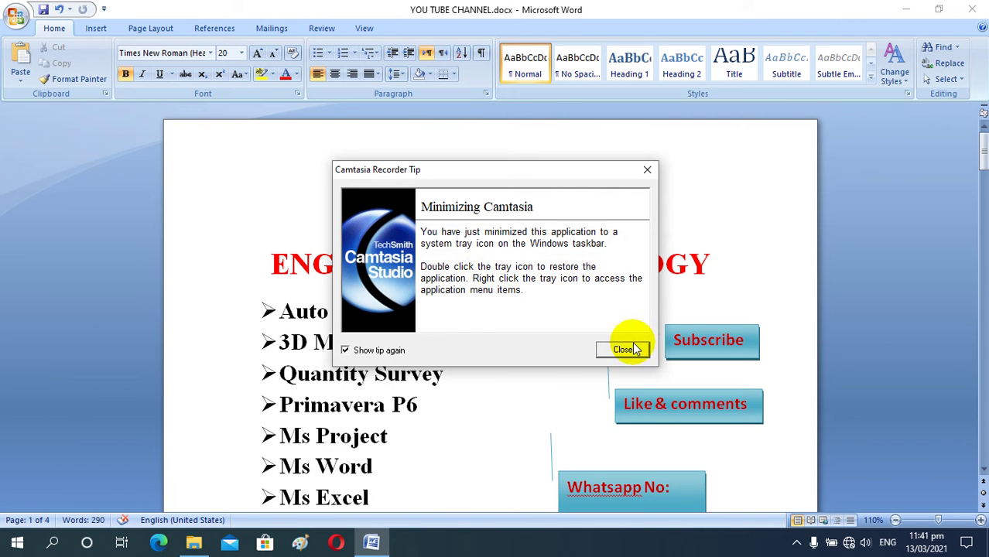
{"action": "left_click", "coordinate": [624, 349]}
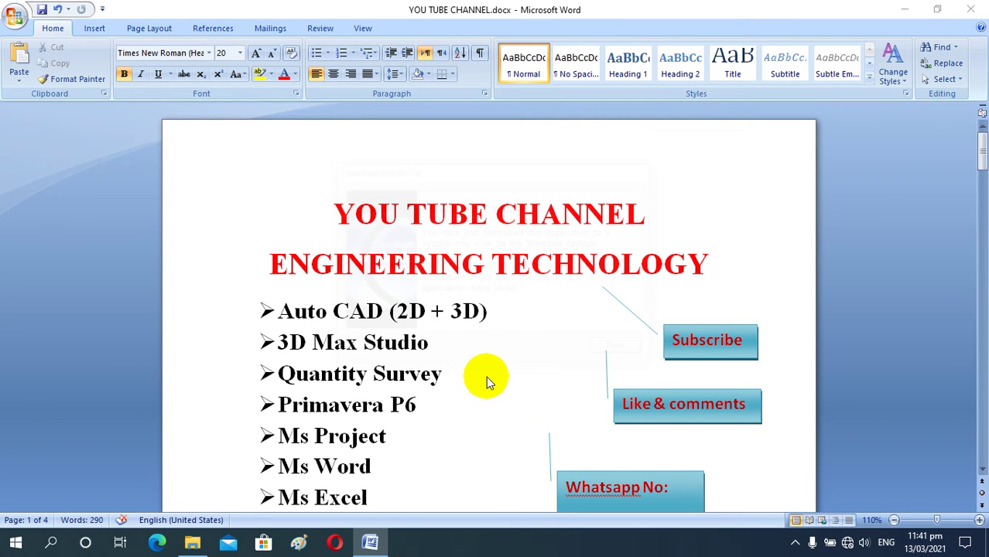
{"action": "scroll", "coordinate": [479, 369], "scroll_direction": "down", "scroll_amount": 1}
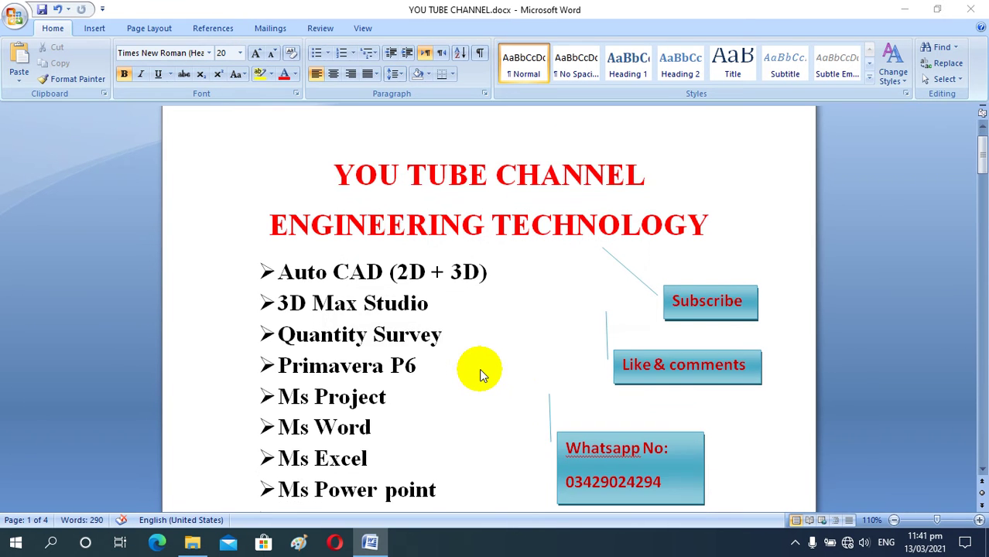
{"action": "scroll", "coordinate": [480, 371], "scroll_direction": "down", "scroll_amount": 3}
{"action": "scroll", "coordinate": [479, 370], "scroll_direction": "down", "scroll_amount": 2}
{"action": "scroll", "coordinate": [479, 370], "scroll_direction": "down", "scroll_amount": 1}
{"action": "scroll", "coordinate": [480, 371], "scroll_direction": "down", "scroll_amount": 3}
{"action": "scroll", "coordinate": [479, 371], "scroll_direction": "down", "scroll_amount": 3}
{"action": "scroll", "coordinate": [479, 371], "scroll_direction": "down", "scroll_amount": 2}
{"action": "scroll", "coordinate": [479, 372], "scroll_direction": "down", "scroll_amount": 3}
{"action": "scroll", "coordinate": [479, 375], "scroll_direction": "down", "scroll_amount": 4}
{"action": "scroll", "coordinate": [479, 375], "scroll_direction": "down", "scroll_amount": 2}
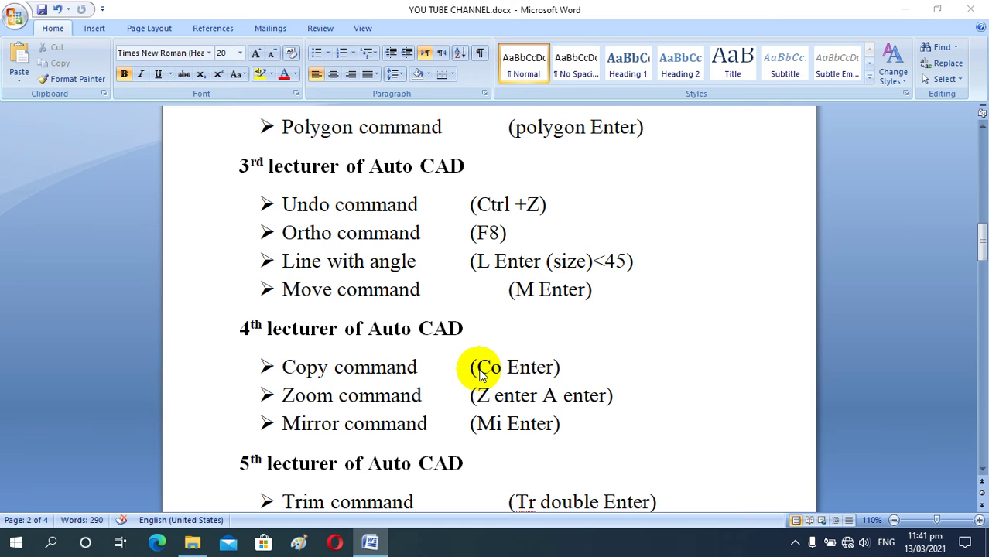
{"action": "scroll", "coordinate": [480, 371], "scroll_direction": "down", "scroll_amount": 2}
{"action": "scroll", "coordinate": [480, 372], "scroll_direction": "down", "scroll_amount": 2}
{"action": "scroll", "coordinate": [480, 373], "scroll_direction": "down", "scroll_amount": 3}
{"action": "scroll", "coordinate": [480, 375], "scroll_direction": "down", "scroll_amount": 3}
{"action": "scroll", "coordinate": [479, 375], "scroll_direction": "down", "scroll_amount": 3}
{"action": "scroll", "coordinate": [479, 375], "scroll_direction": "down", "scroll_amount": 4}
{"action": "scroll", "coordinate": [480, 376], "scroll_direction": "down", "scroll_amount": 3}
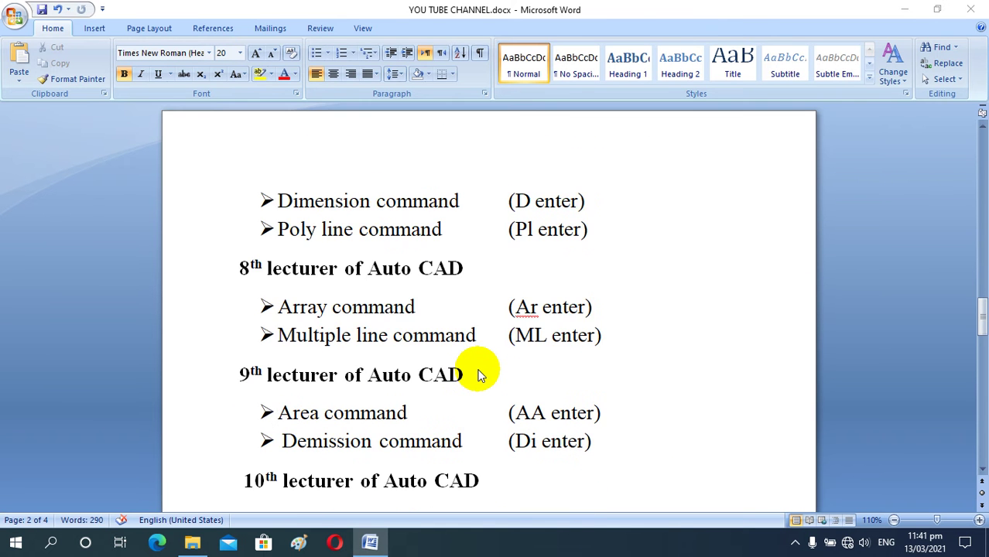
{"action": "scroll", "coordinate": [479, 375], "scroll_direction": "down", "scroll_amount": 2}
{"action": "scroll", "coordinate": [478, 375], "scroll_direction": "down", "scroll_amount": 2}
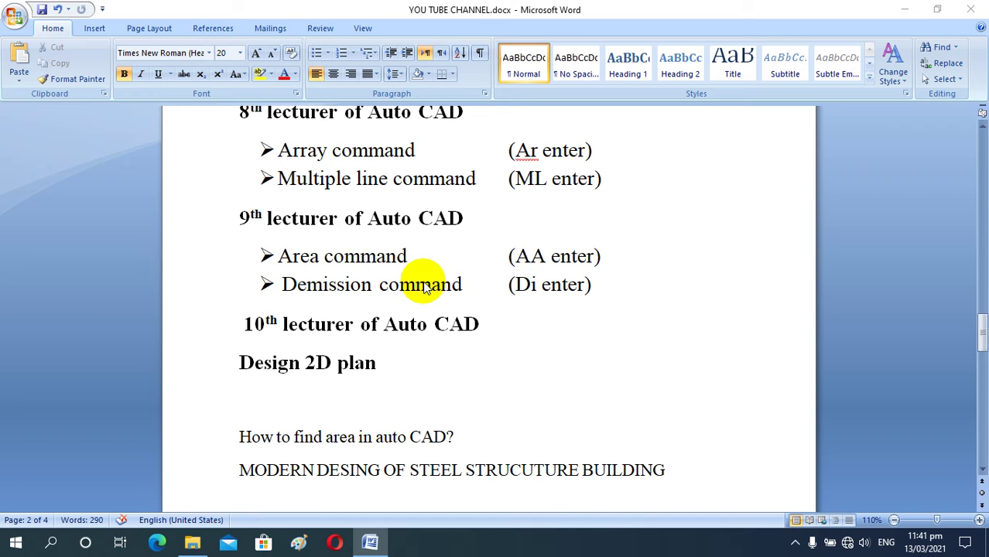
Review the lecture outline again, then minimize YOU TUBE CHANNEL.docx to reveal the desktop
{"action": "scroll", "coordinate": [430, 282], "scroll_direction": "up", "scroll_amount": 5}
{"action": "scroll", "coordinate": [433, 269], "scroll_direction": "up", "scroll_amount": 2}
{"action": "scroll", "coordinate": [434, 271], "scroll_direction": "up", "scroll_amount": 5}
{"action": "scroll", "coordinate": [433, 271], "scroll_direction": "up", "scroll_amount": 3}
{"action": "scroll", "coordinate": [434, 271], "scroll_direction": "up", "scroll_amount": 3}
{"action": "scroll", "coordinate": [433, 271], "scroll_direction": "down", "scroll_amount": 2}
{"action": "scroll", "coordinate": [437, 264], "scroll_direction": "down", "scroll_amount": 1}
{"action": "scroll", "coordinate": [440, 262], "scroll_direction": "down", "scroll_amount": 3}
{"action": "scroll", "coordinate": [440, 261], "scroll_direction": "down", "scroll_amount": 2}
{"action": "scroll", "coordinate": [440, 259], "scroll_direction": "down", "scroll_amount": 2}
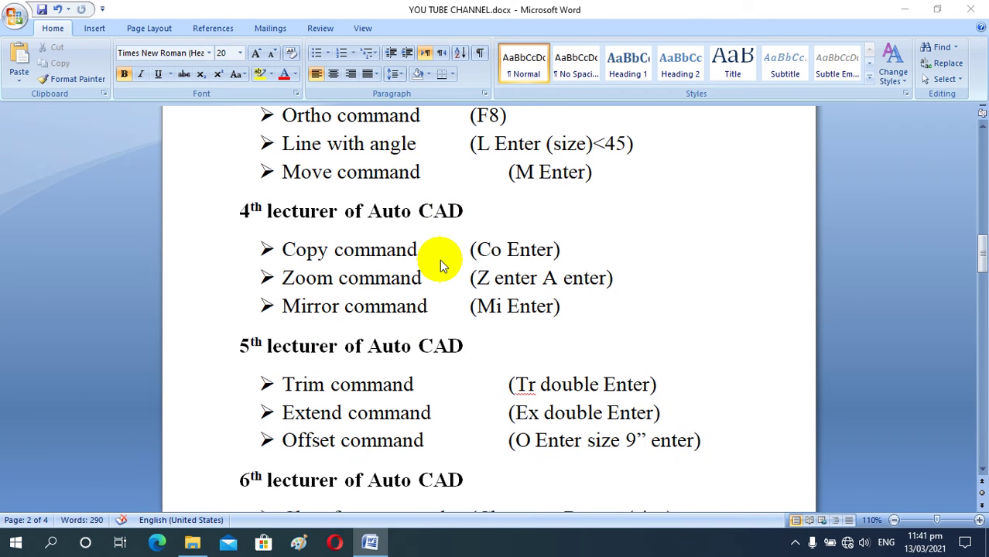
{"action": "scroll", "coordinate": [441, 266], "scroll_direction": "down", "scroll_amount": 1}
{"action": "scroll", "coordinate": [441, 266], "scroll_direction": "down", "scroll_amount": 3}
{"action": "scroll", "coordinate": [441, 263], "scroll_direction": "down", "scroll_amount": 3}
{"action": "scroll", "coordinate": [442, 263], "scroll_direction": "down", "scroll_amount": 2}
{"action": "scroll", "coordinate": [442, 263], "scroll_direction": "down", "scroll_amount": 4}
{"action": "scroll", "coordinate": [440, 259], "scroll_direction": "down", "scroll_amount": 4}
{"action": "scroll", "coordinate": [440, 259], "scroll_direction": "down", "scroll_amount": 3}
{"action": "scroll", "coordinate": [440, 260], "scroll_direction": "down", "scroll_amount": 2}
{"action": "scroll", "coordinate": [439, 260], "scroll_direction": "up", "scroll_amount": 2}
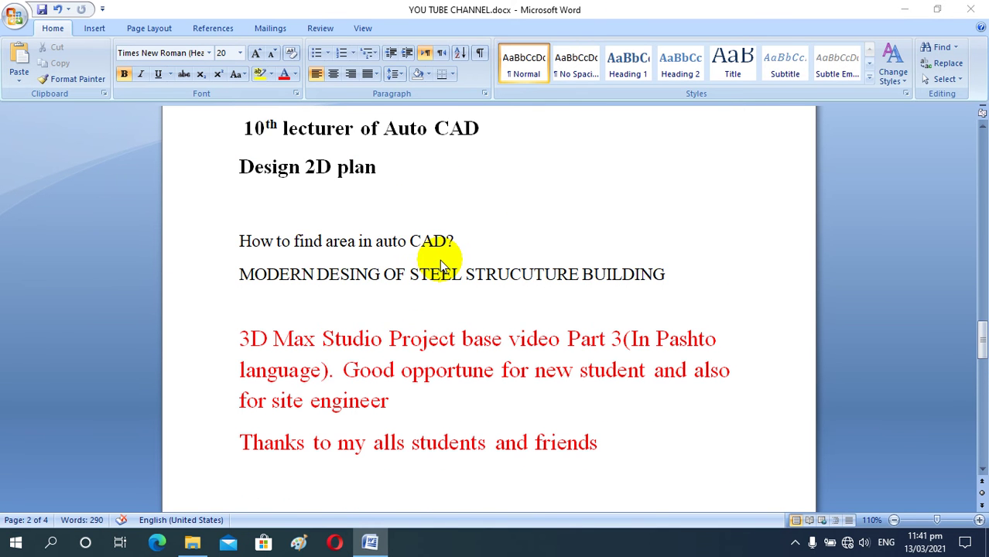
{"action": "scroll", "coordinate": [542, 193], "scroll_direction": "up", "scroll_amount": 3}
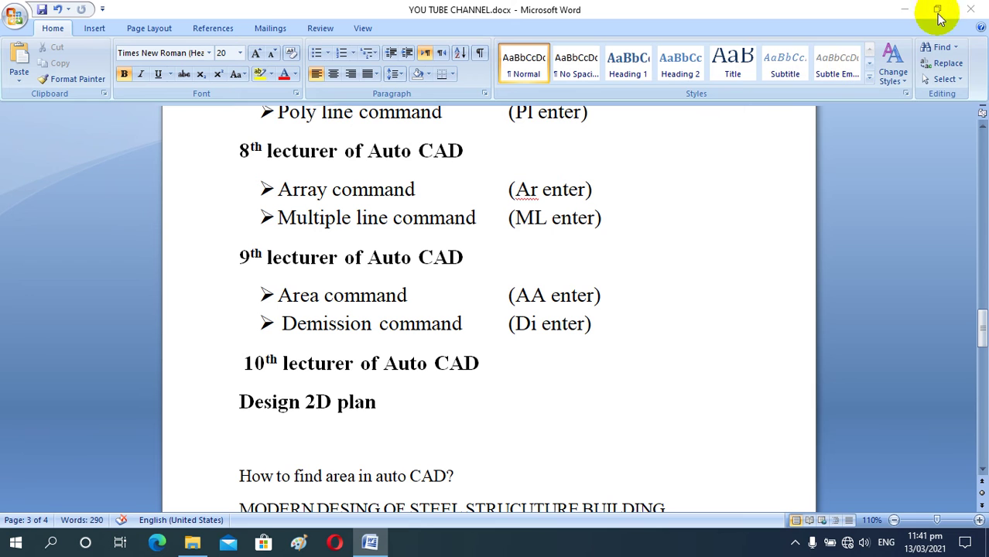
{"action": "left_click", "coordinate": [904, 11]}
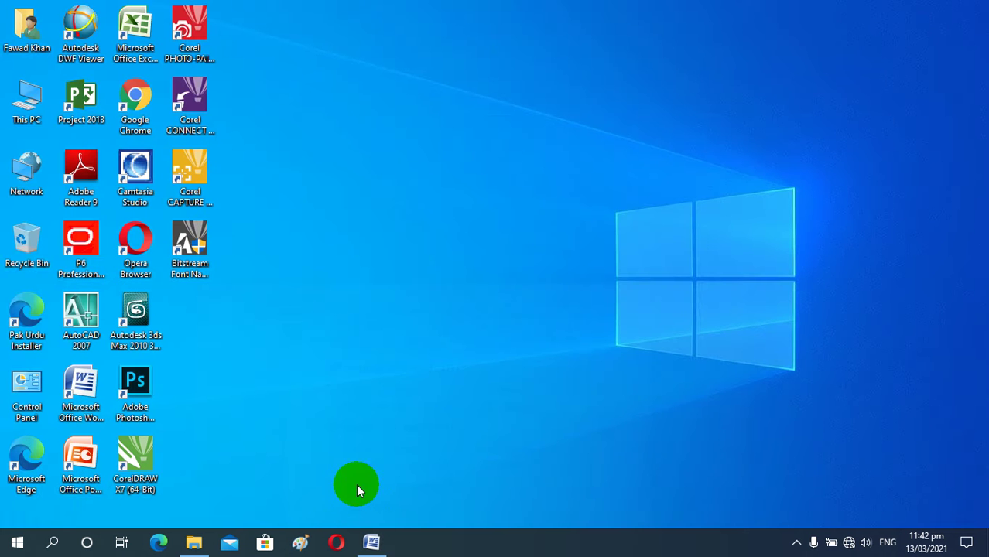
Launch AutoCAD 2007 and set units to Architectural, 0'-0 1/8" precision, Inches insertion scale
{"action": "left_click", "coordinate": [95, 317]}
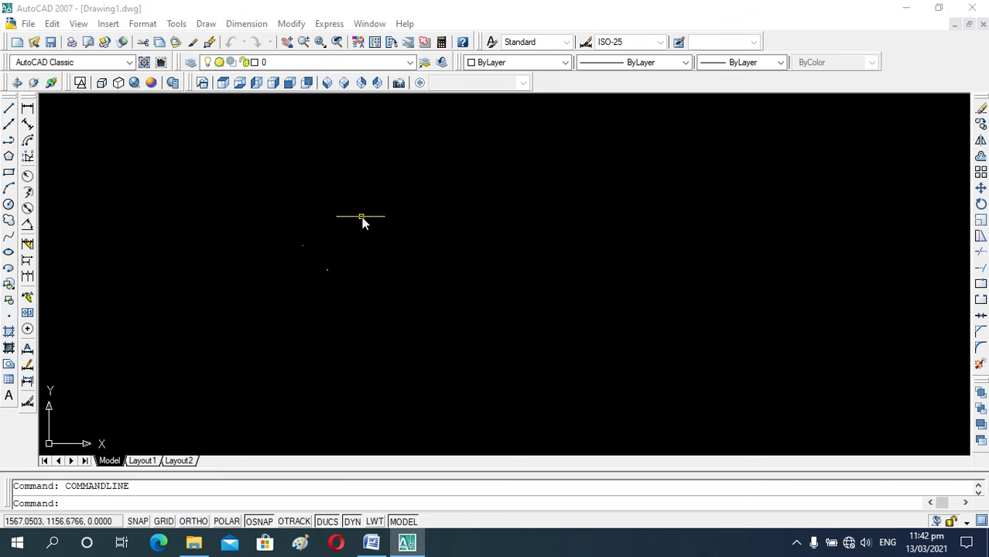
{"action": "type", "text": "un"}
{"action": "key", "text": "Return"}
{"action": "left_click", "coordinate": [439, 199]}
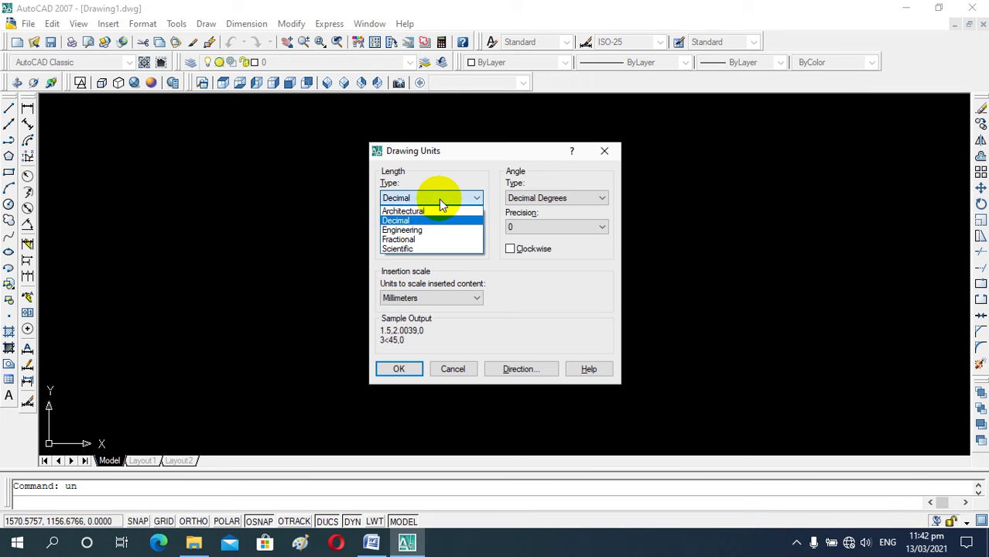
{"action": "left_click", "coordinate": [436, 209]}
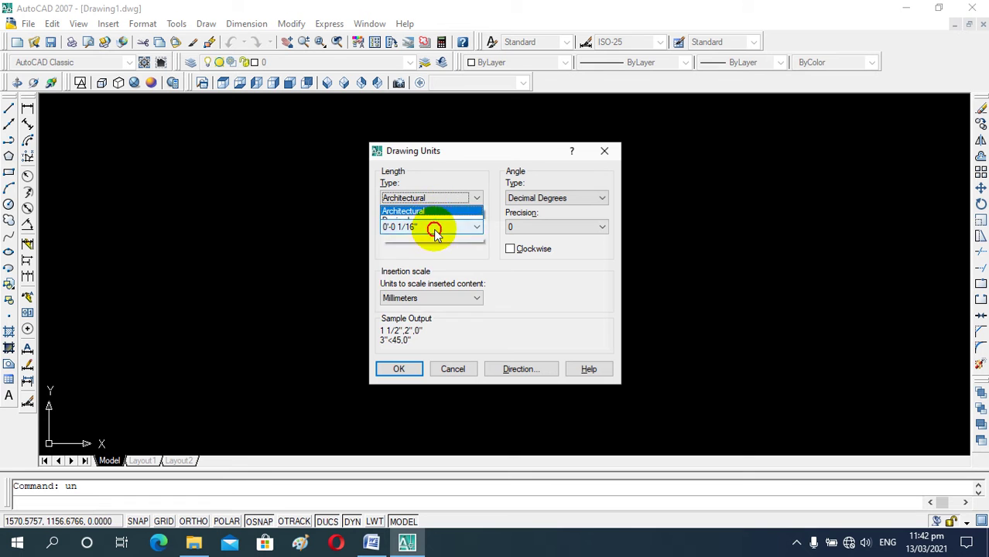
{"action": "left_click", "coordinate": [433, 227]}
{"action": "left_click", "coordinate": [423, 265]}
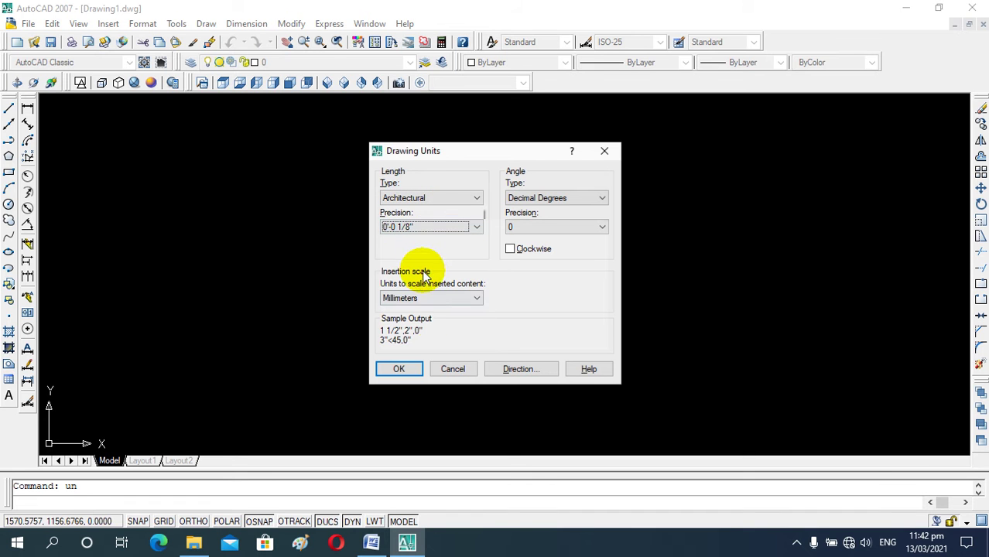
{"action": "left_click", "coordinate": [462, 301]}
{"action": "left_click", "coordinate": [431, 325]}
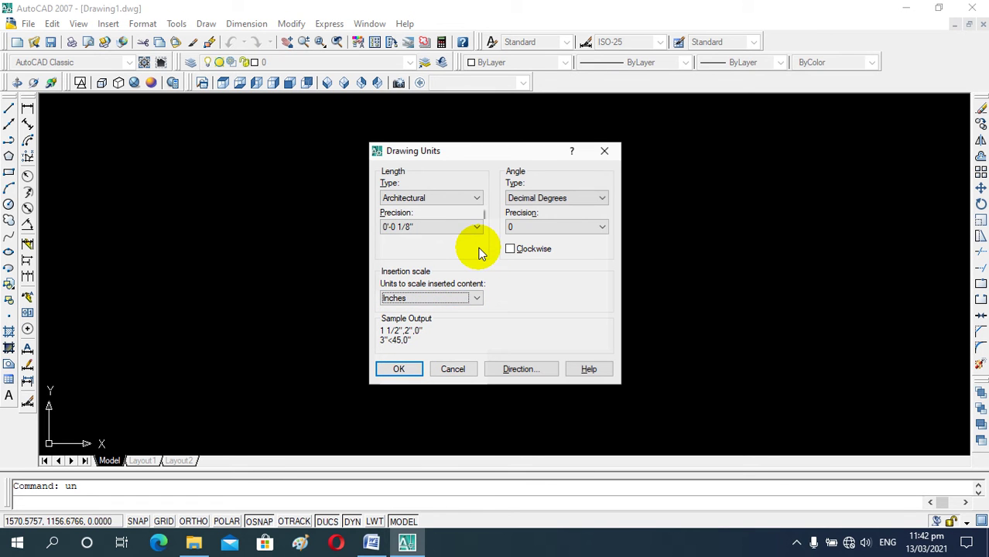
{"action": "left_click", "coordinate": [404, 370]}
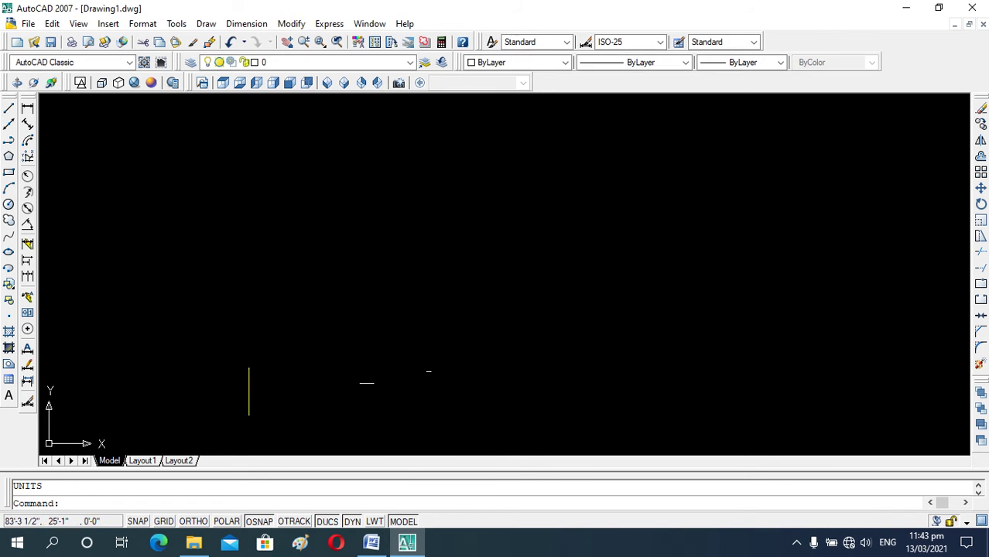
Turn off the UCS icon's Origin option under View > Display so it stays in the corner
{"action": "left_click", "coordinate": [78, 23]}
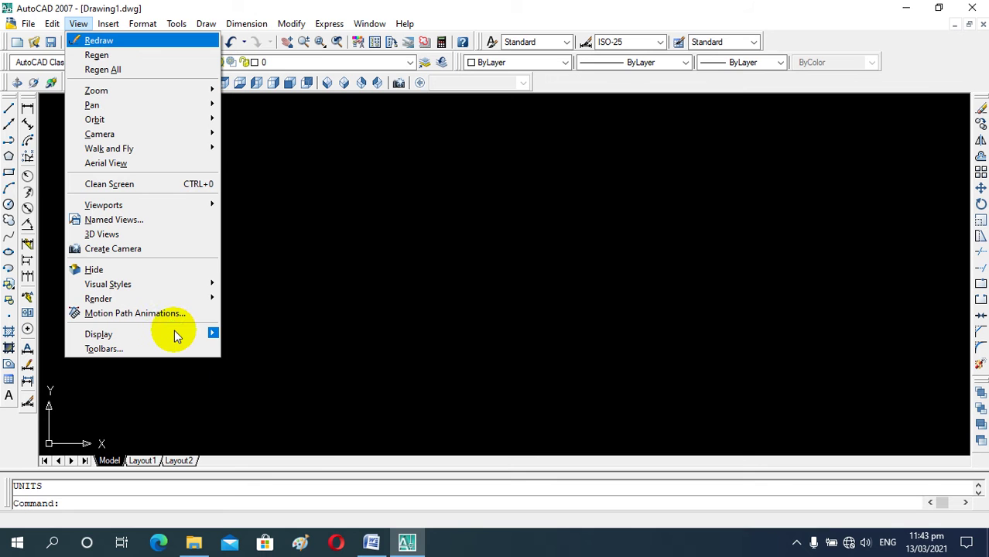
{"action": "mouse_move", "coordinate": [255, 334]}
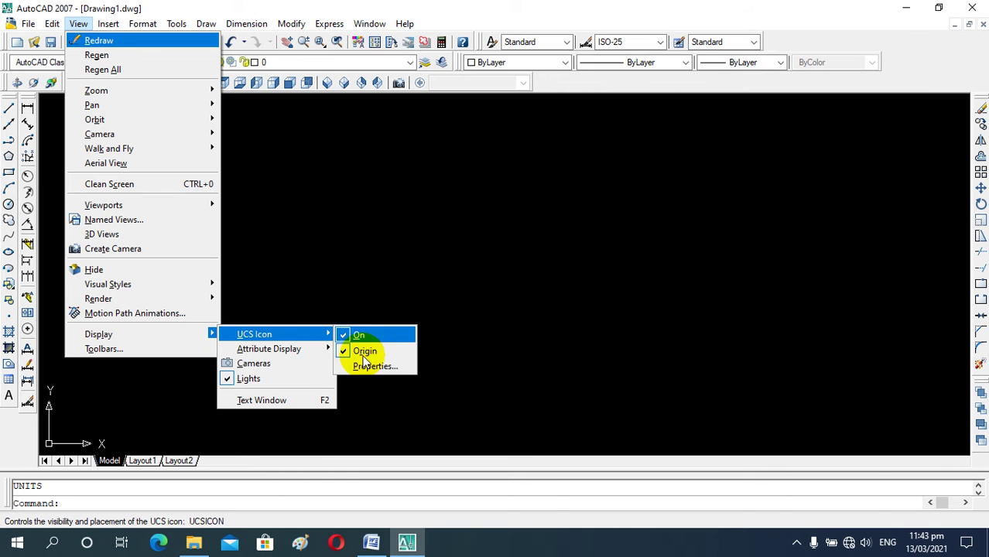
{"action": "left_click", "coordinate": [364, 352]}
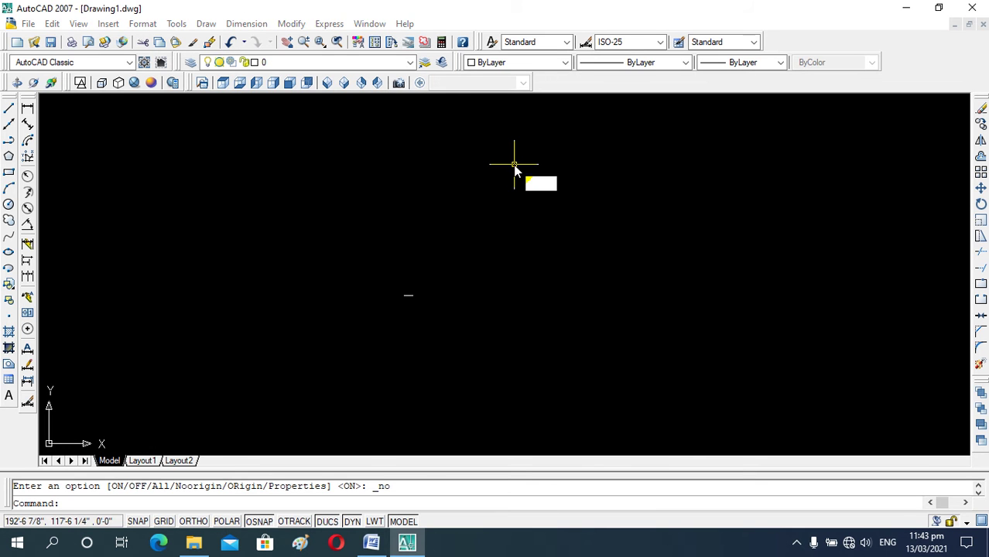
With Ortho on, draw lines 28', 50', 28' from a picked corner and close the rectangle
{"action": "type", "text": "l"}
{"action": "key", "text": "Return"}
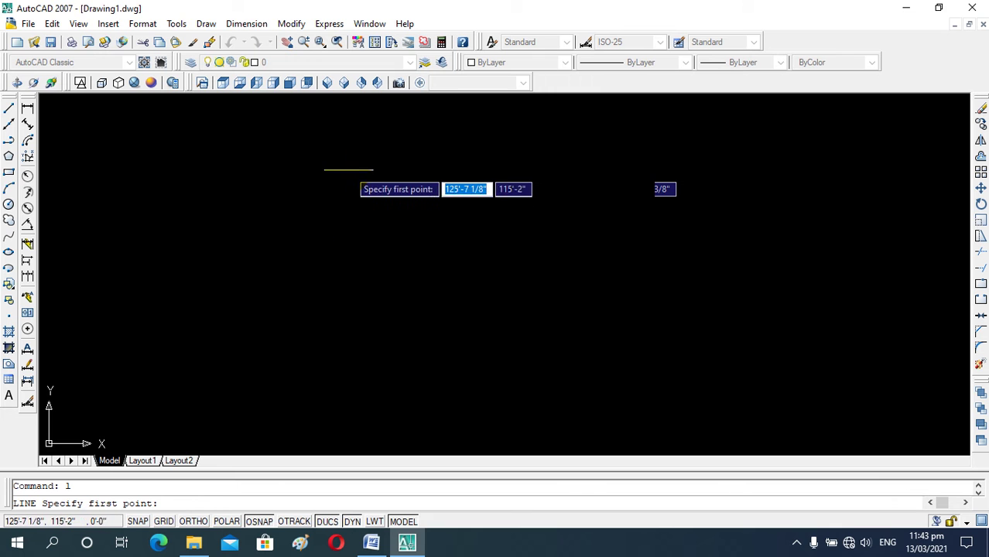
{"action": "left_click", "coordinate": [345, 168]}
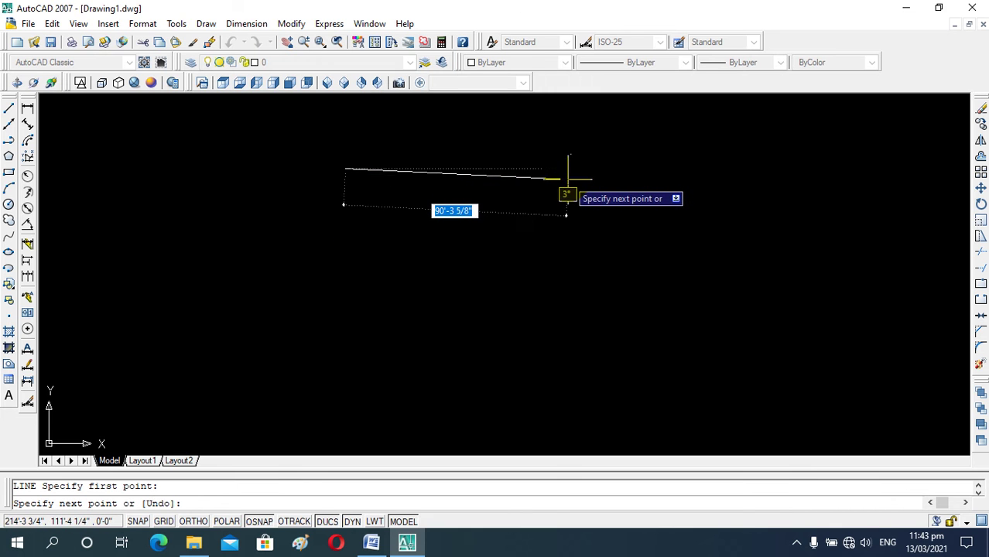
{"action": "key", "text": "F8"}
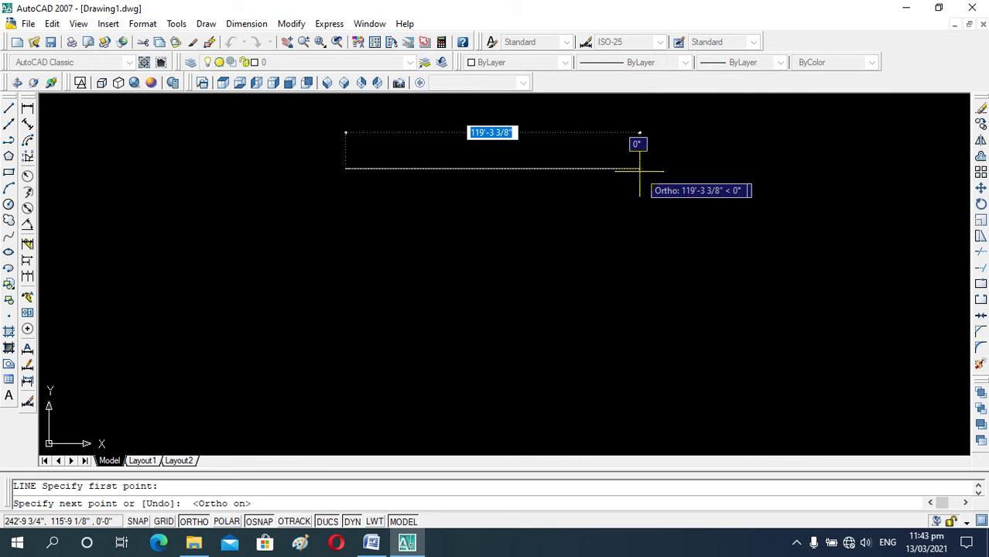
{"action": "type", "text": "3"}
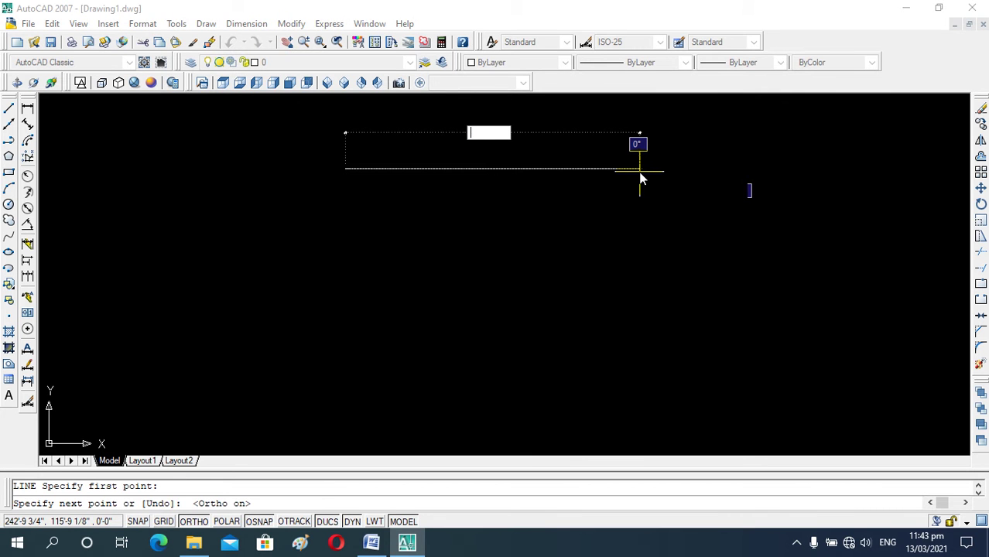
{"action": "key", "text": "Return"}
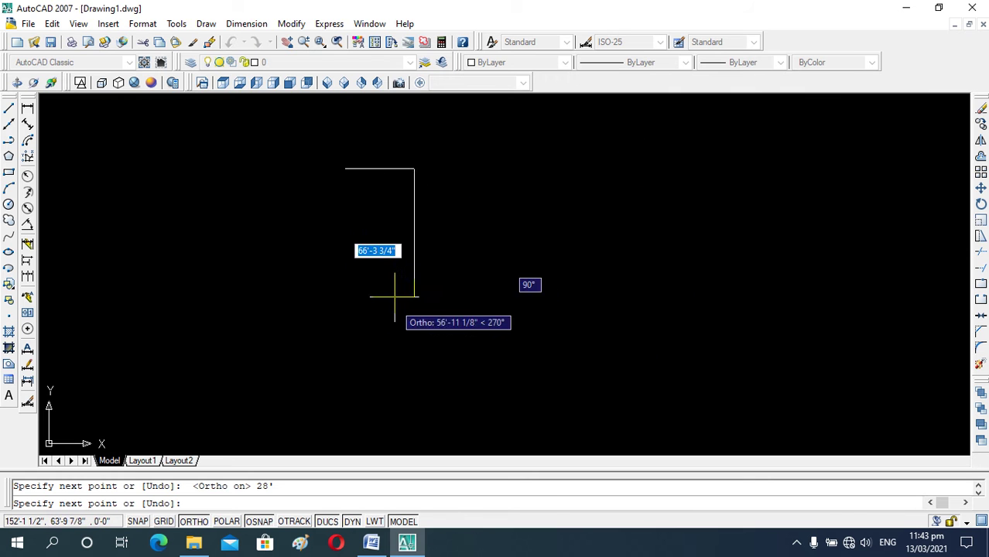
{"action": "type", "text": "50"}
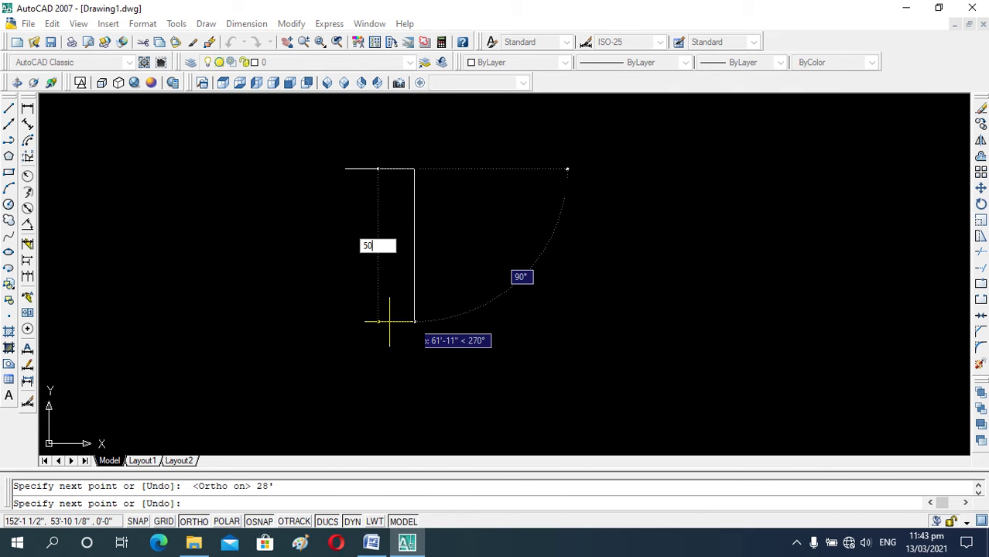
{"action": "key", "text": "Return"}
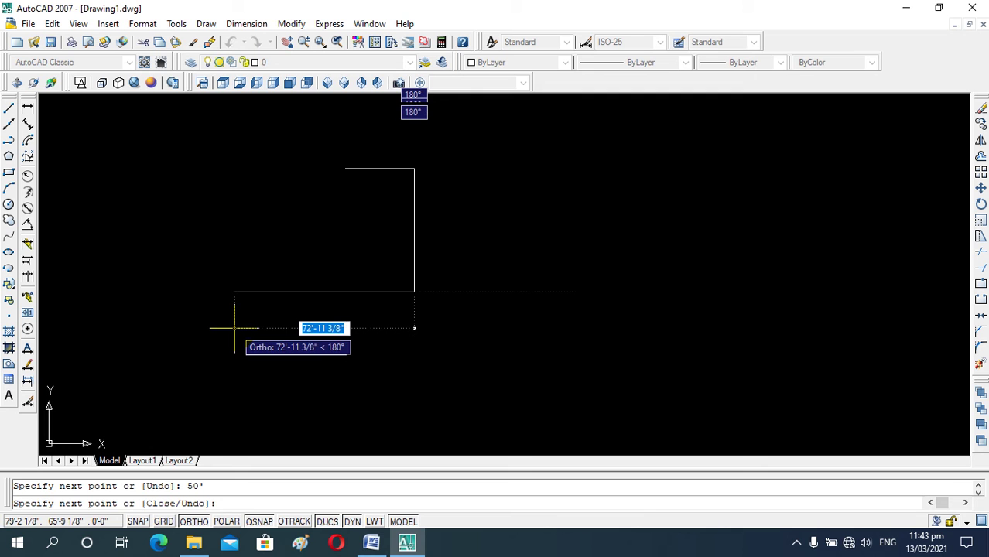
{"action": "type", "text": "28'"}
{"action": "key", "text": "Return"}
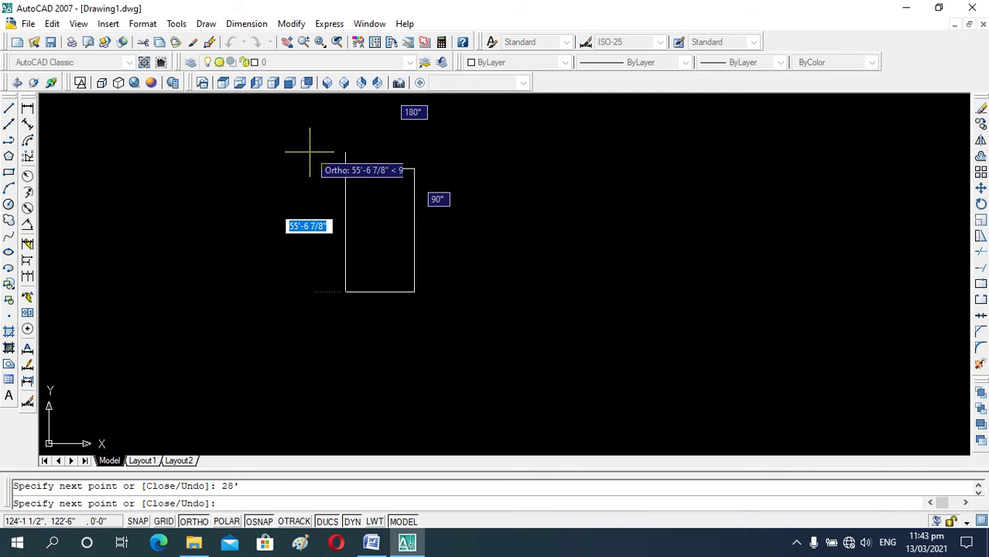
{"action": "type", "text": "c"}
{"action": "key", "text": "Return"}
{"action": "scroll", "coordinate": [348, 182], "scroll_direction": "up", "scroll_amount": 3}
{"action": "scroll", "coordinate": [350, 184], "scroll_direction": "up", "scroll_amount": 4}
{"action": "scroll", "coordinate": [386, 217], "scroll_direction": "down", "scroll_amount": 3}
{"action": "scroll", "coordinate": [393, 175], "scroll_direction": "up", "scroll_amount": 2}
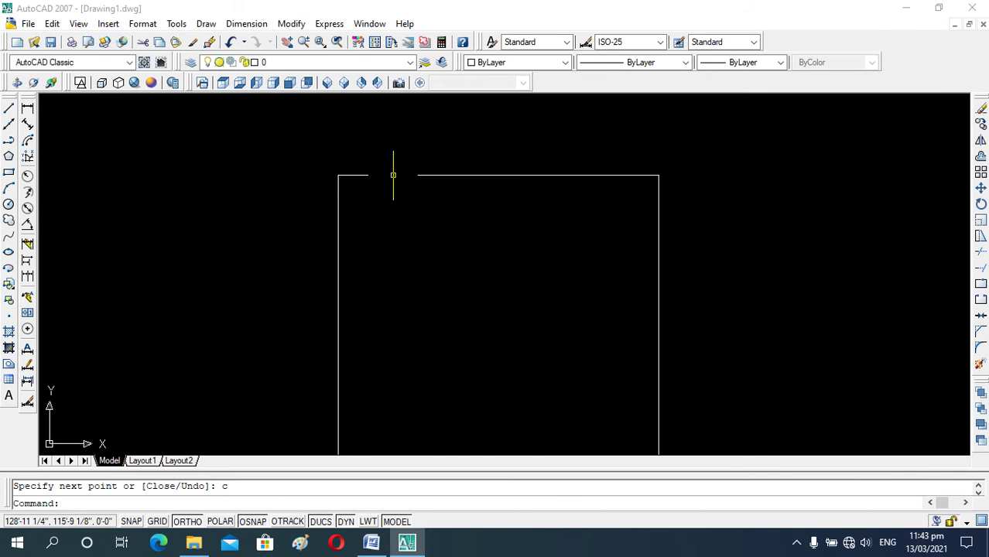
Measure the top edge between its two corners with DI, confirming 28'-0"
{"action": "key", "text": "Escape"}
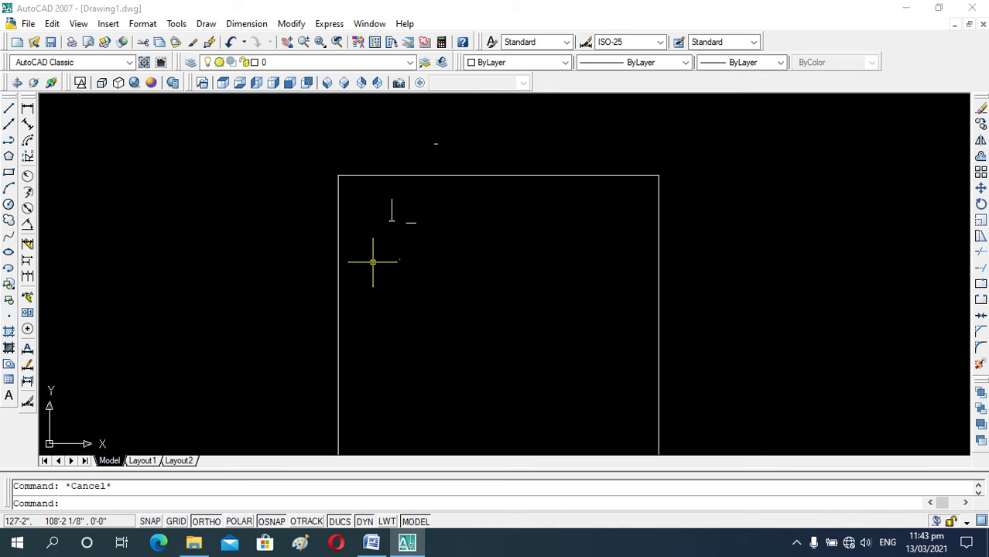
{"action": "type", "text": "d"}
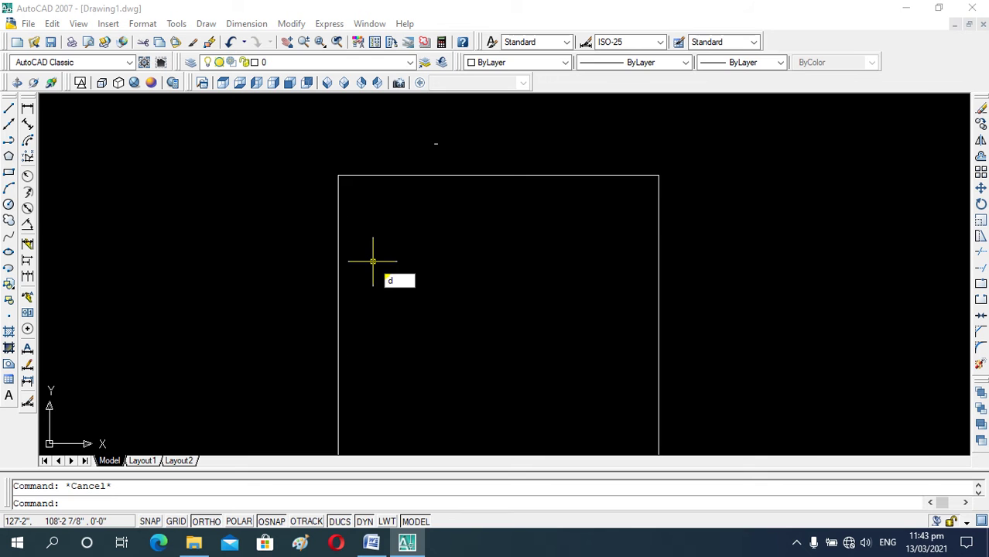
{"action": "type", "text": "i"}
{"action": "key", "text": "Return"}
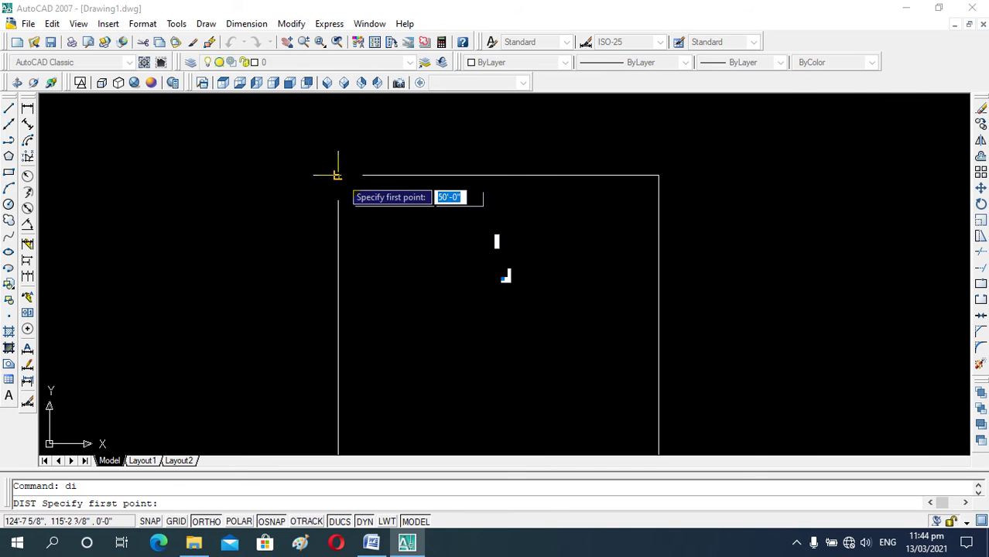
{"action": "left_click", "coordinate": [338, 175]}
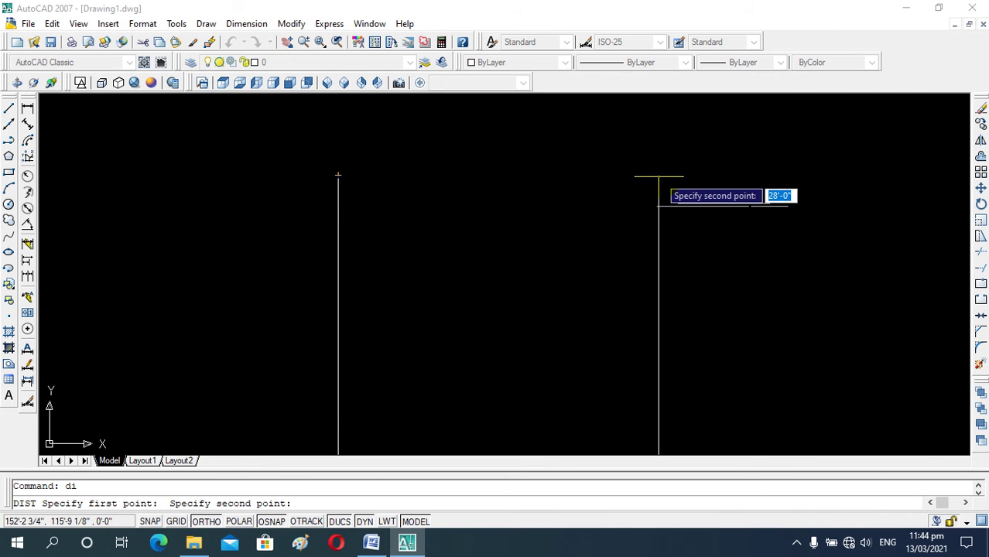
{"action": "left_click", "coordinate": [657, 177]}
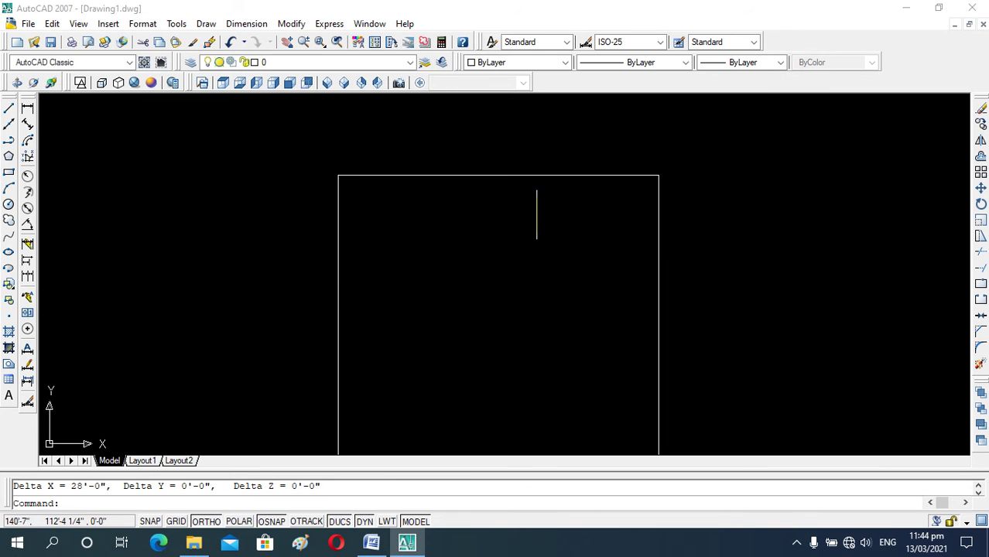
{"action": "key", "text": "Escape"}
Zoom out until the entire 28' by 50' outline is in view
{"action": "scroll", "coordinate": [445, 178], "scroll_direction": "down", "scroll_amount": 3}
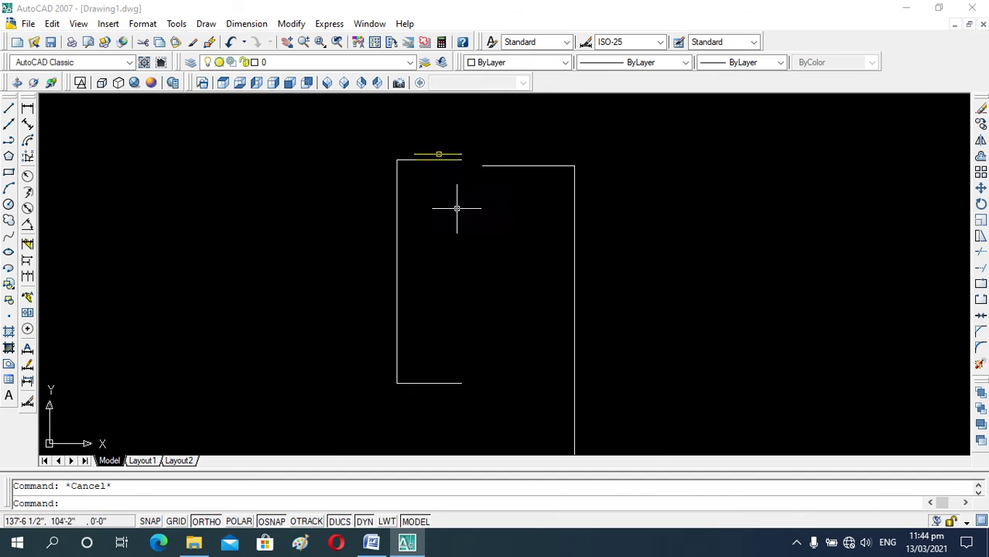
{"action": "scroll", "coordinate": [454, 201], "scroll_direction": "down", "scroll_amount": 1}
{"action": "scroll", "coordinate": [447, 185], "scroll_direction": "down", "scroll_amount": 2}
{"action": "scroll", "coordinate": [447, 185], "scroll_direction": "up", "scroll_amount": 1}
{"action": "scroll", "coordinate": [446, 185], "scroll_direction": "up", "scroll_amount": 2}
{"action": "scroll", "coordinate": [444, 184], "scroll_direction": "down", "scroll_amount": 1}
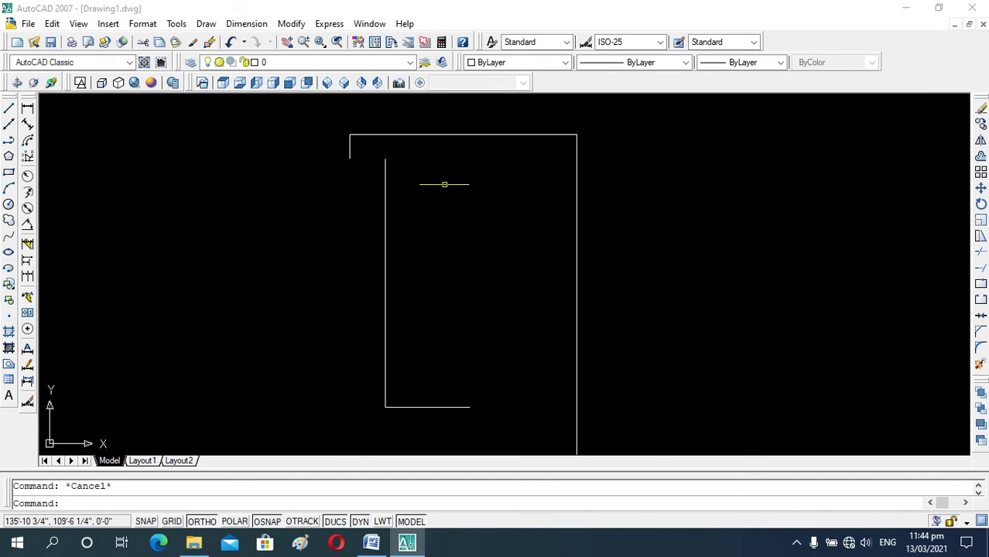
{"action": "scroll", "coordinate": [445, 184], "scroll_direction": "up", "scroll_amount": 1}
{"action": "scroll", "coordinate": [445, 184], "scroll_direction": "down", "scroll_amount": 1}
{"action": "scroll", "coordinate": [445, 229], "scroll_direction": "up", "scroll_amount": 1}
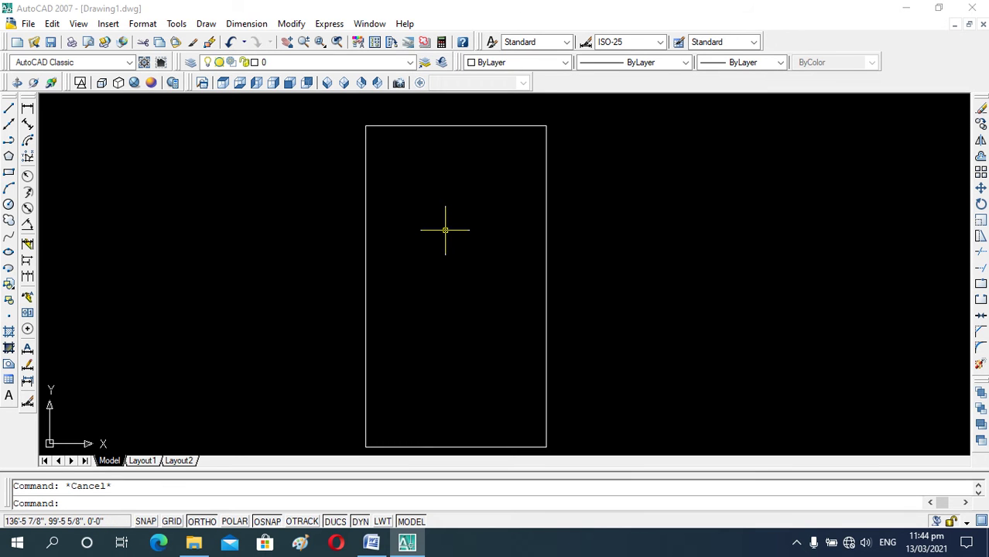
Offset the rectangle's top and left edges 9" inward
{"action": "type", "text": "o"}
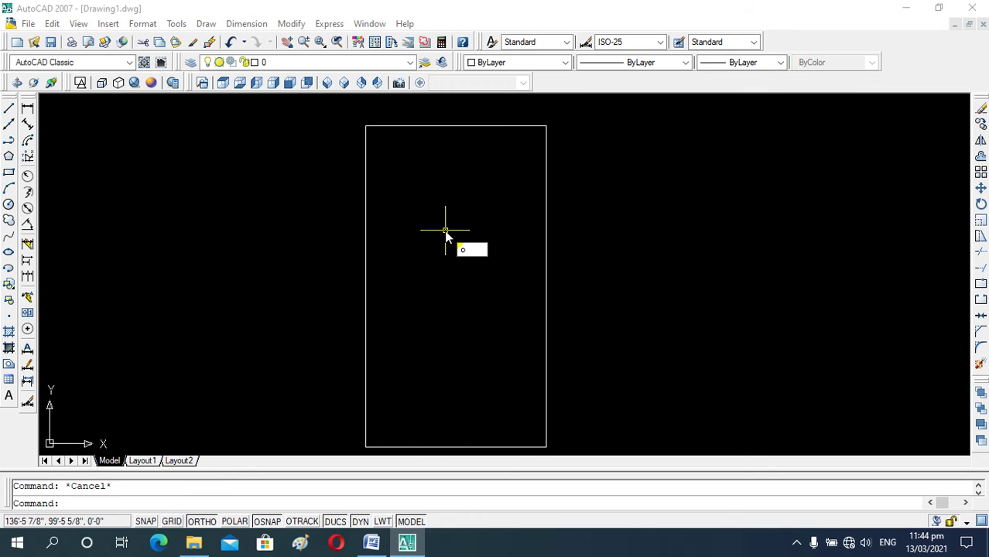
{"action": "key", "text": "Return"}
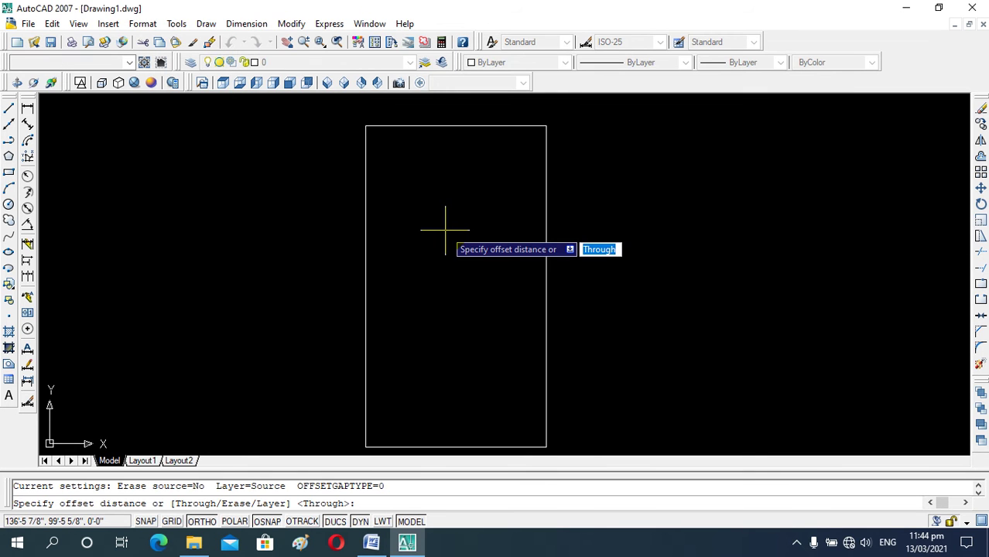
{"action": "type", "text": " 9"}
{"action": "key", "text": "Return"}
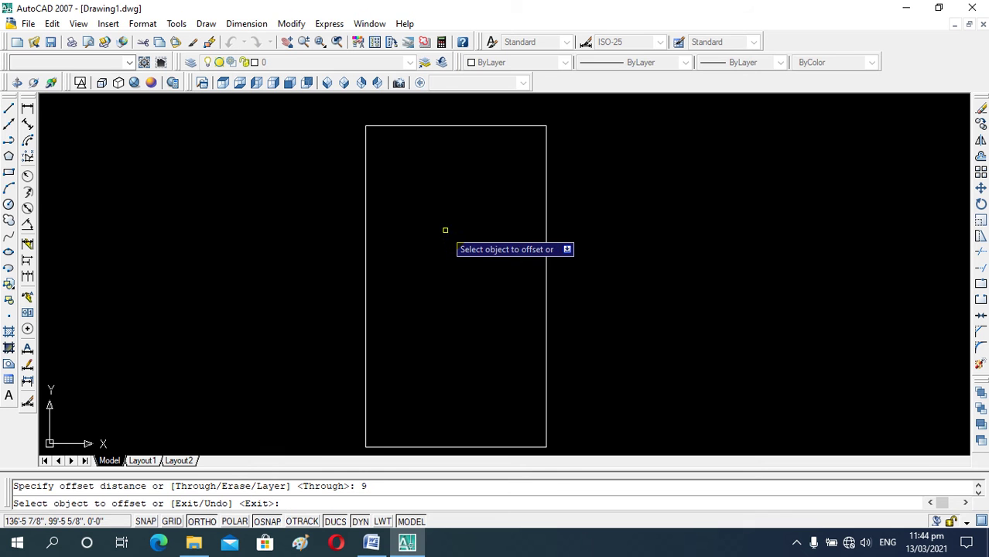
{"action": "left_click", "coordinate": [463, 125]}
{"action": "left_click", "coordinate": [457, 178]}
{"action": "left_click", "coordinate": [364, 200]}
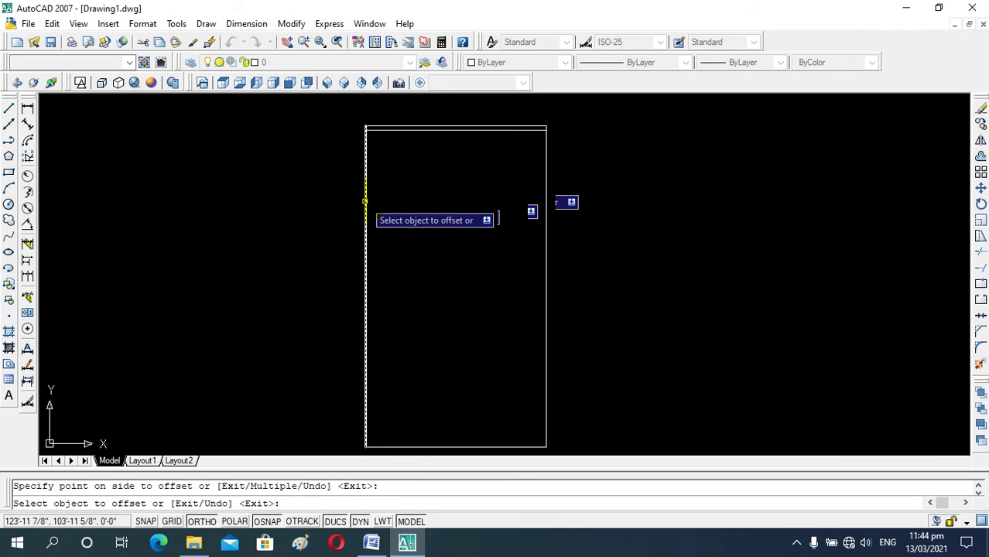
{"action": "left_click", "coordinate": [460, 206]}
Offset the right and bottom edges 9" inward to complete the double-line walls
{"action": "left_click", "coordinate": [545, 211]}
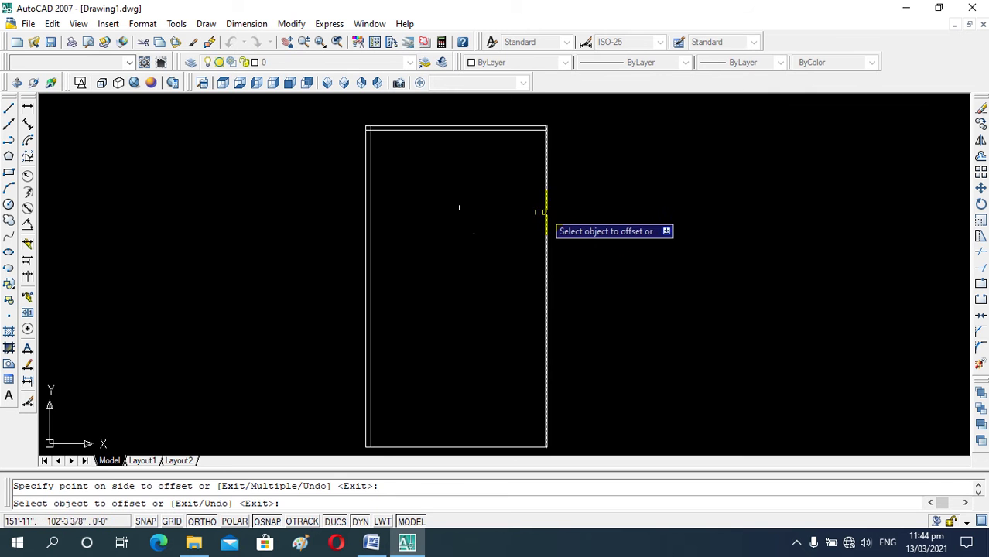
{"action": "left_click", "coordinate": [465, 220]}
{"action": "scroll", "coordinate": [472, 179], "scroll_direction": "down", "scroll_amount": 4}
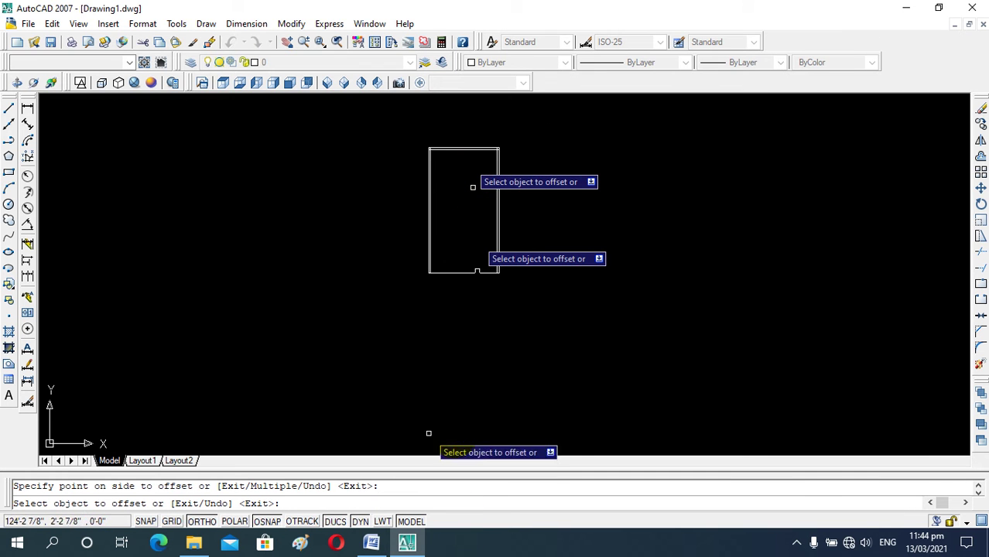
{"action": "scroll", "coordinate": [442, 265], "scroll_direction": "up", "scroll_amount": 4}
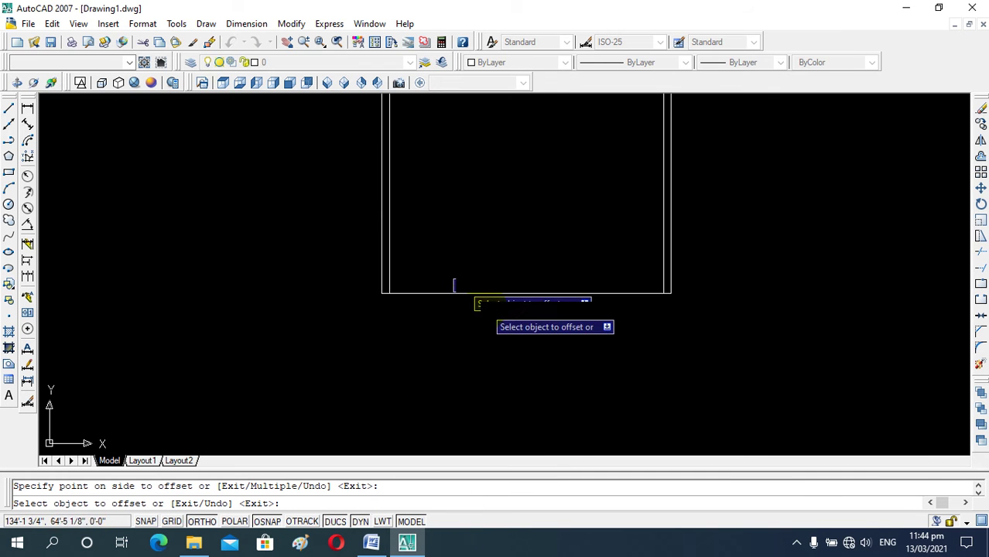
{"action": "left_click", "coordinate": [479, 289]}
{"action": "left_click", "coordinate": [499, 229]}
{"action": "scroll", "coordinate": [497, 237], "scroll_direction": "down", "scroll_amount": 4}
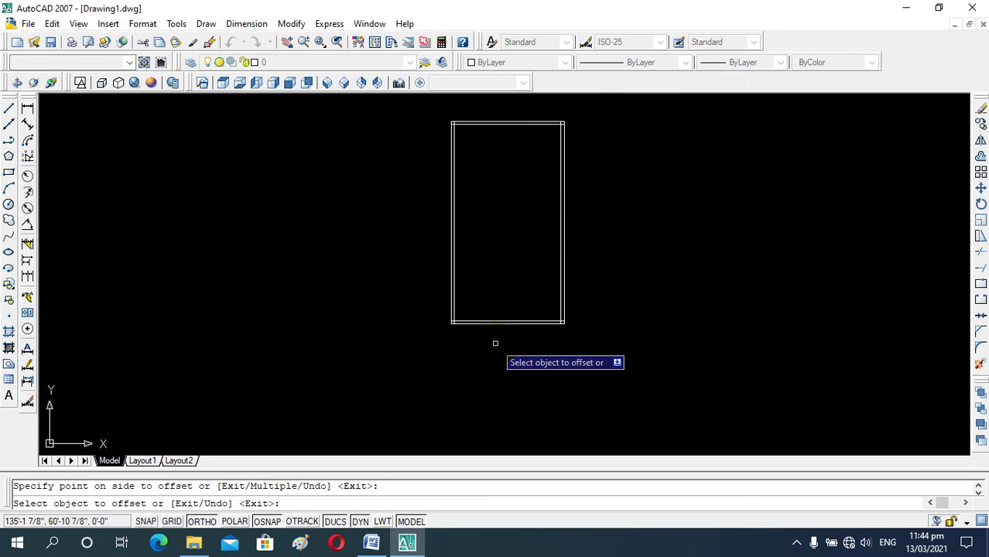
{"action": "scroll", "coordinate": [511, 124], "scroll_direction": "up", "scroll_amount": 4}
{"action": "scroll", "coordinate": [592, 167], "scroll_direction": "up", "scroll_amount": 3}
{"action": "key", "text": "Escape"}
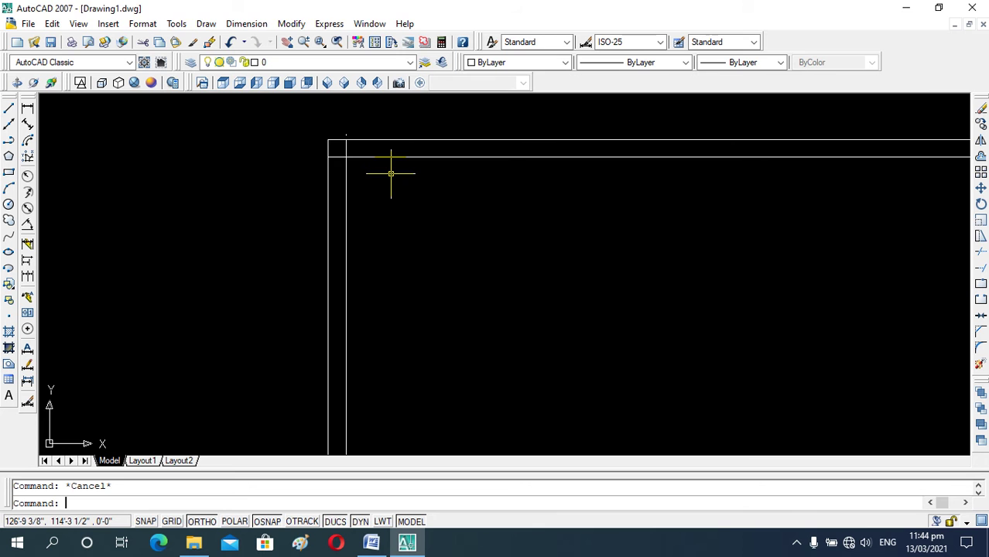
Trim the two protruding inner wall line ends at the bottom-left corner
{"action": "type", "text": "tr"}
{"action": "key", "text": "Return"}
{"action": "key", "text": "Return"}
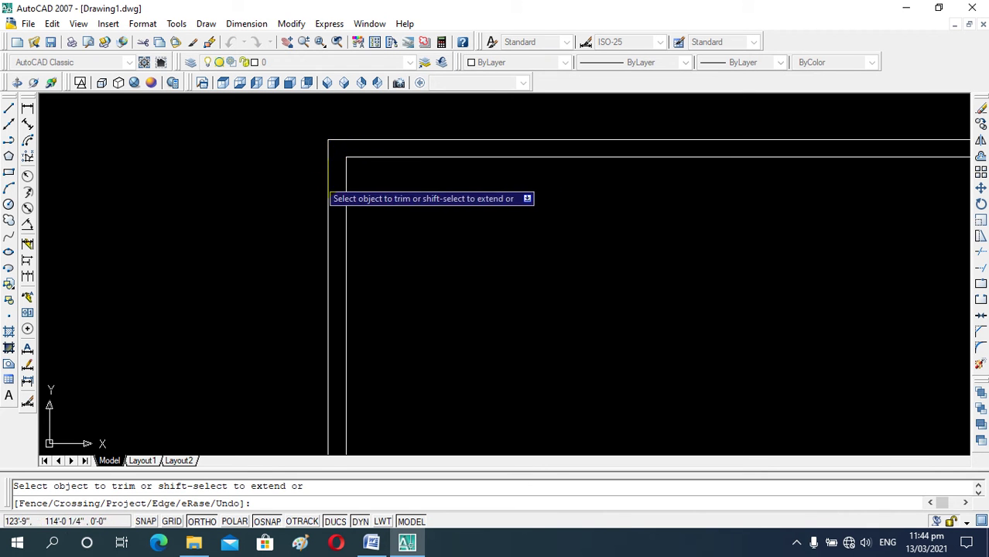
{"action": "scroll", "coordinate": [333, 176], "scroll_direction": "down", "scroll_amount": 4}
{"action": "scroll", "coordinate": [580, 167], "scroll_direction": "up", "scroll_amount": 3}
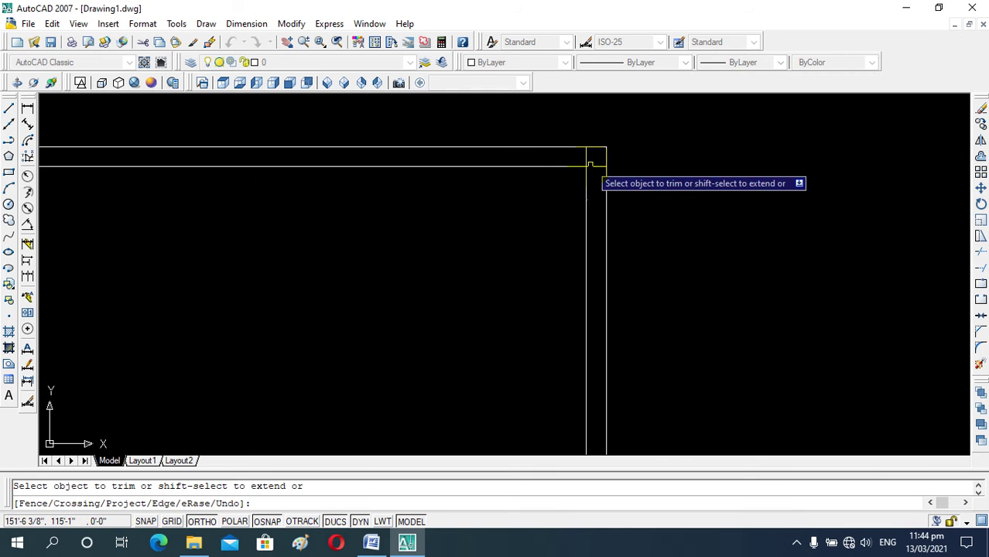
{"action": "scroll", "coordinate": [544, 152], "scroll_direction": "down", "scroll_amount": 4}
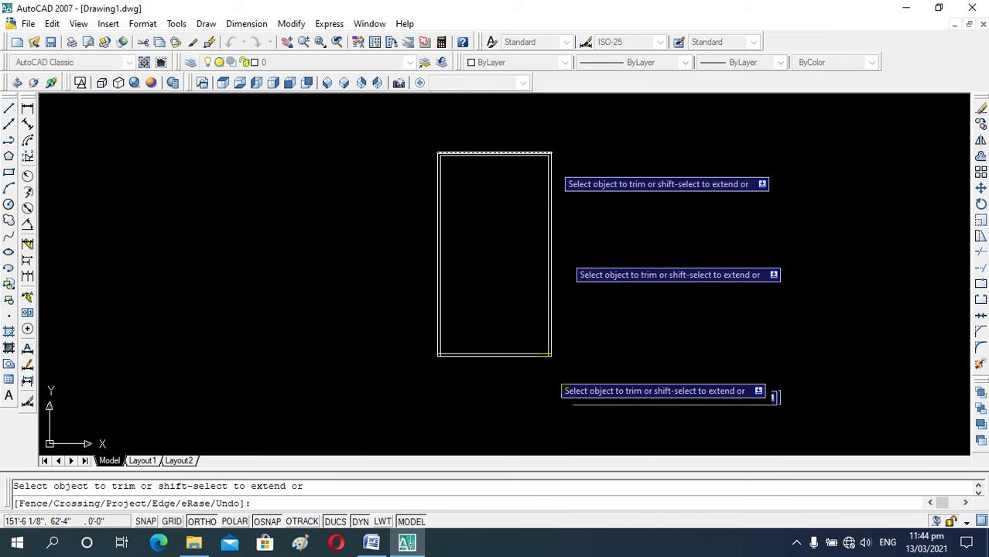
{"action": "scroll", "coordinate": [538, 324], "scroll_direction": "up", "scroll_amount": 3}
{"action": "scroll", "coordinate": [538, 324], "scroll_direction": "up", "scroll_amount": 2}
{"action": "scroll", "coordinate": [543, 287], "scroll_direction": "up", "scroll_amount": 1}
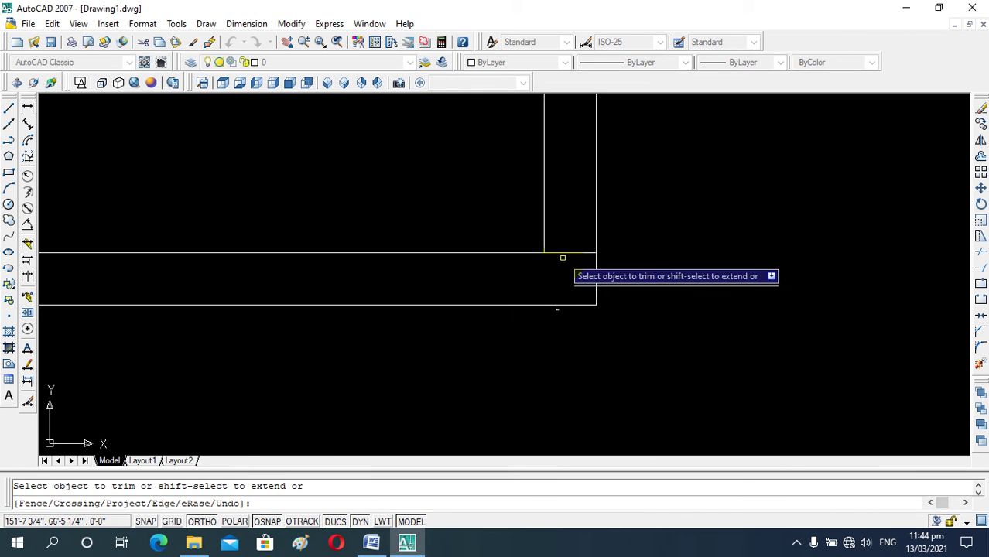
{"action": "scroll", "coordinate": [562, 267], "scroll_direction": "down", "scroll_amount": 4}
{"action": "scroll", "coordinate": [105, 273], "scroll_direction": "up", "scroll_amount": 1}
{"action": "scroll", "coordinate": [112, 266], "scroll_direction": "up", "scroll_amount": 3}
{"action": "left_click", "coordinate": [113, 265]}
{"action": "left_click", "coordinate": [134, 289]}
{"action": "scroll", "coordinate": [193, 309], "scroll_direction": "down", "scroll_amount": 2}
{"action": "scroll", "coordinate": [243, 336], "scroll_direction": "down", "scroll_amount": 2}
{"action": "scroll", "coordinate": [246, 331], "scroll_direction": "down", "scroll_amount": 2}
{"action": "scroll", "coordinate": [236, 138], "scroll_direction": "up", "scroll_amount": 3}
{"action": "scroll", "coordinate": [302, 182], "scroll_direction": "down", "scroll_amount": 2}
{"action": "scroll", "coordinate": [309, 179], "scroll_direction": "up", "scroll_amount": 2}
{"action": "scroll", "coordinate": [314, 220], "scroll_direction": "up", "scroll_amount": 1}
{"action": "key", "text": "Escape"}
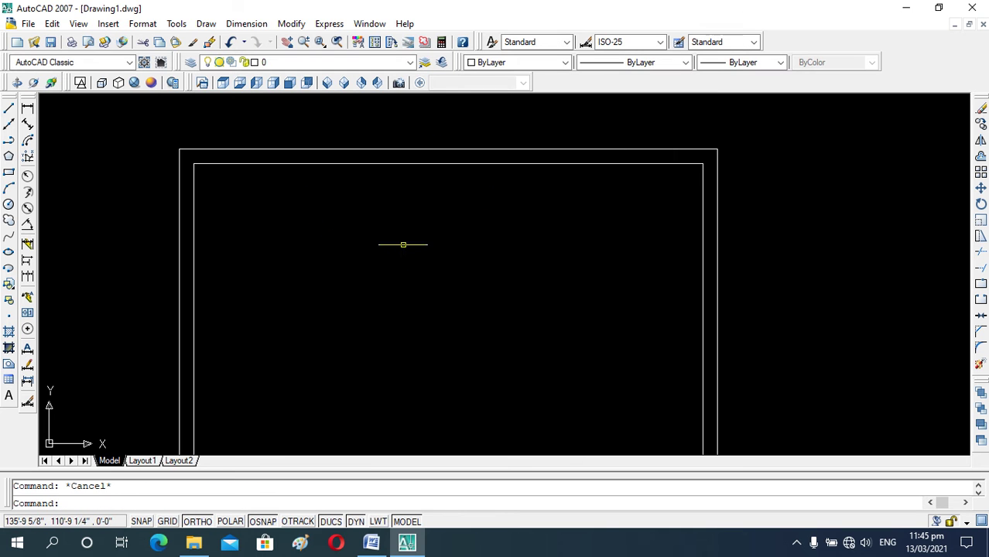
Offset the inner top wall line 5 downward as a partition line
{"action": "type", "text": "o"}
{"action": "key", "text": "Return"}
{"action": "type", "text": "5"}
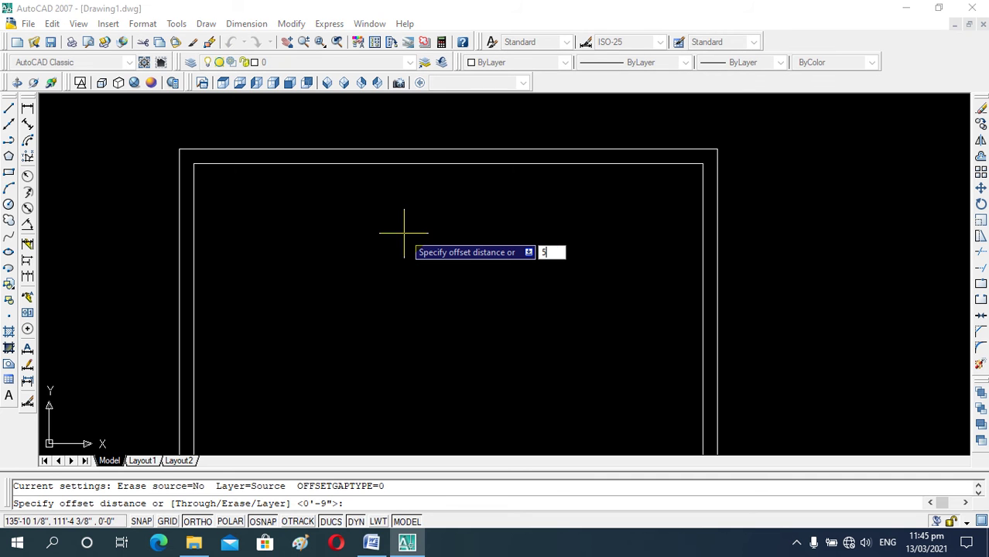
{"action": "key", "text": "Return"}
{"action": "left_click", "coordinate": [397, 289]}
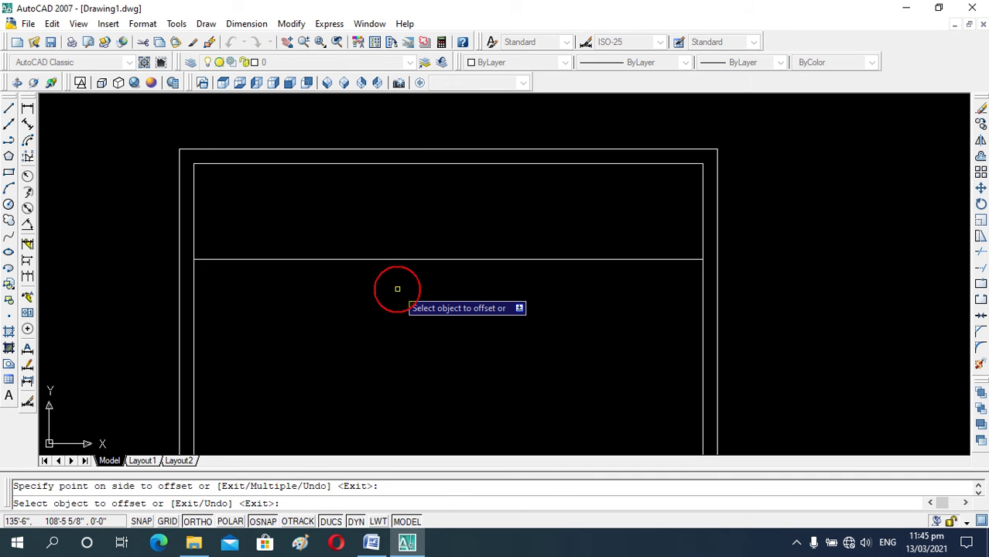
{"action": "key", "text": "Escape"}
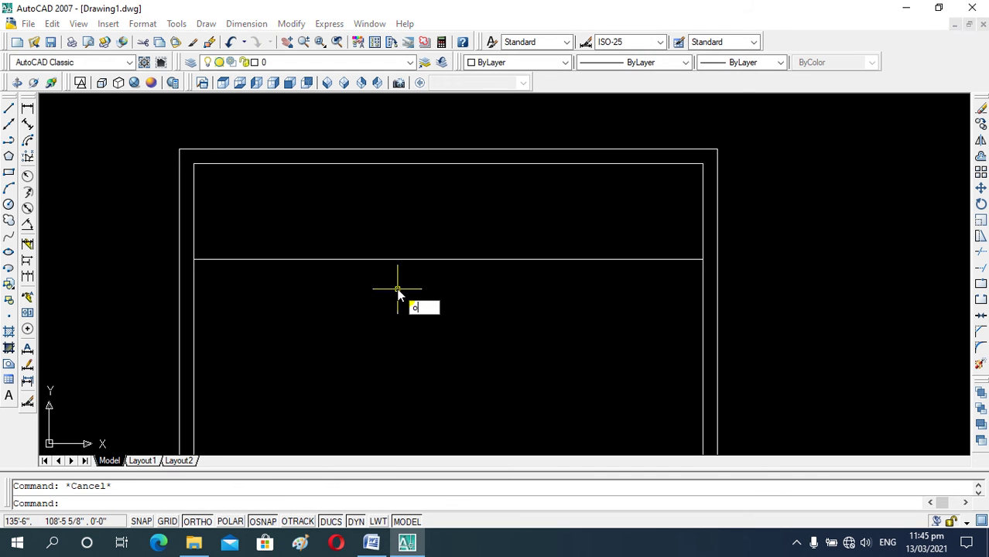
Double that horizontal partition with a 9" copy below it
{"action": "key", "text": "Return"}
{"action": "type", "text": "9"}
{"action": "key", "text": "Return"}
{"action": "left_click", "coordinate": [416, 260]}
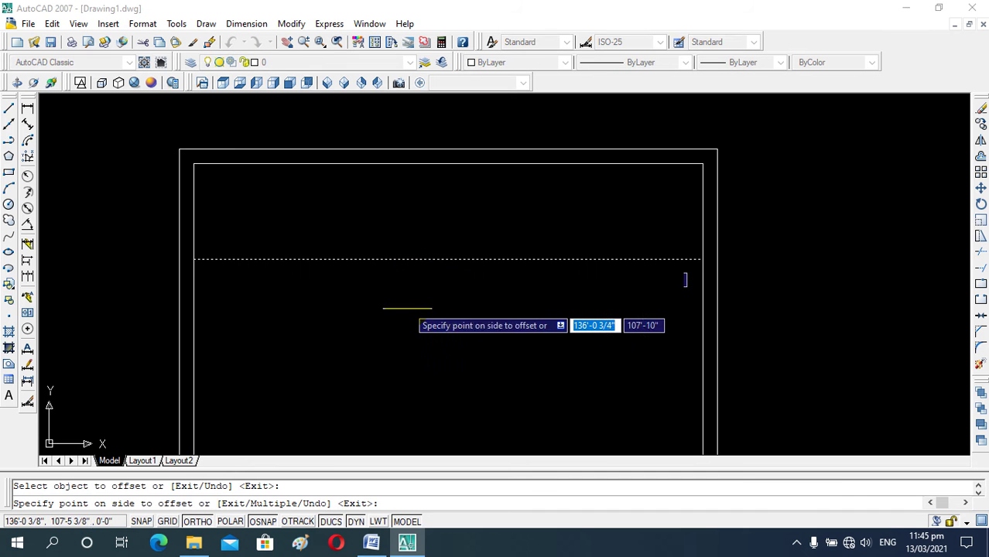
{"action": "left_click", "coordinate": [408, 302]}
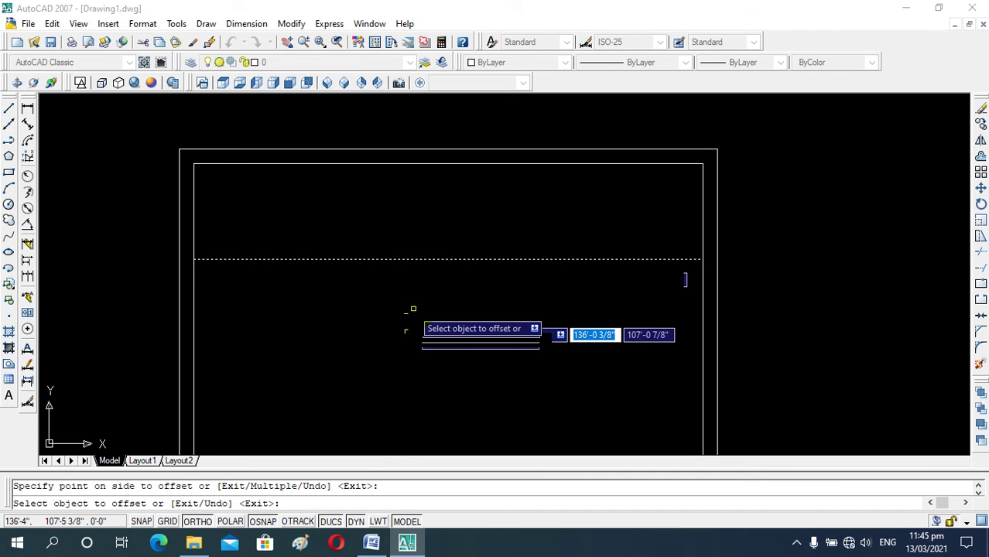
{"action": "key", "text": "Escape"}
Offset the left and right inner walls 8' inward as vertical partition lines
{"action": "scroll", "coordinate": [319, 270], "scroll_direction": "down", "scroll_amount": 2}
{"action": "scroll", "coordinate": [342, 289], "scroll_direction": "down", "scroll_amount": 4}
{"action": "scroll", "coordinate": [389, 257], "scroll_direction": "down", "scroll_amount": 1}
{"action": "scroll", "coordinate": [378, 324], "scroll_direction": "up", "scroll_amount": 3}
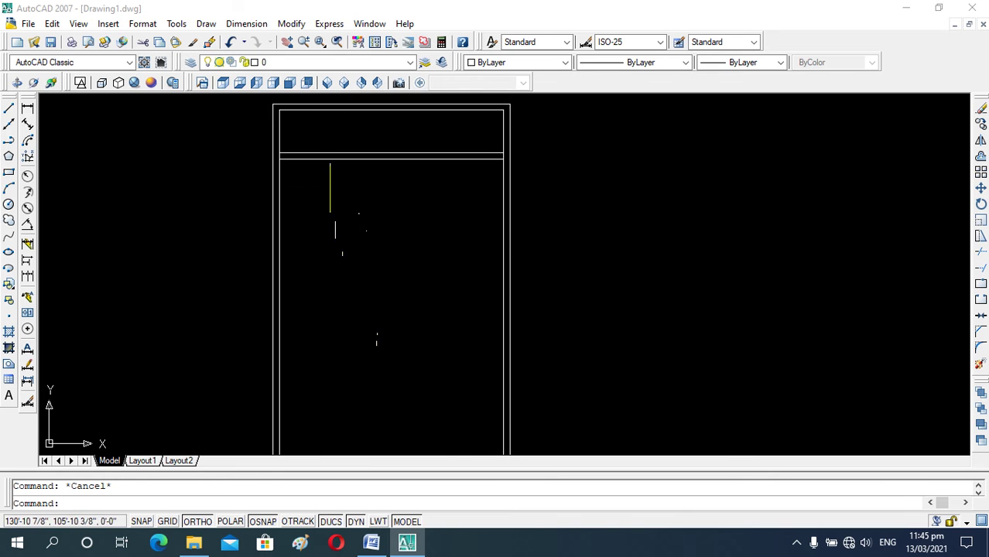
{"action": "scroll", "coordinate": [306, 158], "scroll_direction": "up", "scroll_amount": 2}
{"action": "scroll", "coordinate": [379, 206], "scroll_direction": "down", "scroll_amount": 2}
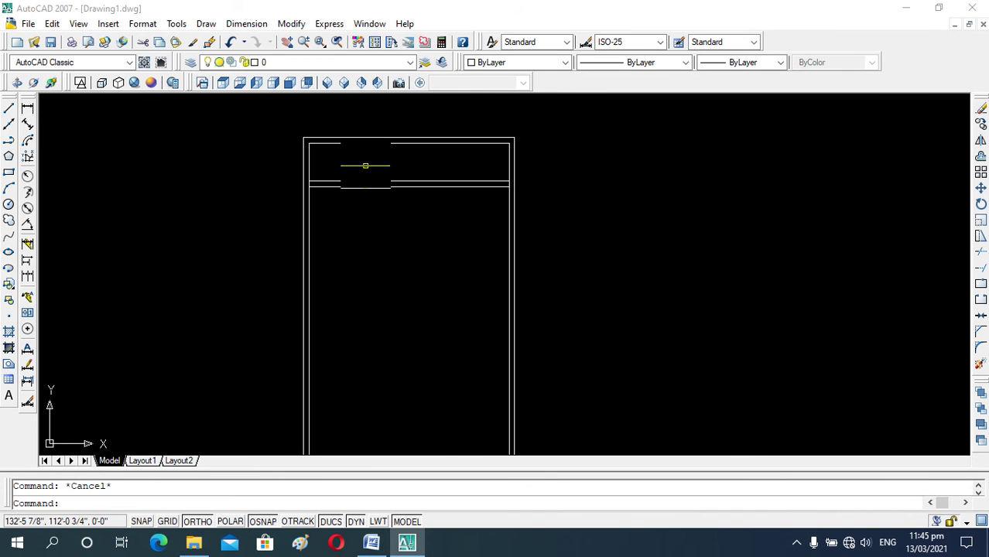
{"action": "scroll", "coordinate": [343, 159], "scroll_direction": "up", "scroll_amount": 3}
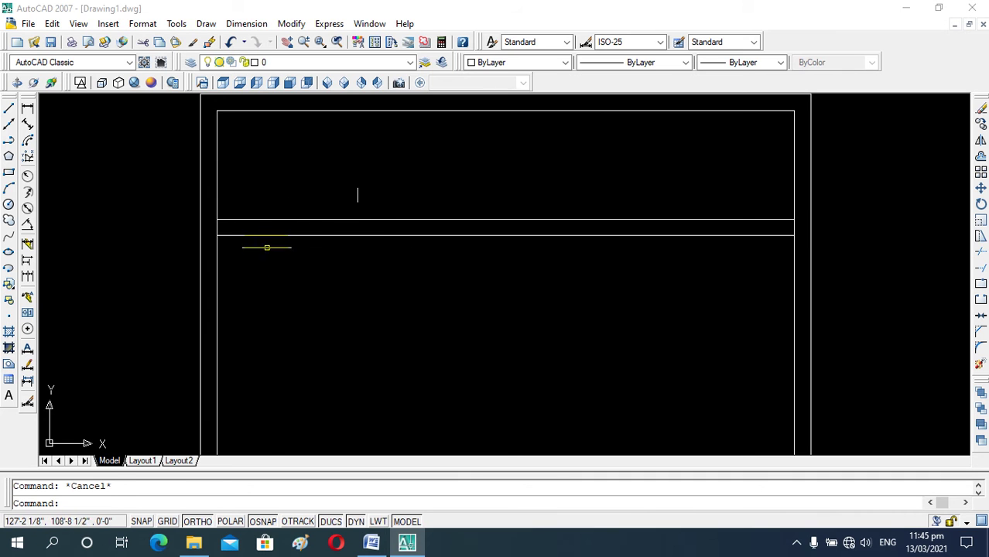
{"action": "scroll", "coordinate": [342, 279], "scroll_direction": "down", "scroll_amount": 3}
{"action": "type", "text": "o"}
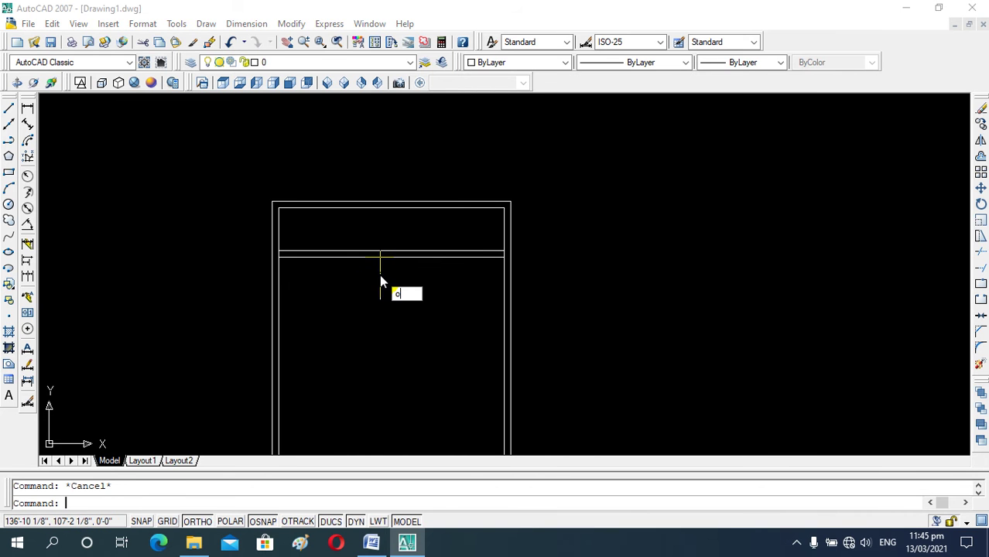
{"action": "key", "text": "Return"}
{"action": "type", "text": "8'"}
{"action": "key", "text": "Return"}
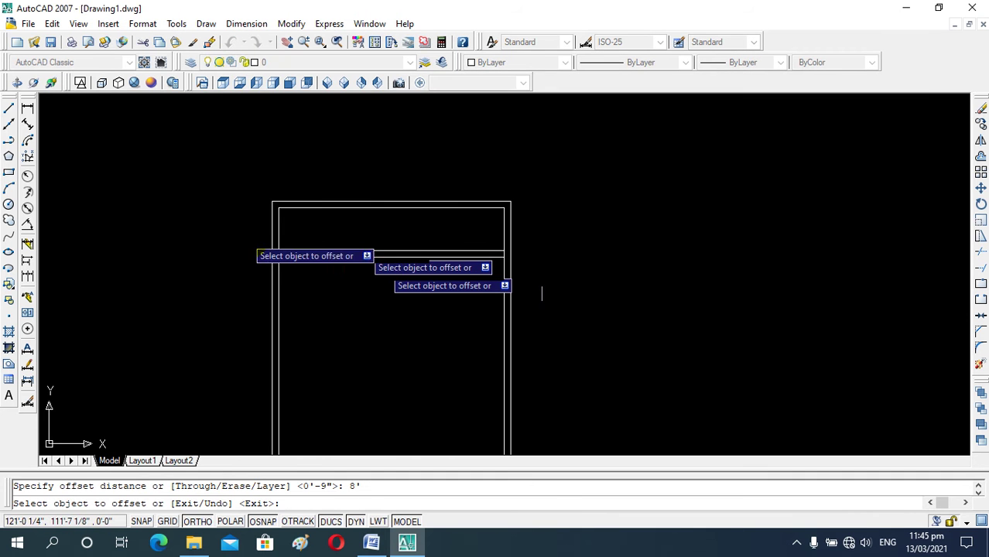
{"action": "left_click", "coordinate": [280, 238]}
{"action": "left_click", "coordinate": [358, 233]}
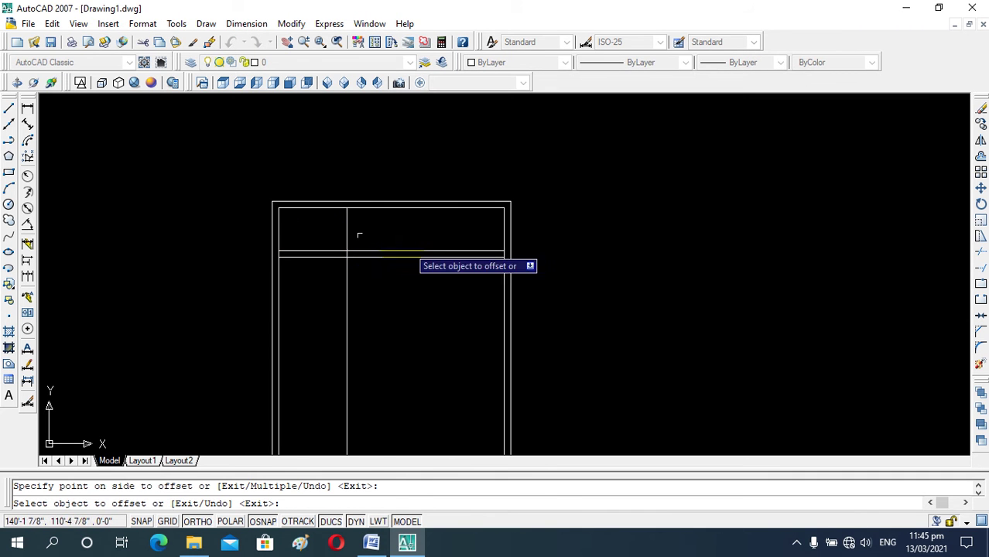
{"action": "left_click", "coordinate": [504, 250]}
{"action": "left_click", "coordinate": [419, 263]}
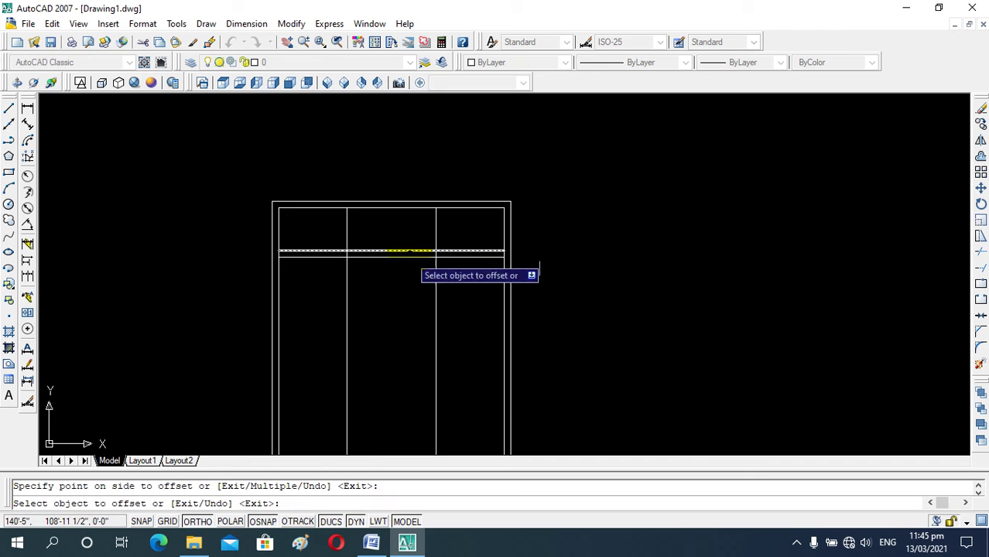
{"action": "key", "text": "Escape"}
Give each 8' partition line a 9" copy toward the middle of the plan
{"action": "type", "text": "o"}
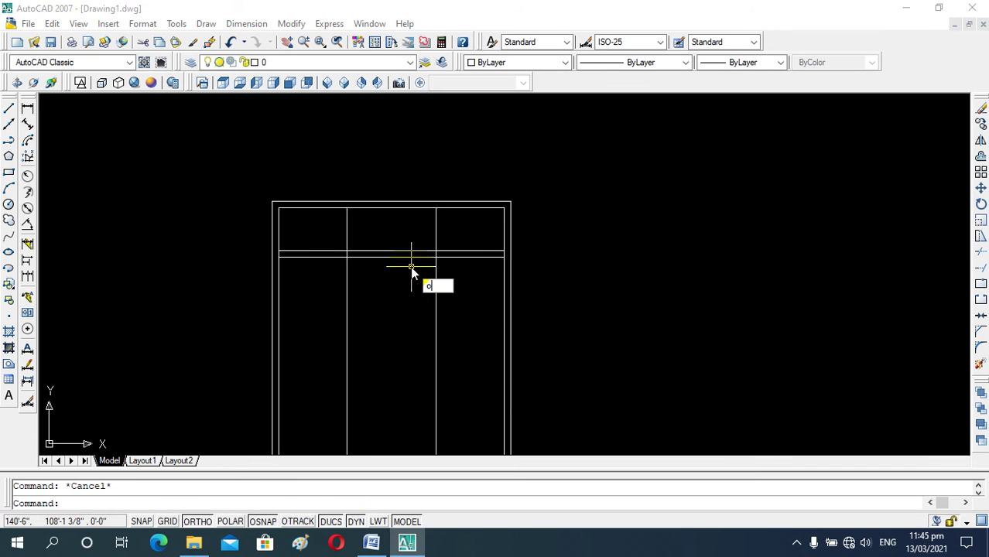
{"action": "key", "text": "Return"}
{"action": "type", "text": "9"}
{"action": "key", "text": "Return"}
{"action": "left_click", "coordinate": [436, 240]}
{"action": "left_click", "coordinate": [387, 247]}
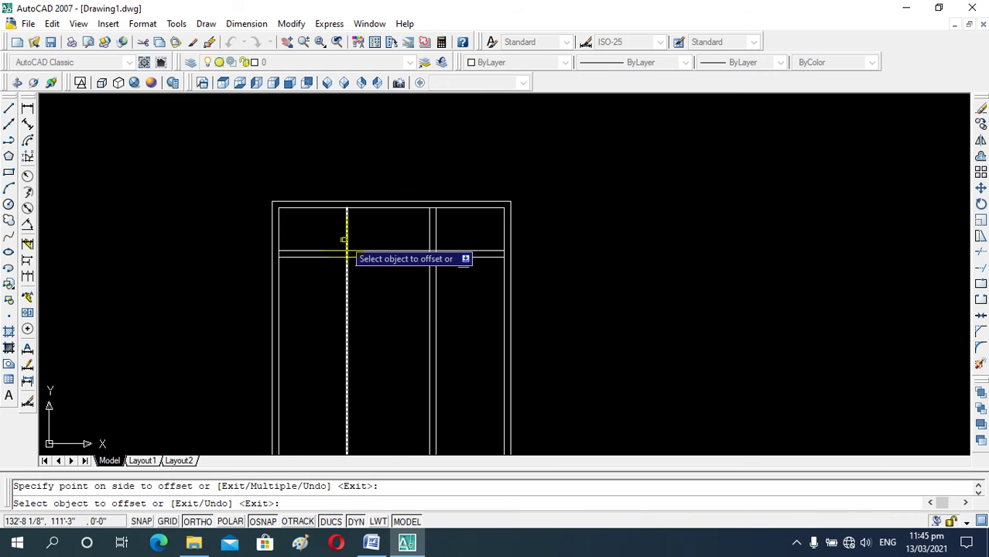
{"action": "left_click", "coordinate": [346, 240]}
{"action": "left_click", "coordinate": [368, 240]}
{"action": "key", "text": "Escape"}
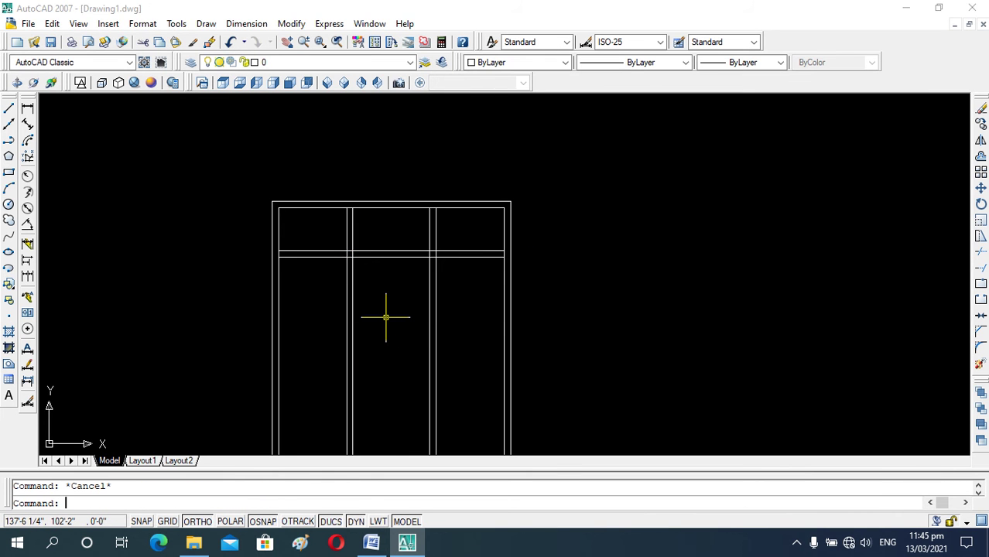
With TRIM, cut away the lower partition lines using a crossing window
{"action": "type", "text": "tr"}
{"action": "key", "text": "Return"}
{"action": "key", "text": "Return"}
{"action": "left_click", "coordinate": [459, 294]}
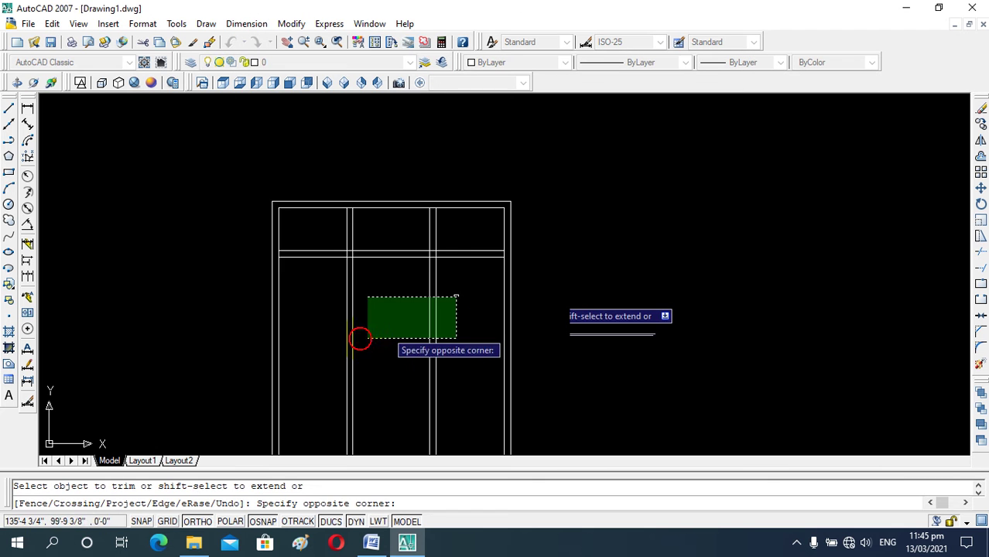
{"action": "left_click", "coordinate": [333, 345]}
{"action": "scroll", "coordinate": [391, 271], "scroll_direction": "down", "scroll_amount": 6}
{"action": "scroll", "coordinate": [411, 232], "scroll_direction": "up", "scroll_amount": 8}
{"action": "scroll", "coordinate": [425, 261], "scroll_direction": "up", "scroll_amount": 3}
{"action": "scroll", "coordinate": [367, 267], "scroll_direction": "down", "scroll_amount": 4}
{"action": "scroll", "coordinate": [358, 273], "scroll_direction": "down", "scroll_amount": 4}
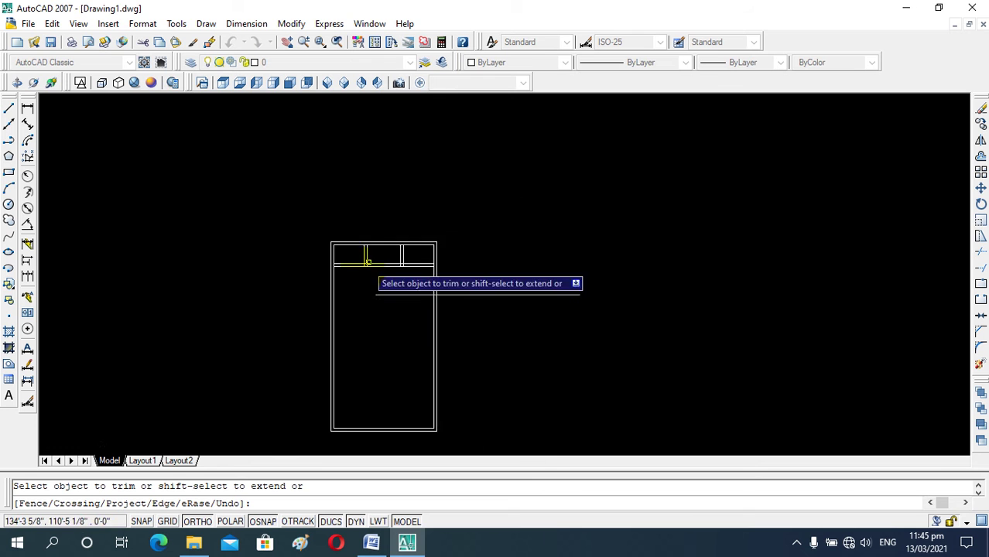
{"action": "scroll", "coordinate": [365, 293], "scroll_direction": "up", "scroll_amount": 5}
{"action": "scroll", "coordinate": [380, 192], "scroll_direction": "up", "scroll_amount": 3}
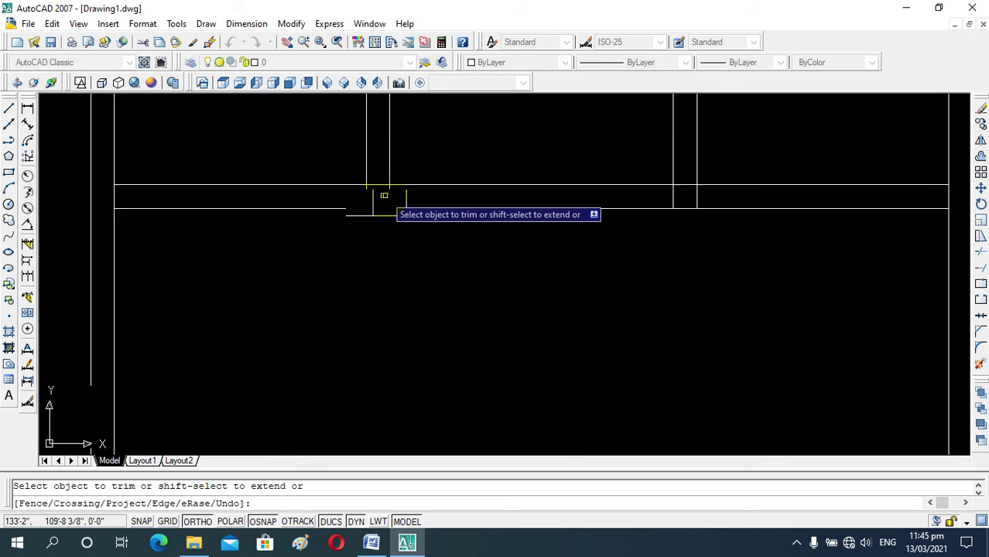
{"action": "scroll", "coordinate": [391, 193], "scroll_direction": "up", "scroll_amount": 3}
Trim the partition and band segments at the two middle junctions
{"action": "left_click", "coordinate": [467, 194]}
{"action": "left_click", "coordinate": [336, 211]}
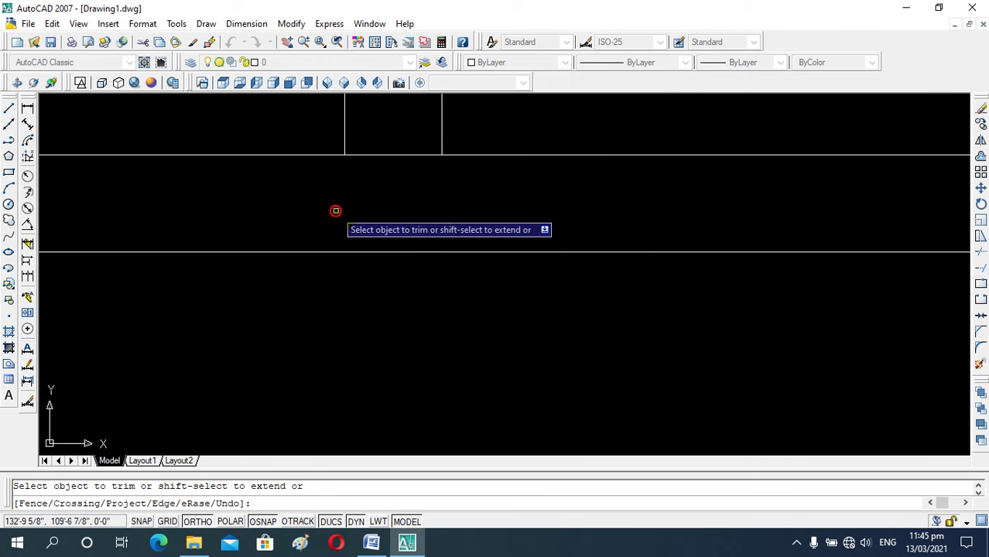
{"action": "left_click", "coordinate": [391, 154]}
{"action": "scroll", "coordinate": [373, 198], "scroll_direction": "down", "scroll_amount": 3}
{"action": "scroll", "coordinate": [400, 280], "scroll_direction": "down", "scroll_amount": 3}
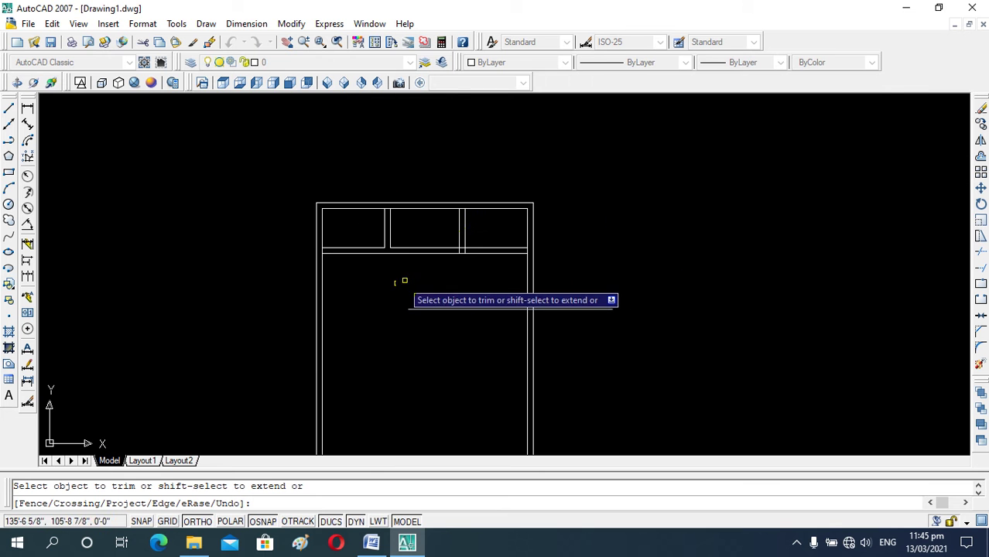
{"action": "scroll", "coordinate": [494, 266], "scroll_direction": "up", "scroll_amount": 5}
{"action": "scroll", "coordinate": [494, 267], "scroll_direction": "up", "scroll_amount": 2}
{"action": "left_click", "coordinate": [524, 261]}
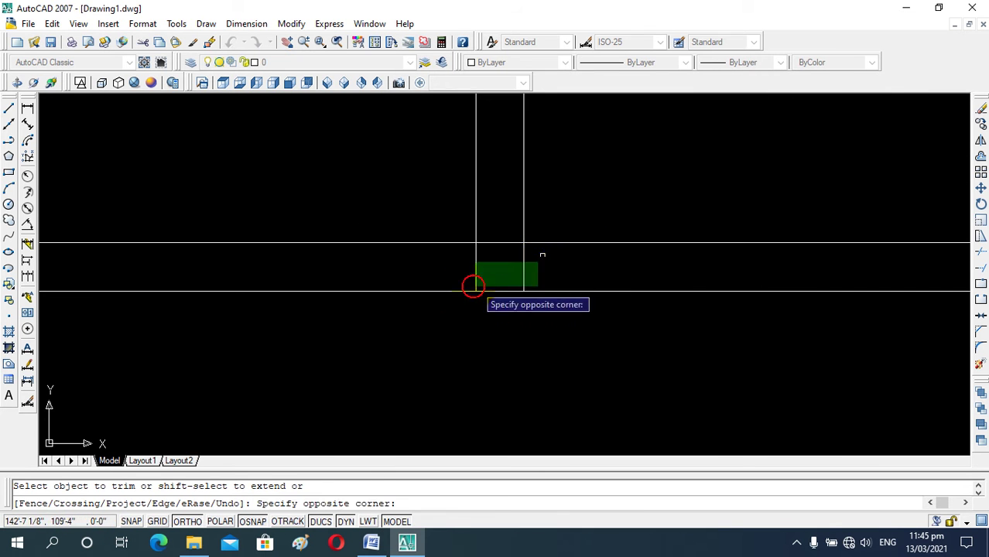
{"action": "left_click", "coordinate": [470, 284]}
{"action": "left_click", "coordinate": [499, 242]}
Clear the remaining top junctions with crossing windows and finish trimming
{"action": "scroll", "coordinate": [488, 268], "scroll_direction": "down", "scroll_amount": 3}
{"action": "scroll", "coordinate": [477, 125], "scroll_direction": "up", "scroll_amount": 4}
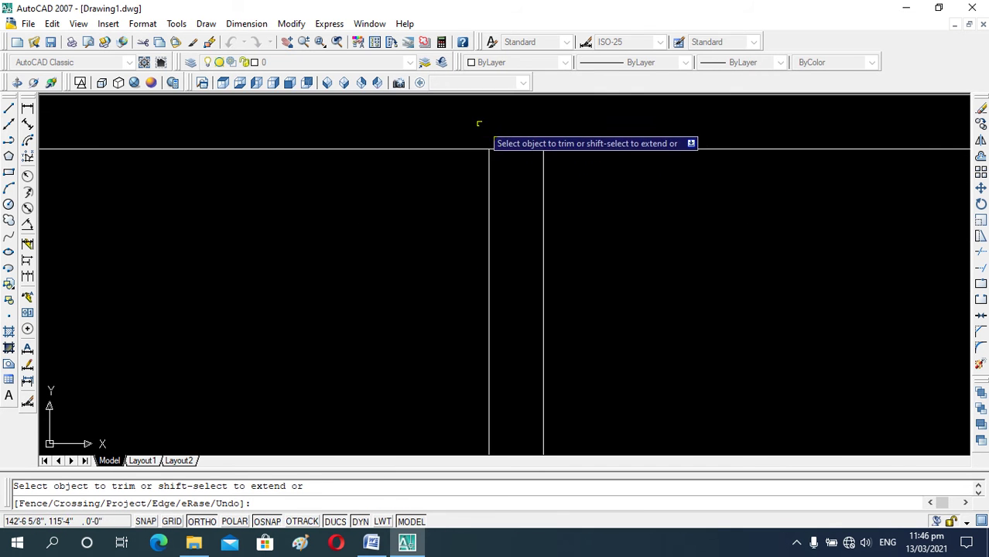
{"action": "left_click", "coordinate": [506, 125]}
{"action": "left_click", "coordinate": [505, 177]}
{"action": "scroll", "coordinate": [506, 177], "scroll_direction": "down", "scroll_amount": 3}
{"action": "scroll", "coordinate": [309, 174], "scroll_direction": "up", "scroll_amount": 2}
{"action": "left_click", "coordinate": [263, 146]}
{"action": "left_click", "coordinate": [329, 188]}
{"action": "scroll", "coordinate": [388, 197], "scroll_direction": "down", "scroll_amount": 3}
{"action": "scroll", "coordinate": [309, 231], "scroll_direction": "up", "scroll_amount": 3}
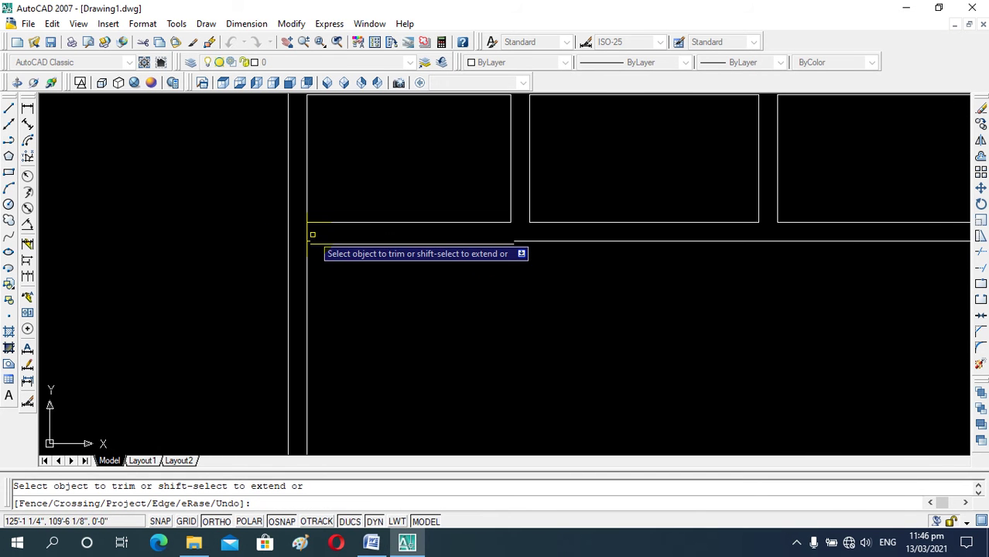
{"action": "scroll", "coordinate": [306, 232], "scroll_direction": "down", "scroll_amount": 2}
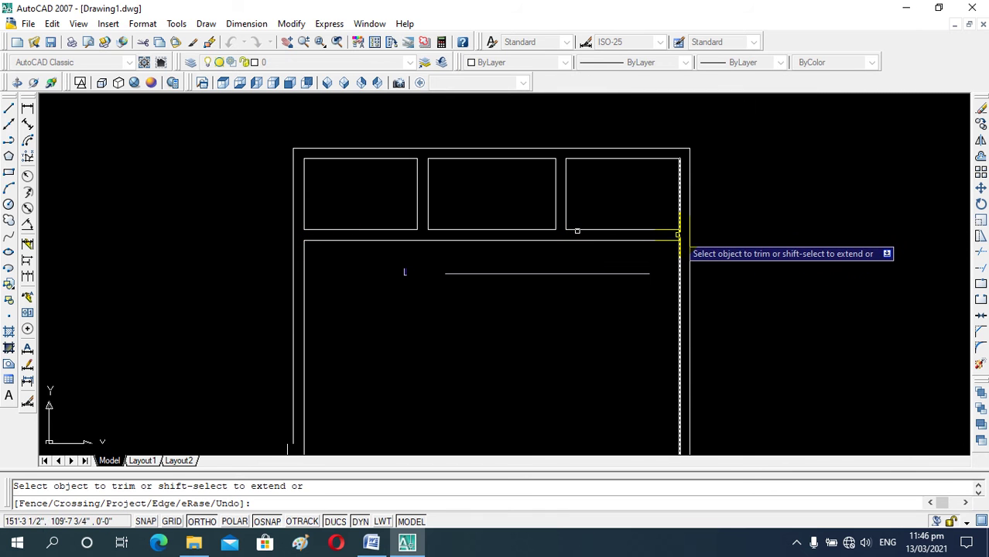
{"action": "scroll", "coordinate": [499, 225], "scroll_direction": "down", "scroll_amount": 3}
{"action": "scroll", "coordinate": [464, 283], "scroll_direction": "up", "scroll_amount": 4}
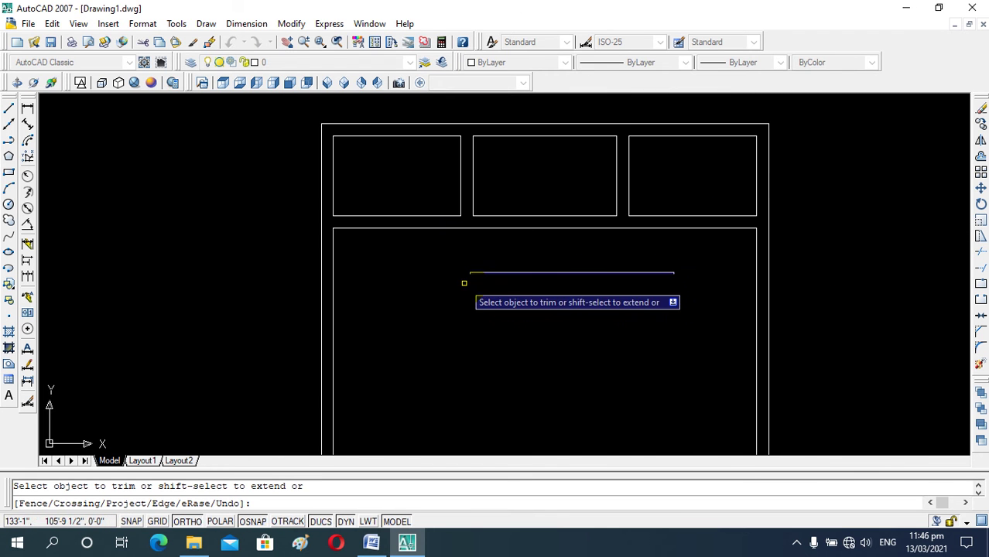
{"action": "key", "text": "Escape"}
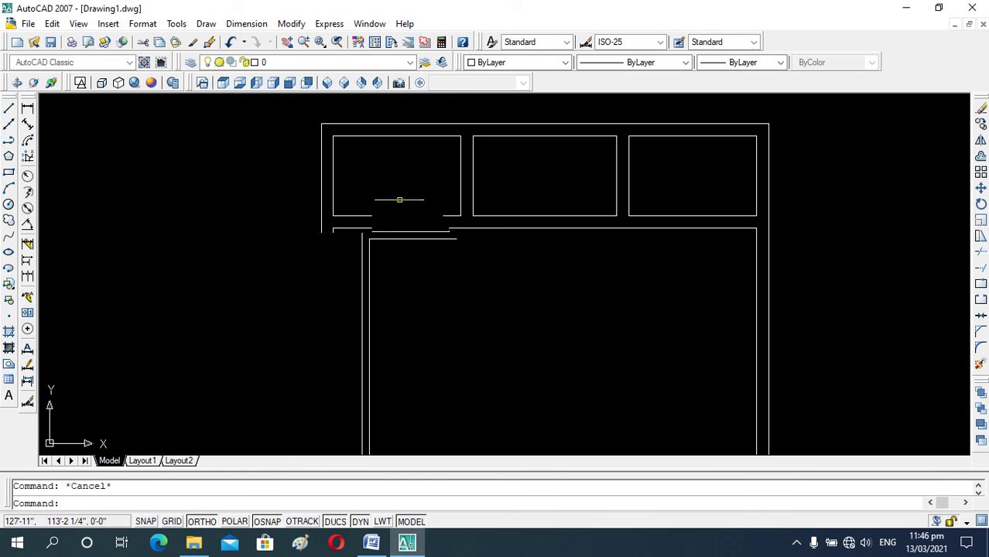
{"action": "scroll", "coordinate": [405, 237], "scroll_direction": "down", "scroll_amount": 4}
{"action": "scroll", "coordinate": [450, 207], "scroll_direction": "up", "scroll_amount": 3}
{"action": "scroll", "coordinate": [430, 271], "scroll_direction": "up", "scroll_amount": 3}
{"action": "scroll", "coordinate": [404, 236], "scroll_direction": "down", "scroll_amount": 4}
{"action": "scroll", "coordinate": [404, 303], "scroll_direction": "up", "scroll_amount": 4}
{"action": "scroll", "coordinate": [404, 293], "scroll_direction": "down", "scroll_amount": 4}
{"action": "scroll", "coordinate": [400, 279], "scroll_direction": "up", "scroll_amount": 2}
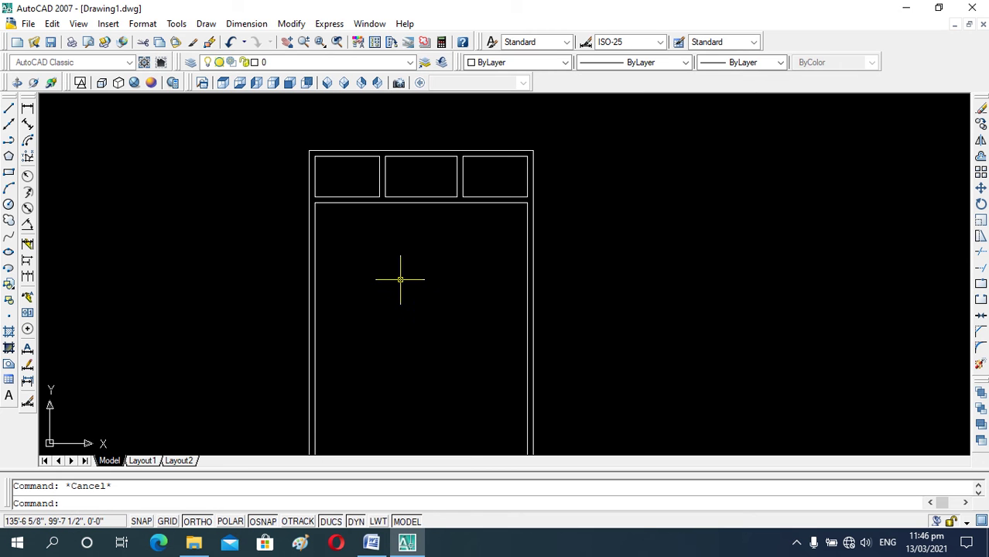
Offset the left inner wall 14' to the right as a new partition line
{"action": "type", "text": "o"}
{"action": "key", "text": "Return"}
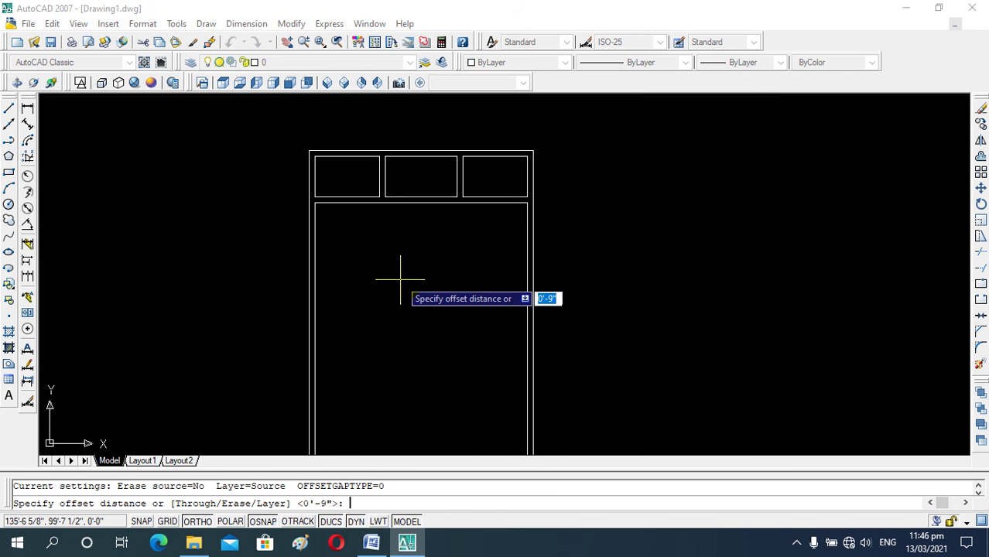
{"action": "key", "text": "Return"}
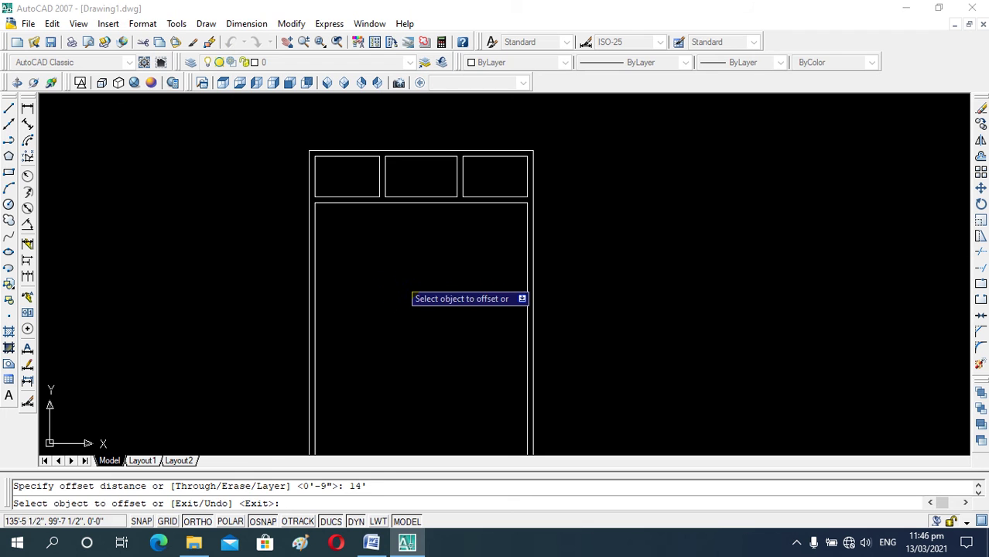
{"action": "left_click", "coordinate": [316, 281]}
{"action": "left_click", "coordinate": [410, 290]}
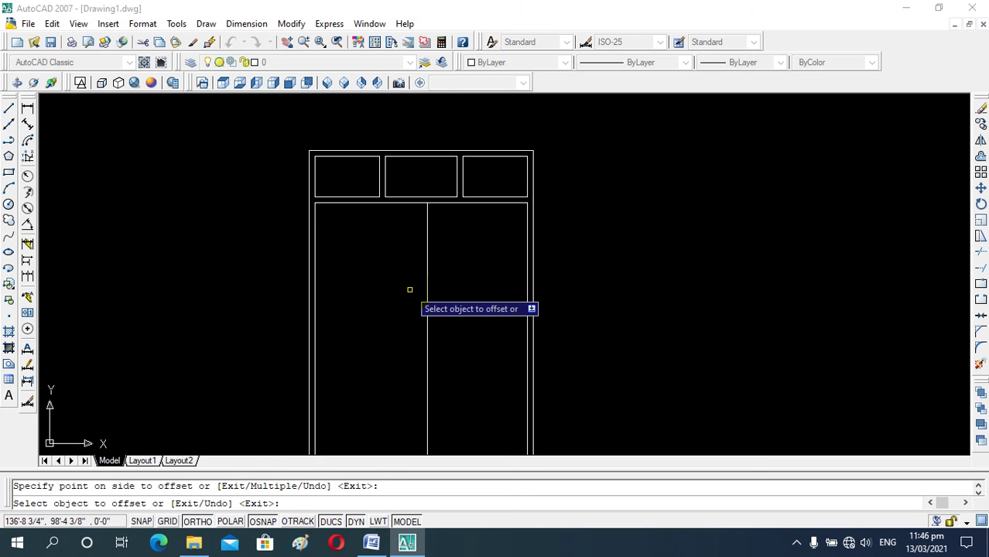
{"action": "key", "text": "Escape"}
Add a 9" copy to the left of the new partition line
{"action": "key", "text": "Return"}
{"action": "type", "text": "9"}
{"action": "key", "text": "Return"}
{"action": "left_click", "coordinate": [427, 270]}
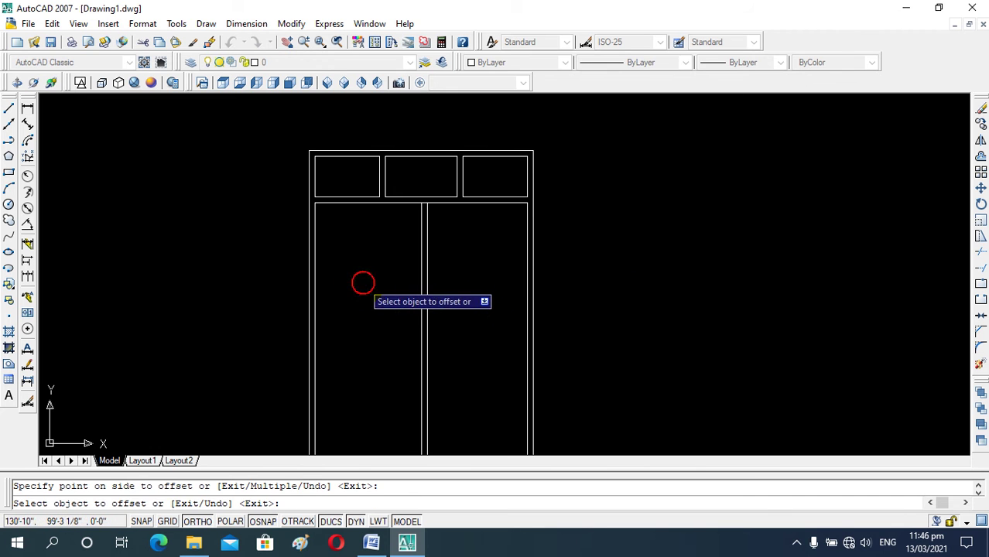
{"action": "left_click", "coordinate": [360, 280]}
{"action": "key", "text": "Escape"}
{"action": "scroll", "coordinate": [439, 203], "scroll_direction": "up", "scroll_amount": 3}
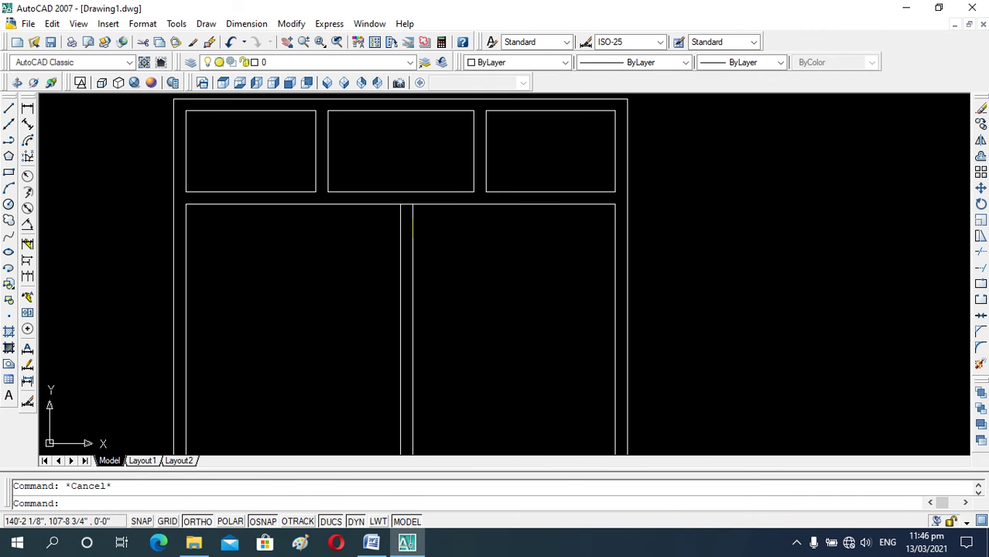
Measure from the partition corner to the left wall with DI: 13'-3"
{"action": "type", "text": "di"}
{"action": "key", "text": "Return"}
{"action": "left_click", "coordinate": [399, 208]}
{"action": "left_click", "coordinate": [184, 208]}
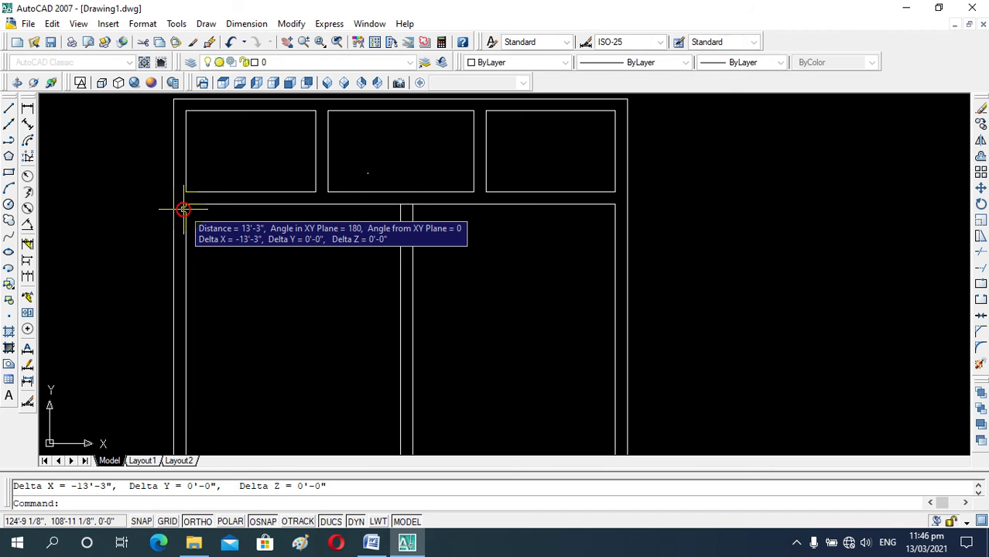
{"action": "key", "text": "Escape"}
Measure from the partition to the right wall with DI: 12'-6"
{"action": "type", "text": "di"}
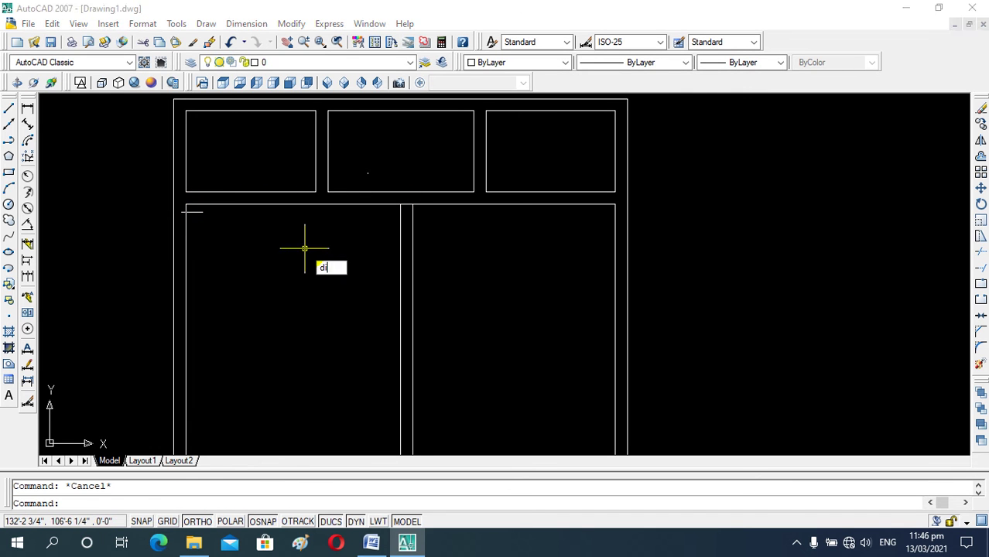
{"action": "key", "text": "Return"}
{"action": "left_click", "coordinate": [411, 204]}
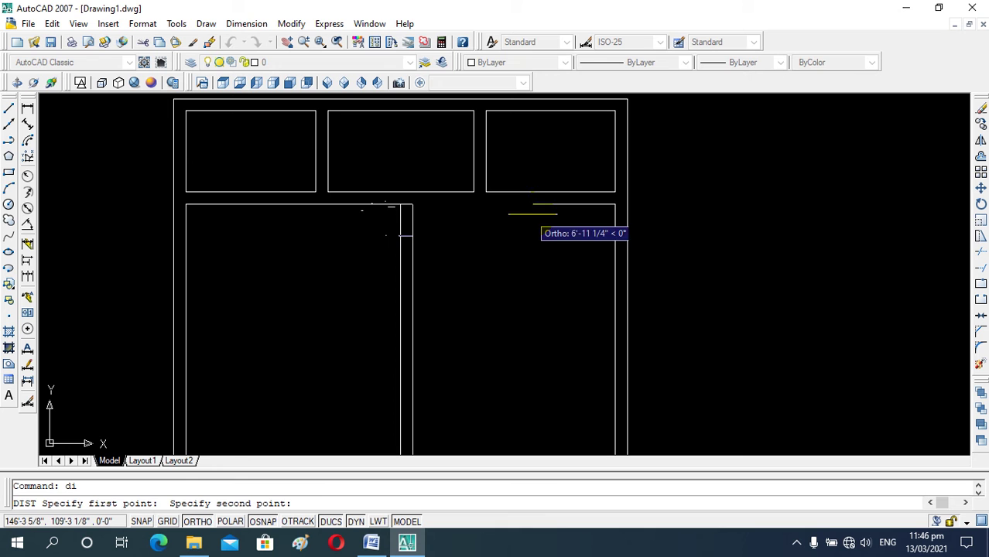
{"action": "left_click", "coordinate": [614, 206]}
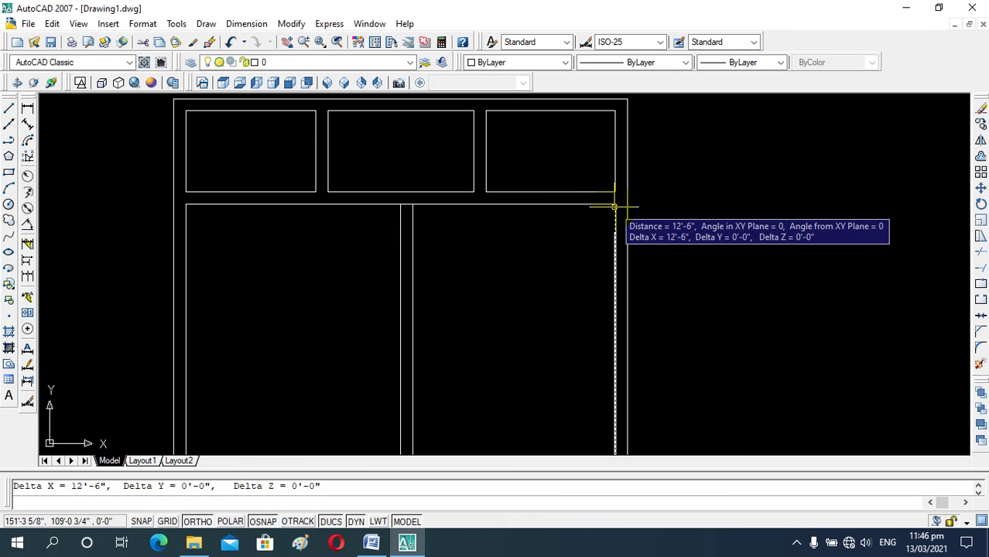
{"action": "key", "text": "Escape"}
{"action": "scroll", "coordinate": [430, 205], "scroll_direction": "down", "scroll_amount": 2}
{"action": "scroll", "coordinate": [419, 284], "scroll_direction": "up", "scroll_amount": 1}
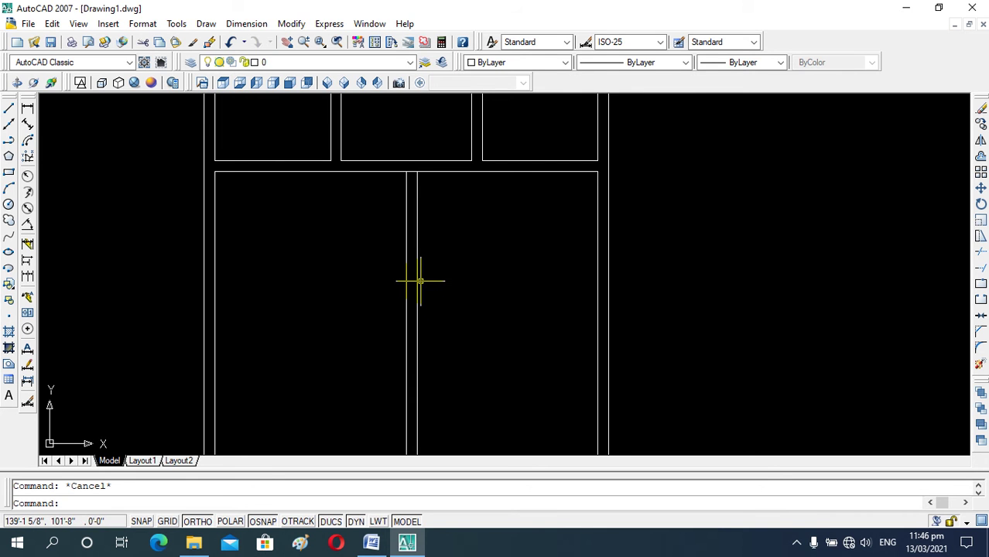
Begin a 13' offset of the top wall line, then cancel it
{"action": "scroll", "coordinate": [409, 255], "scroll_direction": "down", "scroll_amount": 4}
{"action": "scroll", "coordinate": [407, 260], "scroll_direction": "up", "scroll_amount": 4}
{"action": "scroll", "coordinate": [407, 240], "scroll_direction": "down", "scroll_amount": 4}
{"action": "scroll", "coordinate": [404, 208], "scroll_direction": "up", "scroll_amount": 5}
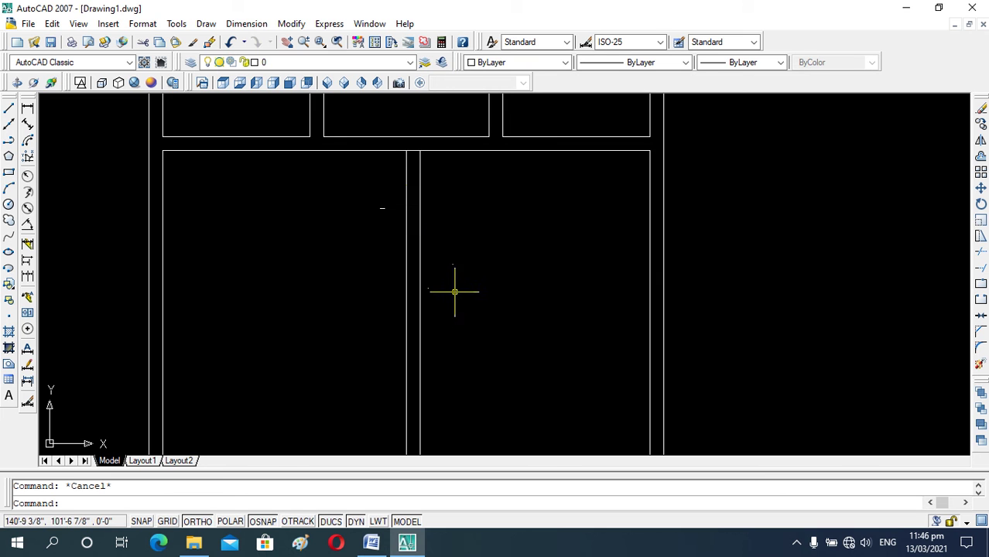
{"action": "type", "text": "o"}
{"action": "key", "text": "Return"}
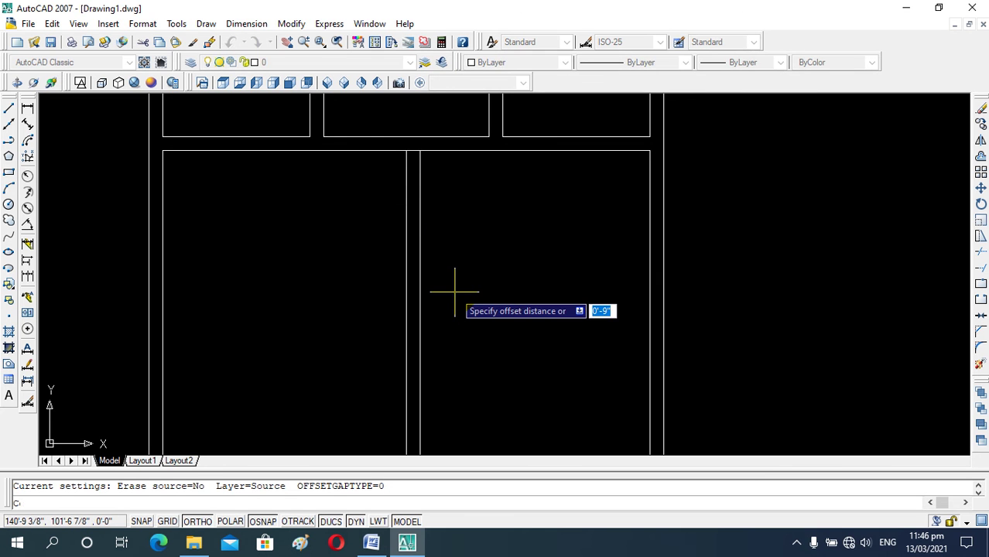
{"action": "type", "text": "13"}
{"action": "key", "text": "Return"}
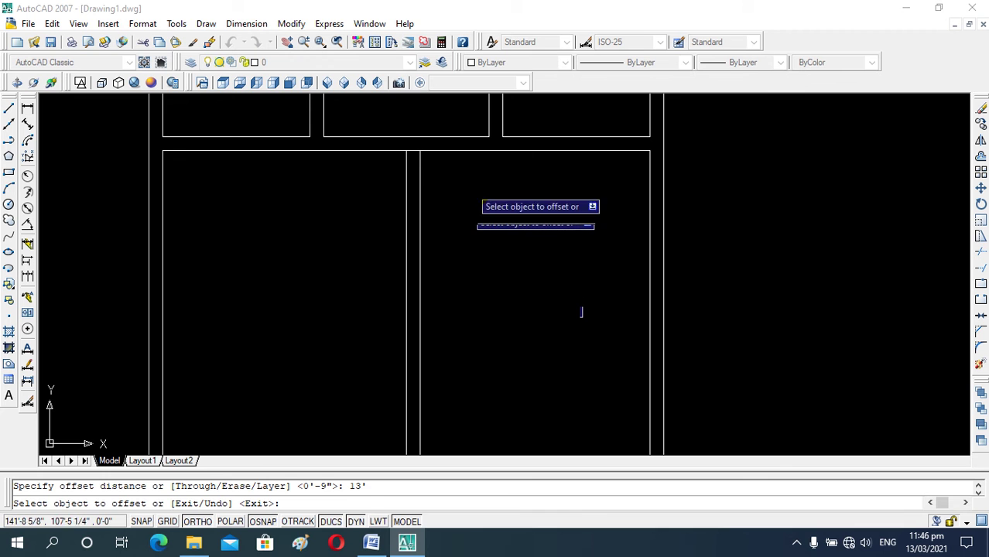
{"action": "left_click", "coordinate": [477, 150]}
{"action": "scroll", "coordinate": [447, 263], "scroll_direction": "down", "scroll_amount": 2}
{"action": "key", "text": "Escape"}
Double the horizontal wall line with a 9" offset copy below it
{"action": "type", "text": "o"}
{"action": "key", "text": "Return"}
{"action": "type", "text": "9"}
{"action": "key", "text": "Return"}
{"action": "left_click", "coordinate": [448, 287]}
{"action": "left_click", "coordinate": [435, 333]}
{"action": "key", "text": "Escape"}
{"action": "scroll", "coordinate": [455, 351], "scroll_direction": "down", "scroll_amount": 1}
Trim three vertical segments and the piece between them below the upper line
{"action": "key", "text": "Return"}
{"action": "key", "text": "Return"}
{"action": "scroll", "coordinate": [342, 346], "scroll_direction": "down", "scroll_amount": 2}
{"action": "scroll", "coordinate": [407, 203], "scroll_direction": "up", "scroll_amount": 3}
{"action": "scroll", "coordinate": [404, 209], "scroll_direction": "up", "scroll_amount": 3}
{"action": "scroll", "coordinate": [411, 310], "scroll_direction": "up", "scroll_amount": 3}
{"action": "scroll", "coordinate": [421, 318], "scroll_direction": "down", "scroll_amount": 2}
{"action": "left_click", "coordinate": [438, 295]}
{"action": "left_click", "coordinate": [272, 292]}
{"action": "left_click", "coordinate": [356, 186]}
{"action": "left_click", "coordinate": [363, 284]}
Trim the remaining overlapping wall lines caught in a crossing window
{"action": "scroll", "coordinate": [364, 290], "scroll_direction": "down", "scroll_amount": 5}
{"action": "scroll", "coordinate": [774, 294], "scroll_direction": "up", "scroll_amount": 1}
{"action": "scroll", "coordinate": [433, 286], "scroll_direction": "down", "scroll_amount": 4}
{"action": "scroll", "coordinate": [267, 294], "scroll_direction": "up", "scroll_amount": 5}
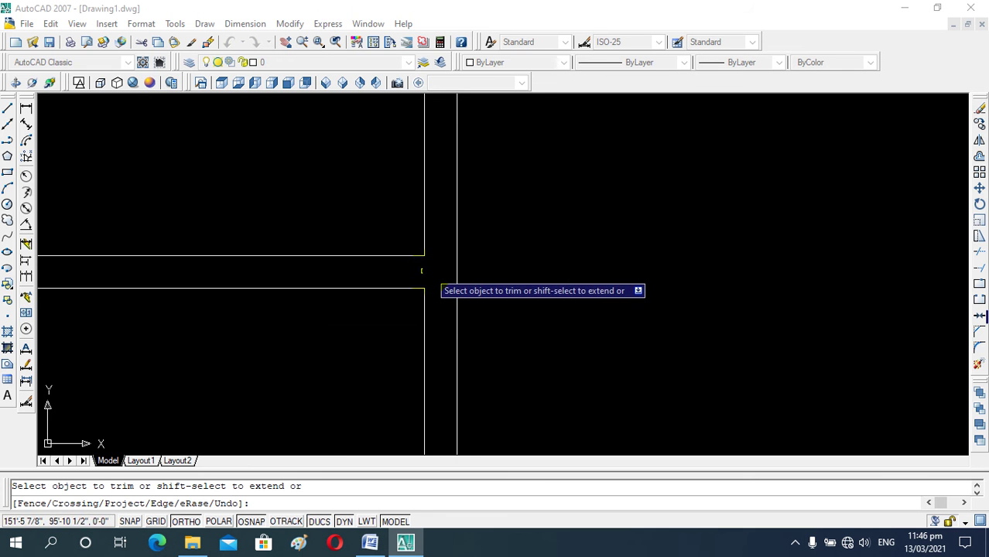
{"action": "scroll", "coordinate": [422, 271], "scroll_direction": "down", "scroll_amount": 4}
{"action": "scroll", "coordinate": [128, 274], "scroll_direction": "up", "scroll_amount": 3}
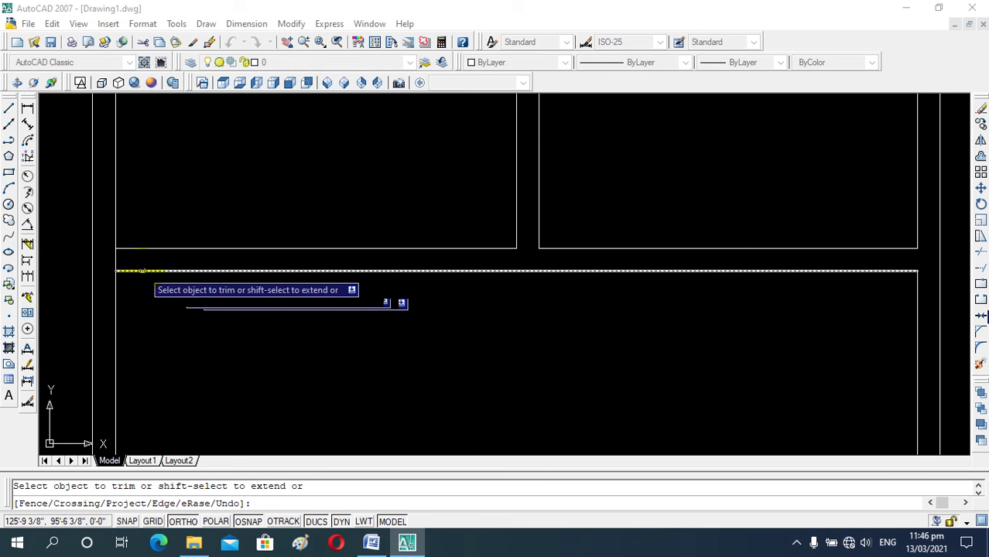
{"action": "scroll", "coordinate": [232, 328], "scroll_direction": "down", "scroll_amount": 5}
{"action": "scroll", "coordinate": [291, 194], "scroll_direction": "up", "scroll_amount": 3}
{"action": "scroll", "coordinate": [291, 194], "scroll_direction": "up", "scroll_amount": 1}
{"action": "scroll", "coordinate": [320, 242], "scroll_direction": "up", "scroll_amount": 4}
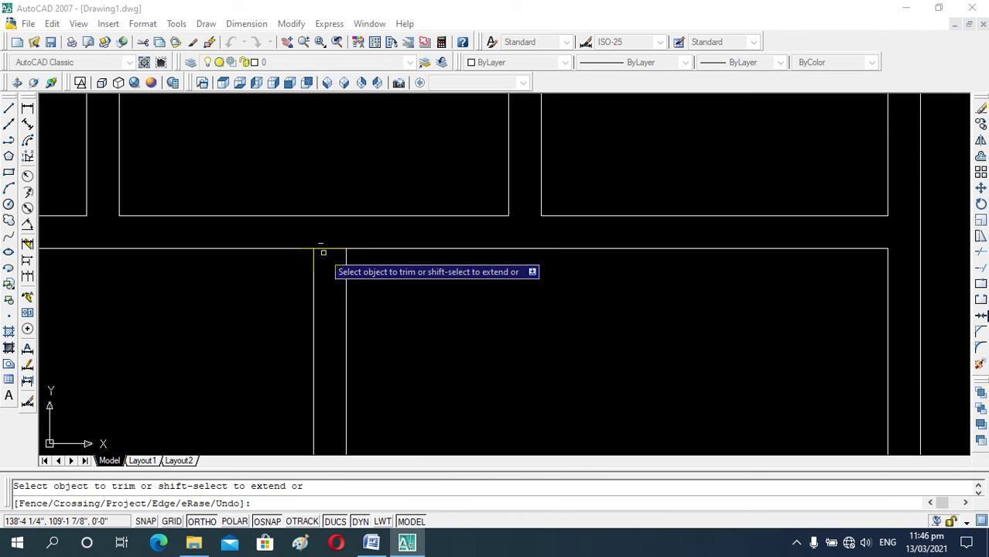
{"action": "left_click", "coordinate": [324, 245]}
{"action": "scroll", "coordinate": [329, 234], "scroll_direction": "down", "scroll_amount": 3}
{"action": "scroll", "coordinate": [379, 252], "scroll_direction": "down", "scroll_amount": 2}
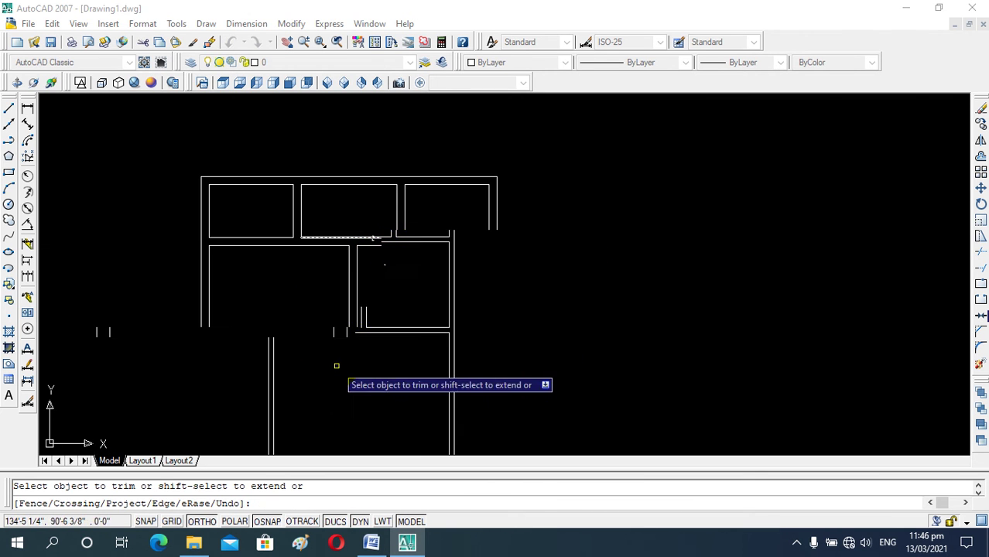
{"action": "scroll", "coordinate": [348, 331], "scroll_direction": "down", "scroll_amount": 5}
{"action": "scroll", "coordinate": [338, 323], "scroll_direction": "up", "scroll_amount": 6}
{"action": "scroll", "coordinate": [338, 322], "scroll_direction": "up", "scroll_amount": 3}
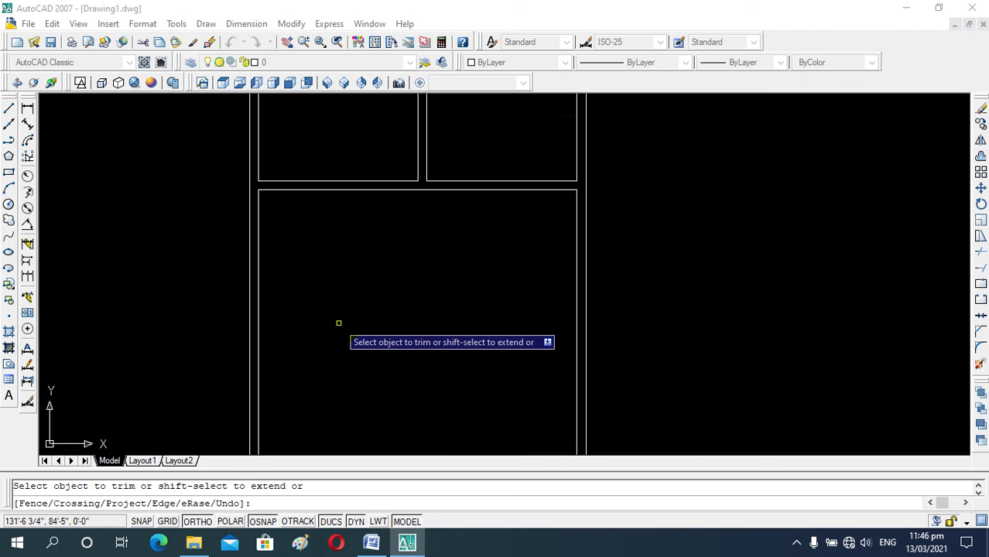
{"action": "key", "text": "Escape"}
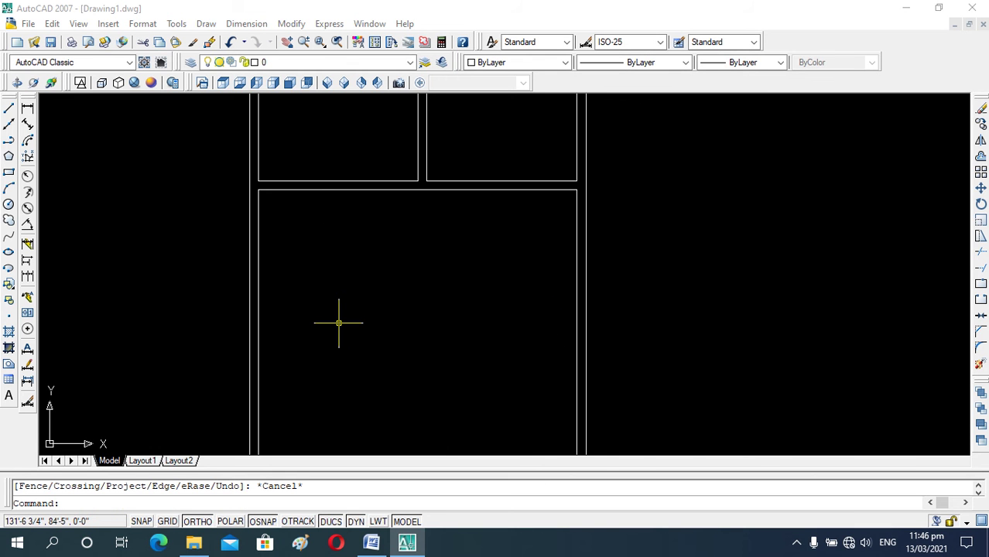
Create a vertical partition 8' from the left inner wall, doubled by a second offset of 8
{"action": "type", "text": "o"}
{"action": "key", "text": "Return"}
{"action": "type", "text": "8'"}
{"action": "key", "text": "Return"}
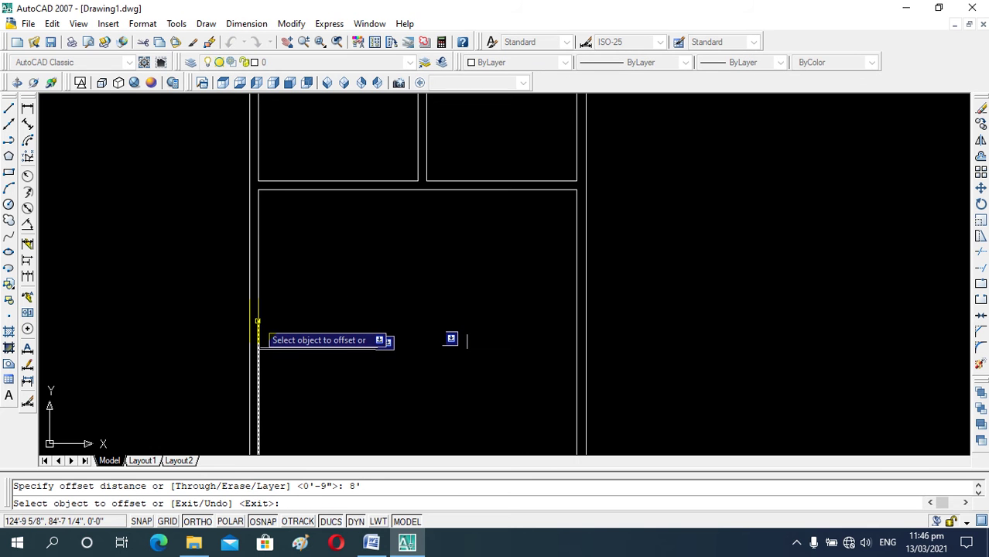
{"action": "left_click", "coordinate": [259, 326]}
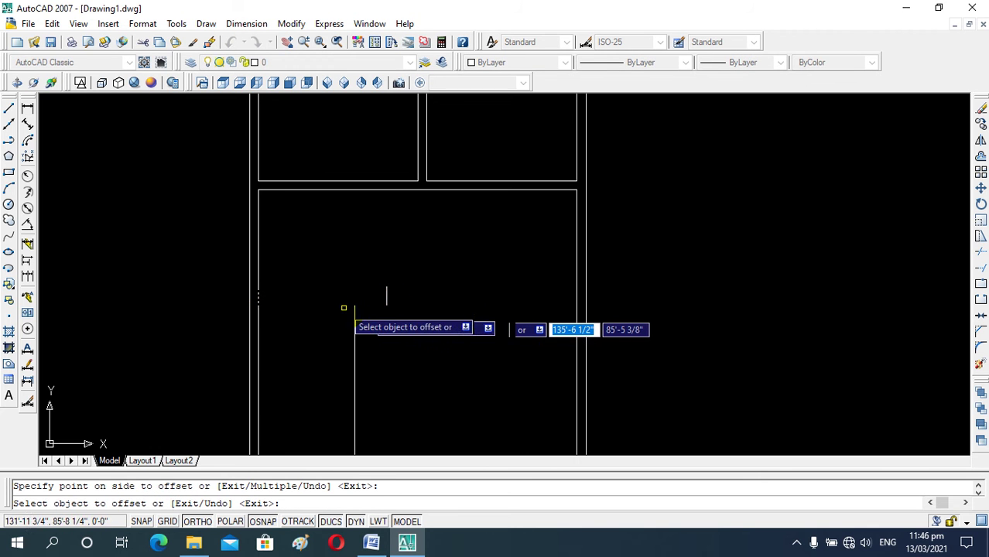
{"action": "key", "text": "Escape"}
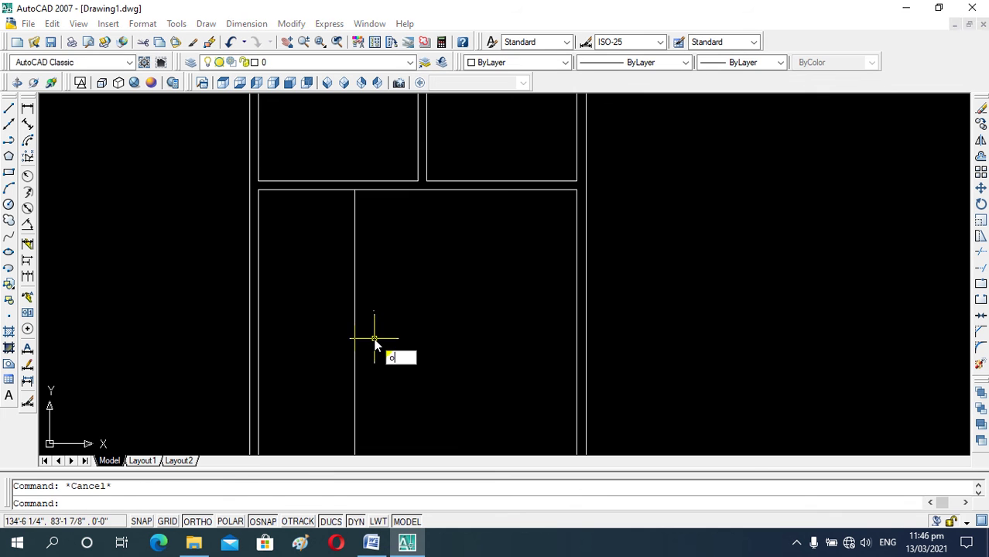
{"action": "key", "text": "Return"}
{"action": "type", "text": "8"}
{"action": "key", "text": "Return"}
{"action": "left_click", "coordinate": [355, 306]}
{"action": "left_click", "coordinate": [423, 306]}
{"action": "key", "text": "Escape"}
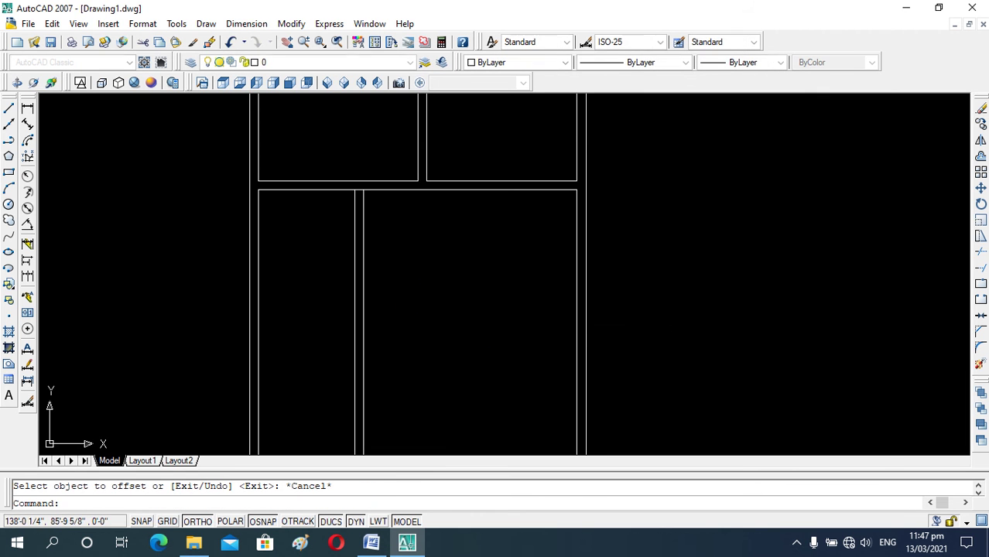
Offset the top wall 10' down and double that line for a horizontal partition
{"action": "scroll", "coordinate": [415, 230], "scroll_direction": "down", "scroll_amount": 2}
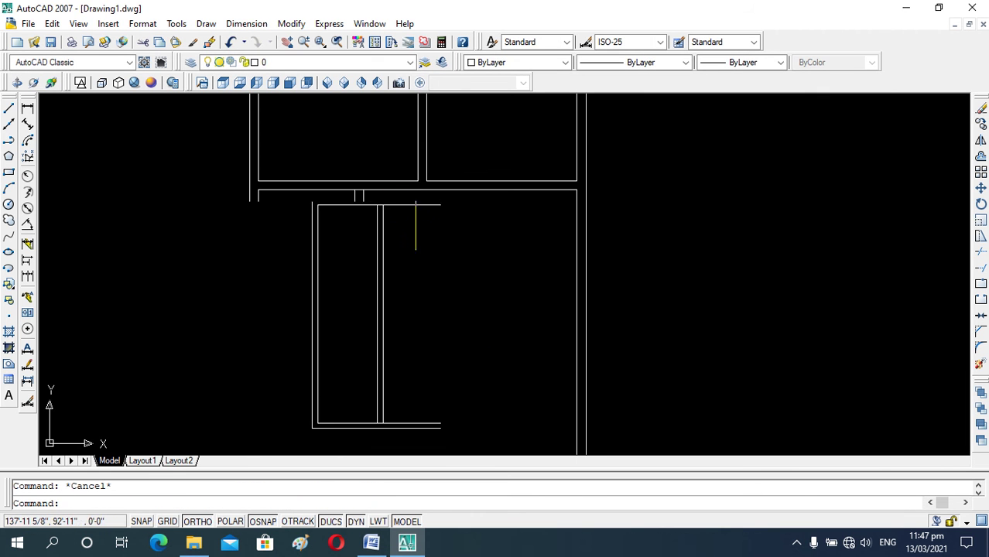
{"action": "scroll", "coordinate": [379, 283], "scroll_direction": "up", "scroll_amount": 3}
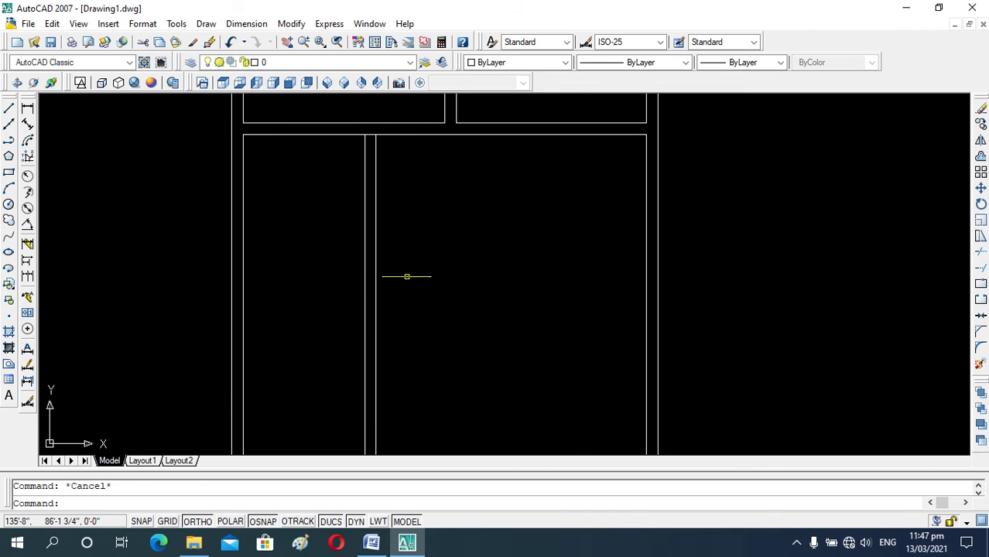
{"action": "type", "text": "o"}
{"action": "key", "text": "Return"}
{"action": "type", "text": "10'"}
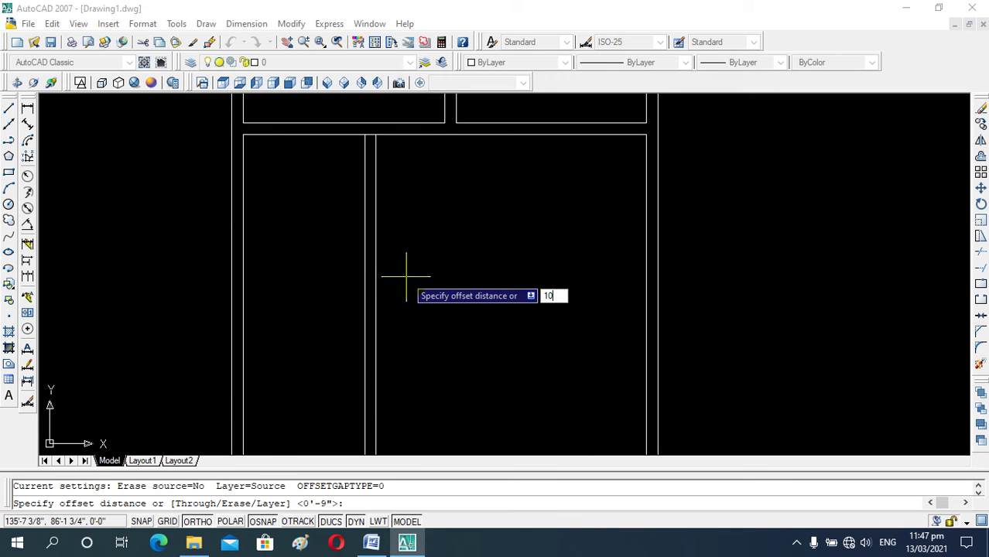
{"action": "key", "text": "Return"}
{"action": "left_click", "coordinate": [398, 136]}
{"action": "left_click", "coordinate": [396, 285]}
{"action": "scroll", "coordinate": [401, 252], "scroll_direction": "down", "scroll_amount": 2}
{"action": "scroll", "coordinate": [403, 257], "scroll_direction": "up", "scroll_amount": 3}
{"action": "key", "text": "Escape"}
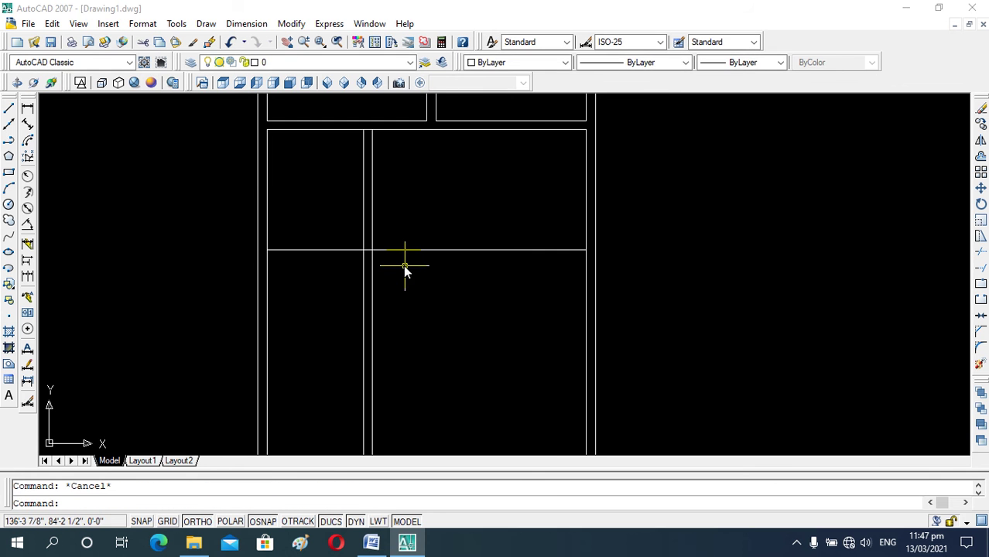
{"action": "key", "text": "Return"}
{"action": "key", "text": "Return"}
{"action": "left_click", "coordinate": [406, 249]}
{"action": "left_click", "coordinate": [408, 238]}
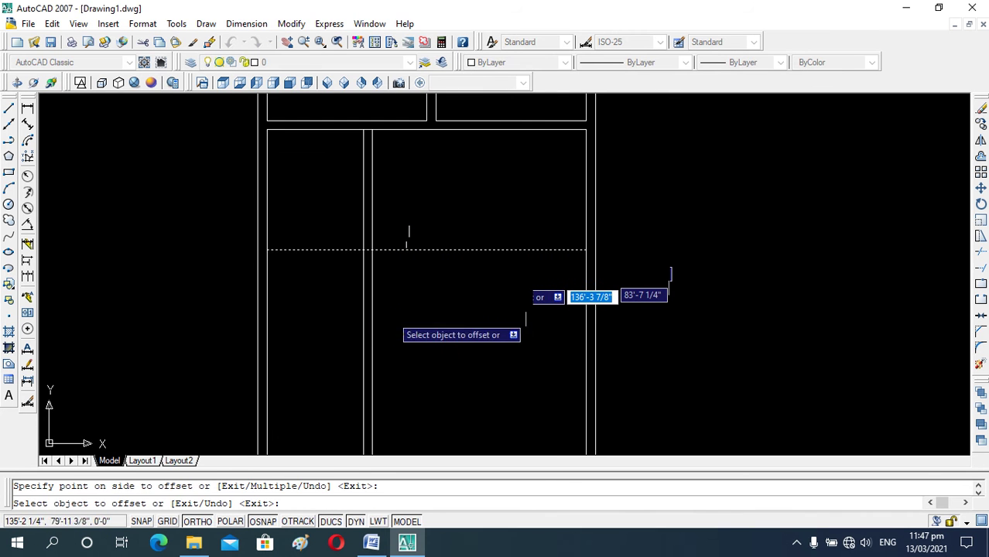
{"action": "left_click", "coordinate": [406, 278]}
{"action": "key", "text": "Escape"}
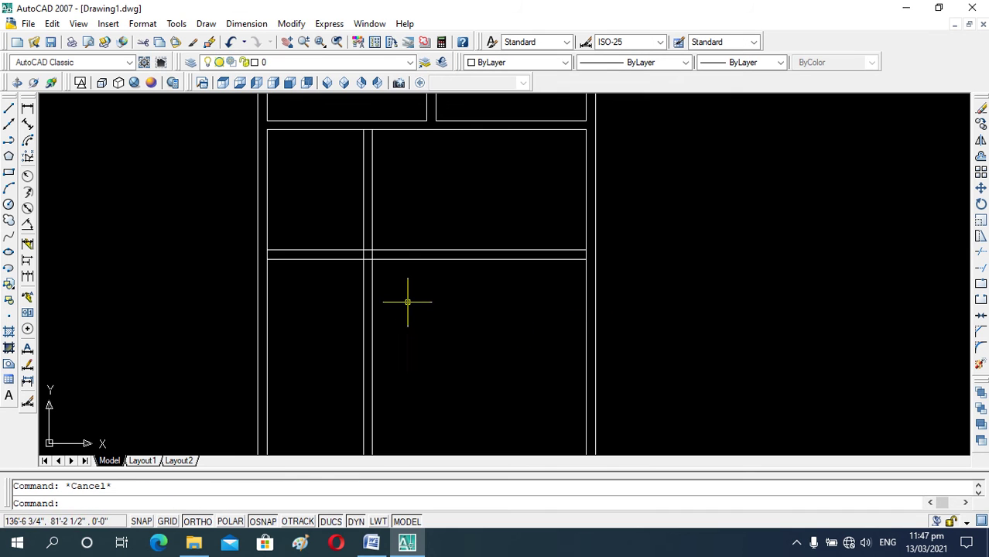
Trim both horizontal partition lines to the right of the vertical divider
{"action": "scroll", "coordinate": [390, 343], "scroll_direction": "down", "scroll_amount": 4}
{"action": "scroll", "coordinate": [404, 305], "scroll_direction": "up", "scroll_amount": 3}
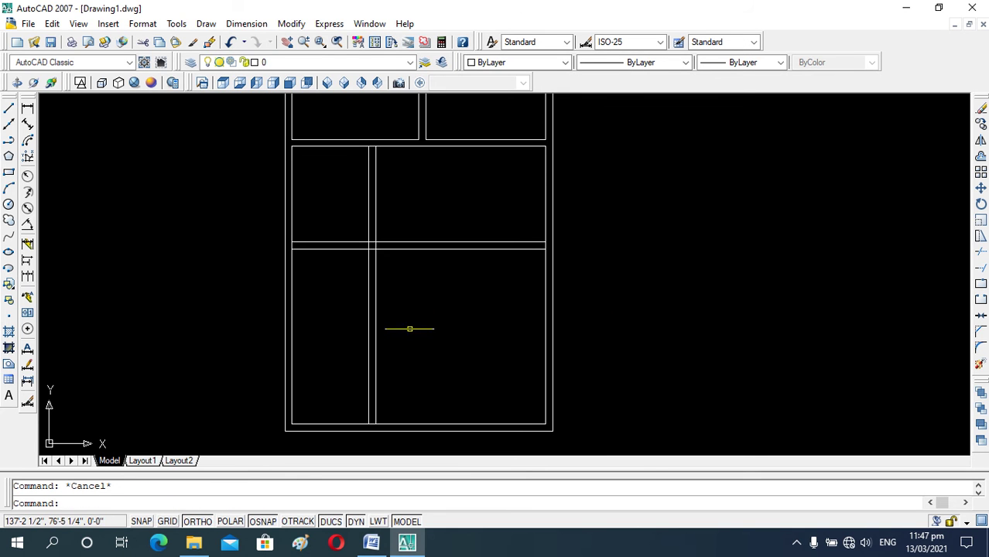
{"action": "type", "text": "tr"}
{"action": "key", "text": "Return"}
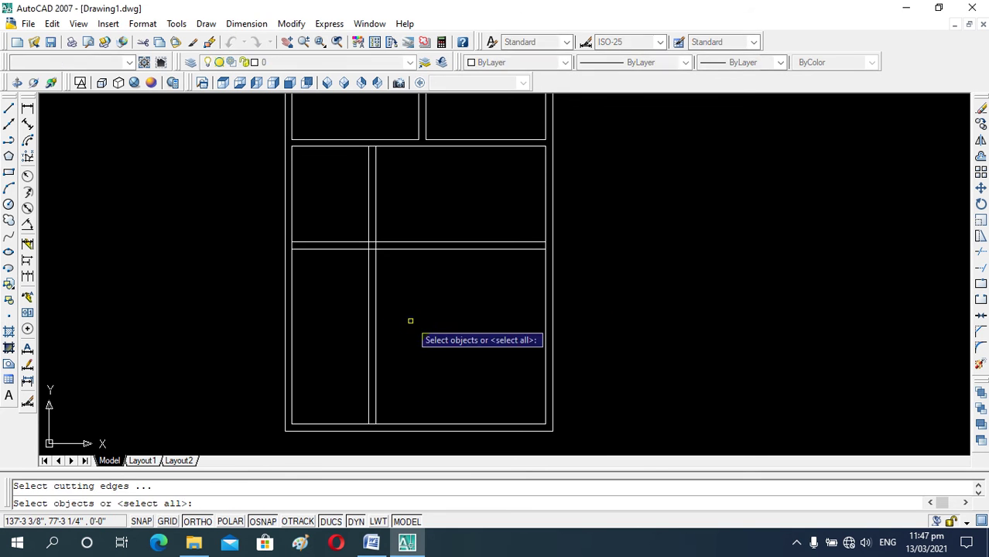
{"action": "key", "text": "Return"}
{"action": "left_click", "coordinate": [445, 245]}
{"action": "left_click", "coordinate": [437, 249]}
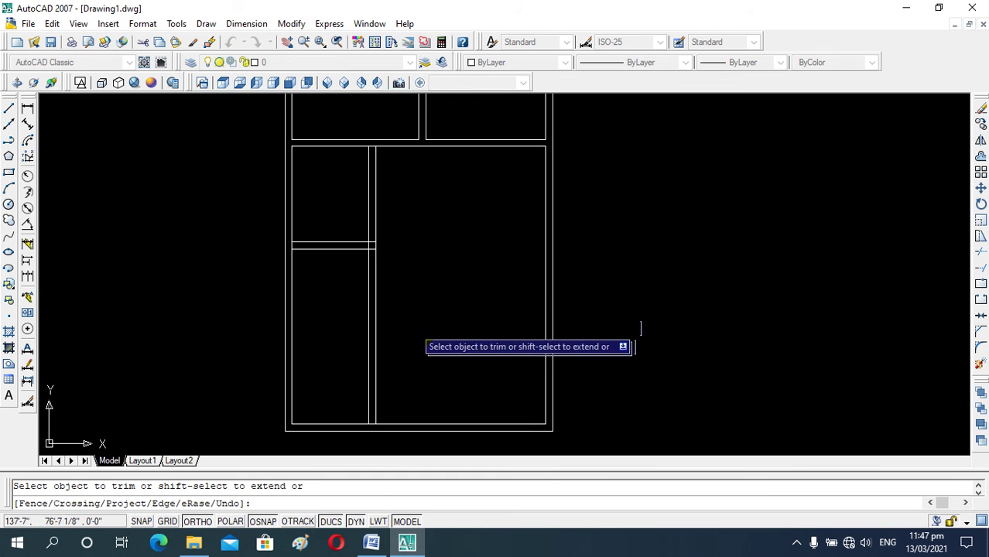
{"action": "key", "text": "Escape"}
{"action": "scroll", "coordinate": [411, 291], "scroll_direction": "down", "scroll_amount": 2}
{"action": "scroll", "coordinate": [382, 273], "scroll_direction": "up", "scroll_amount": 4}
{"action": "scroll", "coordinate": [439, 263], "scroll_direction": "down", "scroll_amount": 3}
{"action": "scroll", "coordinate": [421, 269], "scroll_direction": "up", "scroll_amount": 3}
{"action": "scroll", "coordinate": [424, 267], "scroll_direction": "down", "scroll_amount": 3}
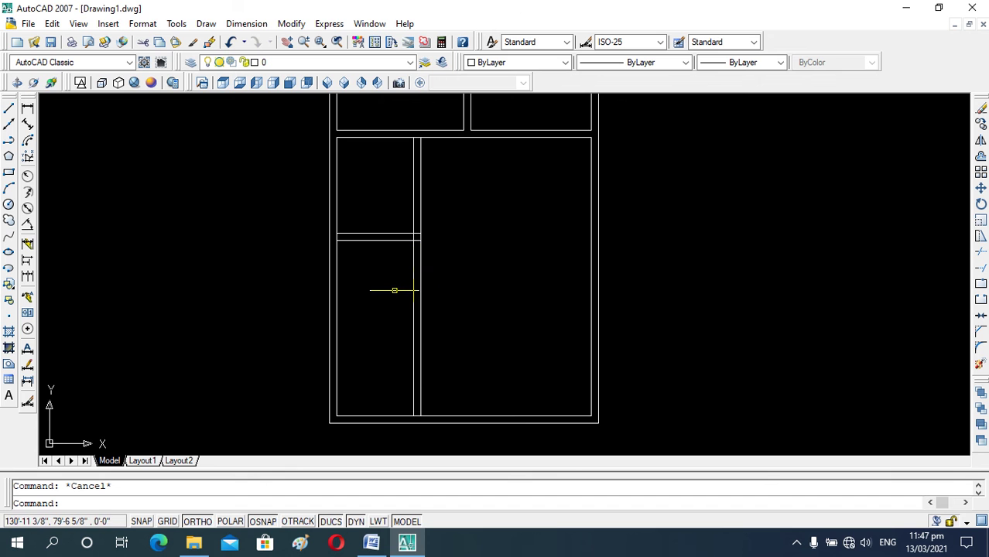
Add a horizontal partition 5' below the lower partition line, doubled with a 9 offset
{"action": "scroll", "coordinate": [397, 275], "scroll_direction": "up", "scroll_amount": 3}
{"action": "scroll", "coordinate": [392, 248], "scroll_direction": "down", "scroll_amount": 2}
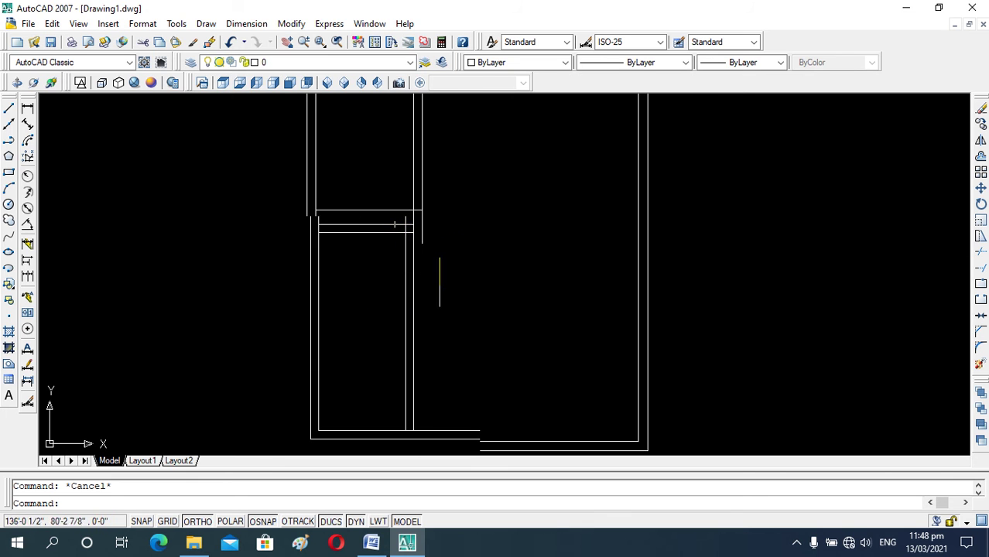
{"action": "scroll", "coordinate": [425, 294], "scroll_direction": "up", "scroll_amount": 1}
{"action": "scroll", "coordinate": [426, 302], "scroll_direction": "down", "scroll_amount": 3}
{"action": "scroll", "coordinate": [432, 275], "scroll_direction": "up", "scroll_amount": 2}
{"action": "scroll", "coordinate": [431, 277], "scroll_direction": "down", "scroll_amount": 2}
{"action": "scroll", "coordinate": [410, 256], "scroll_direction": "up", "scroll_amount": 3}
{"action": "type", "text": "o"}
{"action": "key", "text": "Return"}
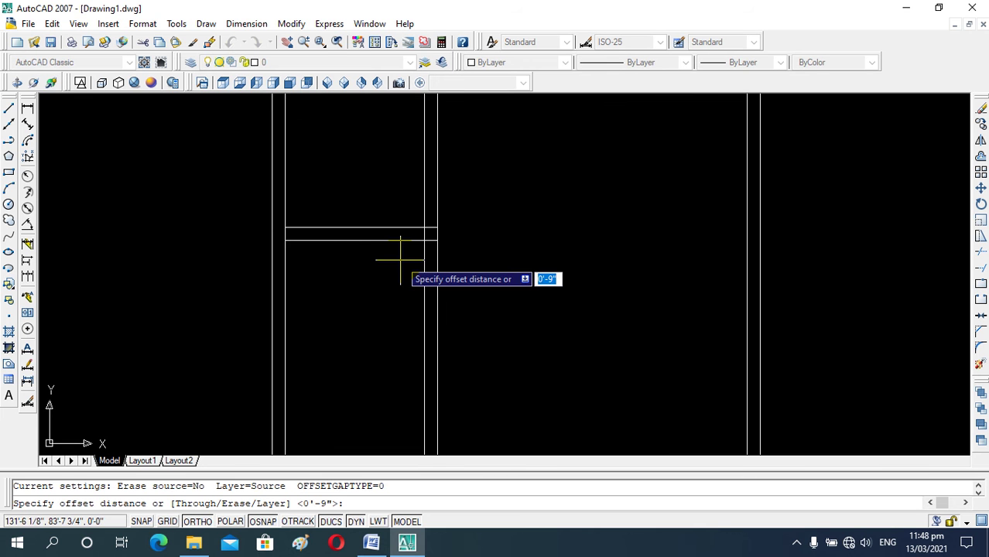
{"action": "type", "text": "'"}
{"action": "key", "text": "Return"}
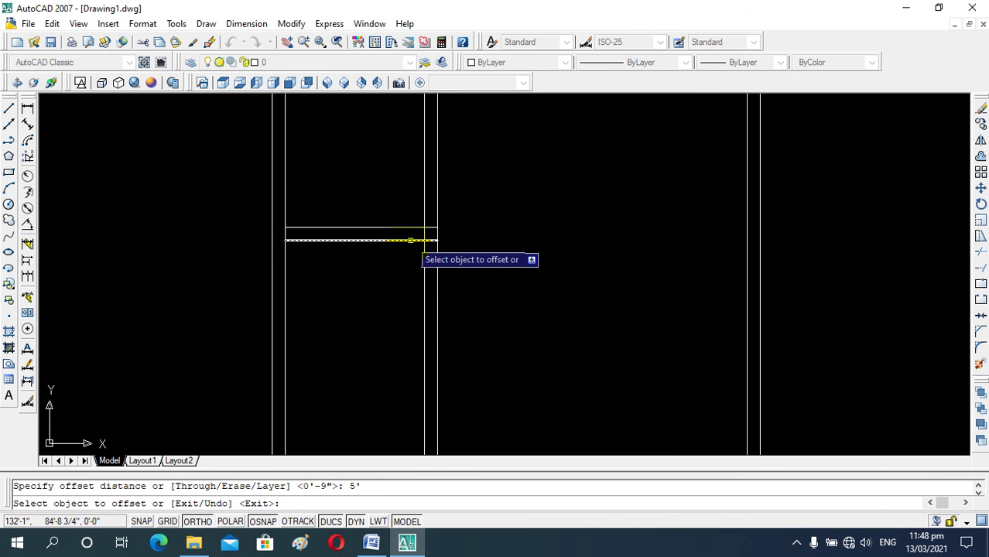
{"action": "left_click", "coordinate": [432, 240]}
{"action": "left_click", "coordinate": [380, 317]}
{"action": "key", "text": "Escape"}
{"action": "key", "text": "Return"}
{"action": "type", "text": "9"}
{"action": "key", "text": "Return"}
{"action": "left_click", "coordinate": [382, 328]}
{"action": "left_click", "coordinate": [370, 363]}
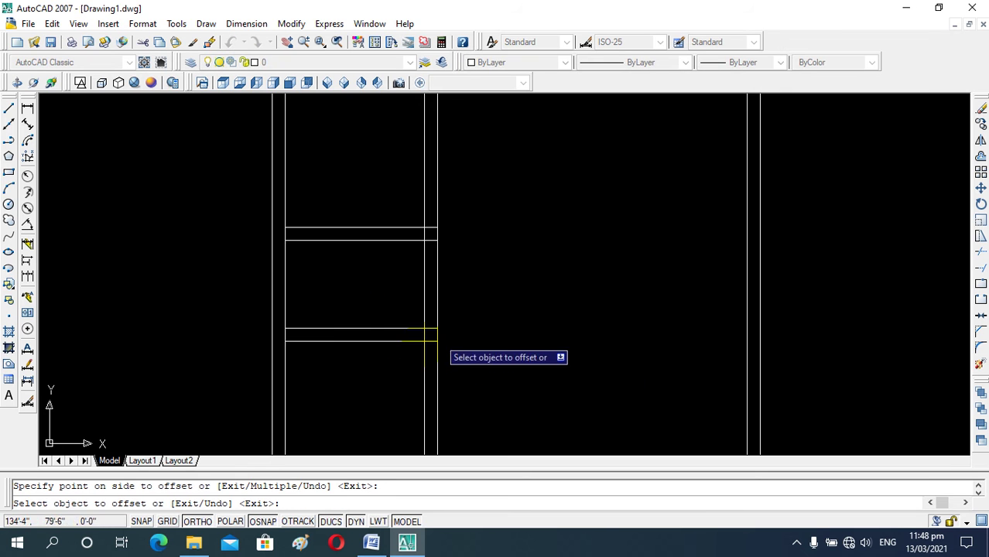
{"action": "key", "text": "Escape"}
Trim away the vertical partition lines below the new partition
{"action": "scroll", "coordinate": [490, 277], "scroll_direction": "down", "scroll_amount": 5}
{"action": "scroll", "coordinate": [474, 317], "scroll_direction": "up", "scroll_amount": 4}
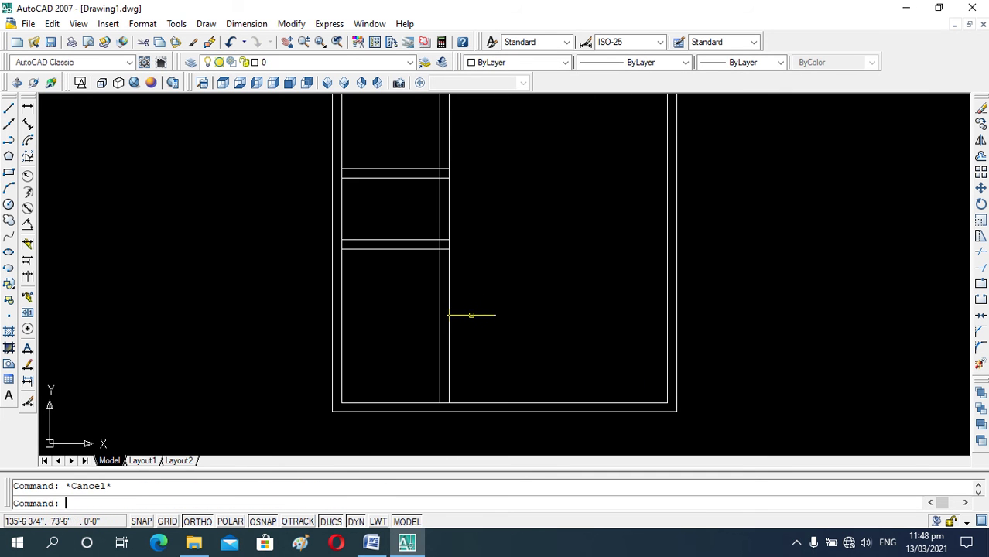
{"action": "type", "text": "t"}
{"action": "key", "text": "Return"}
{"action": "key", "text": "Return"}
{"action": "left_click", "coordinate": [478, 280]}
{"action": "left_click", "coordinate": [404, 339]}
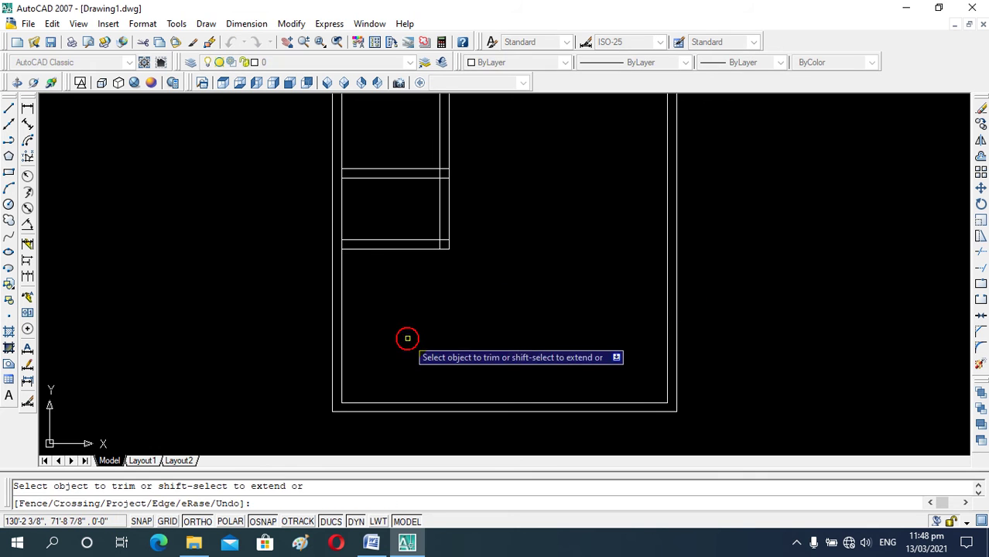
{"action": "key", "text": "Escape"}
Measure 12'-6" from the partition corner down to the bottom wall with DIST
{"action": "type", "text": "d"}
{"action": "key", "text": "Return"}
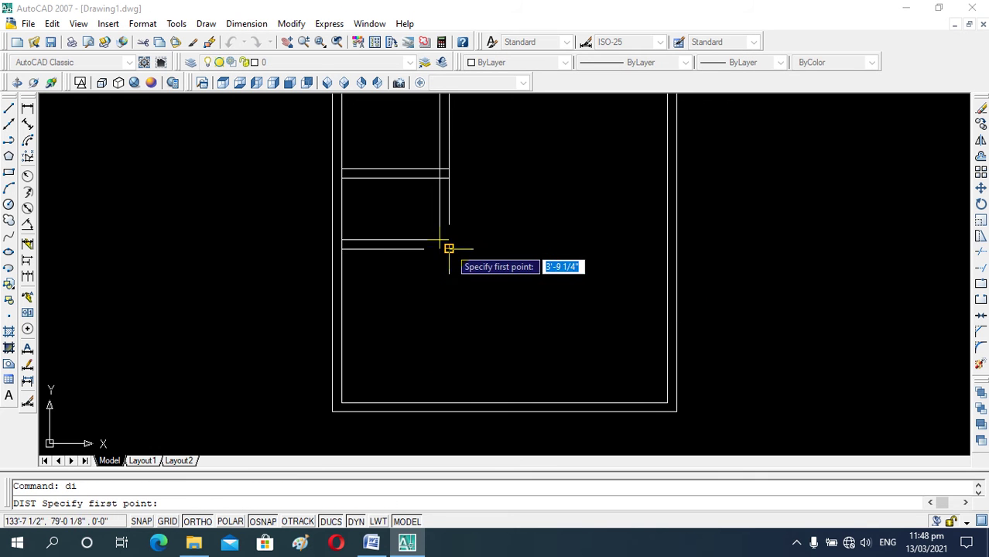
{"action": "left_click", "coordinate": [440, 248]}
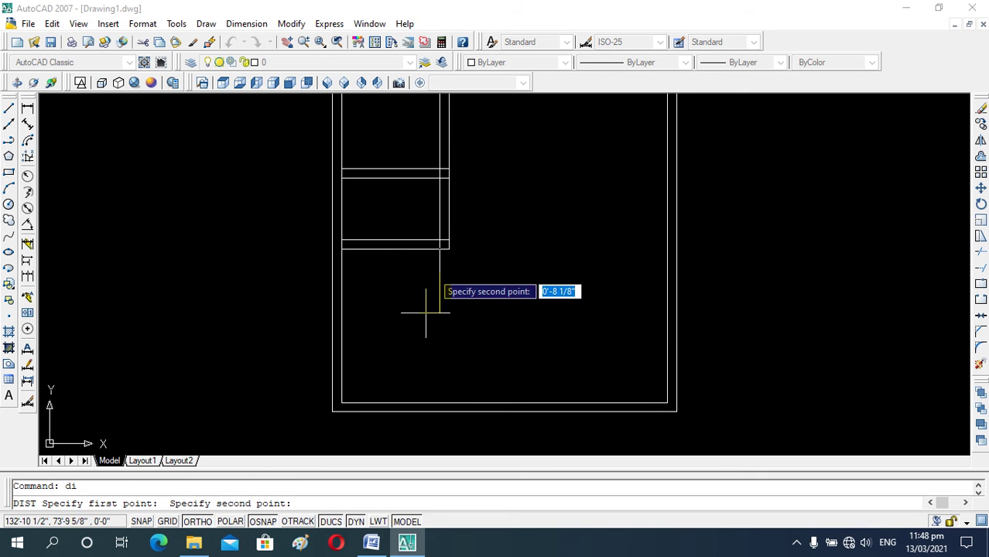
{"action": "left_click", "coordinate": [439, 404]}
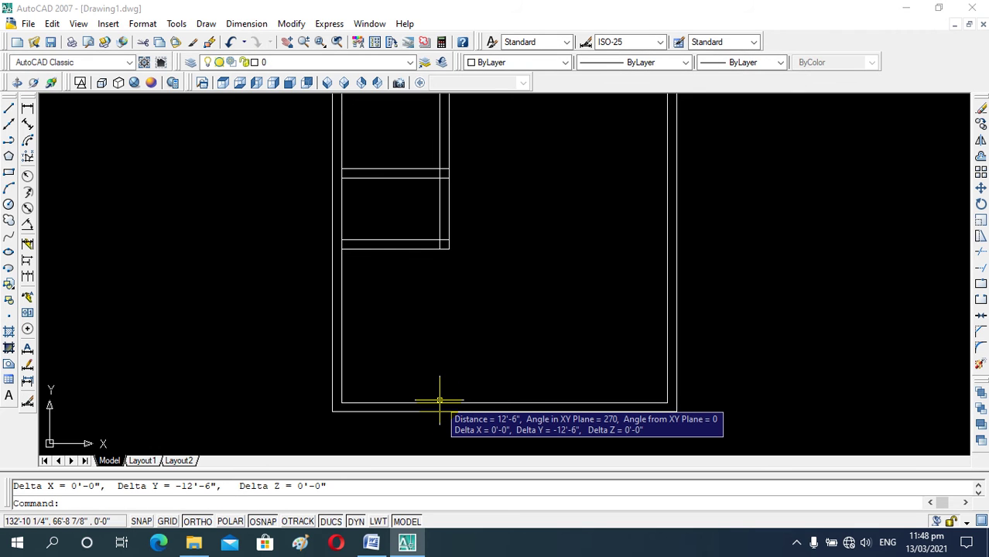
{"action": "key", "text": "Escape"}
{"action": "scroll", "coordinate": [439, 402], "scroll_direction": "down", "scroll_amount": 2}
Extend the partition line ends to the right wall
{"action": "scroll", "coordinate": [443, 276], "scroll_direction": "up", "scroll_amount": 2}
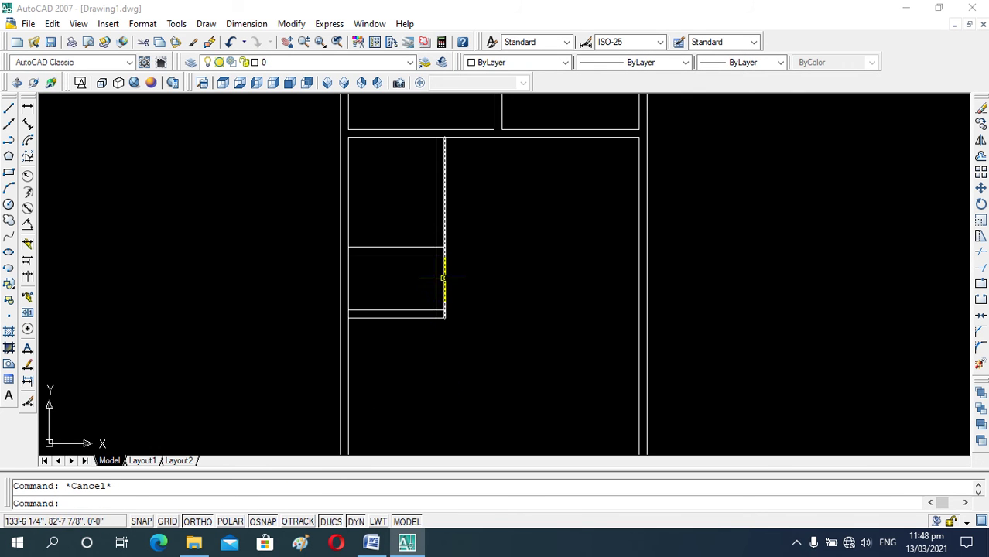
{"action": "type", "text": "ex"}
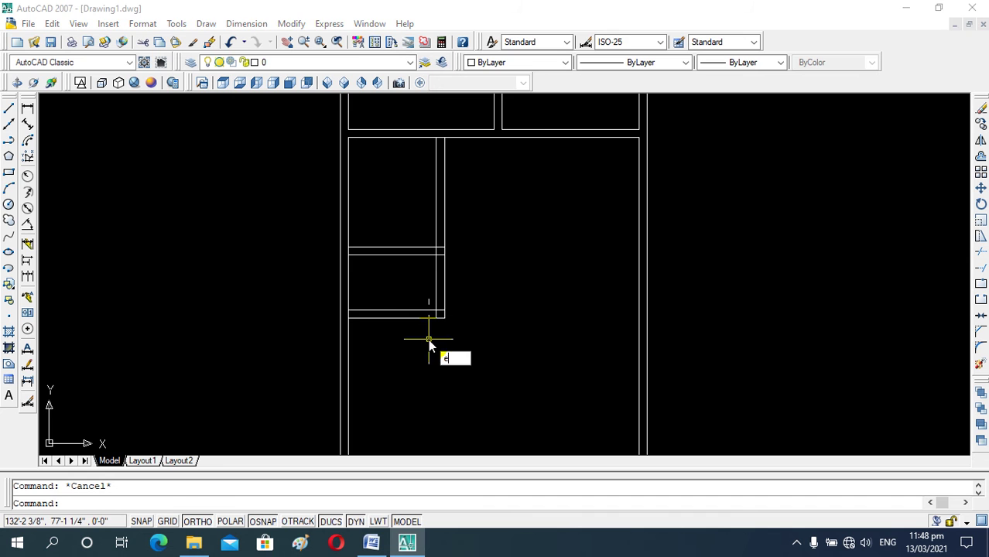
{"action": "key", "text": "Return"}
{"action": "left_click_drag", "start_coordinate": [424, 299], "coordinate": [422, 356]}
{"action": "left_click", "coordinate": [422, 356]}
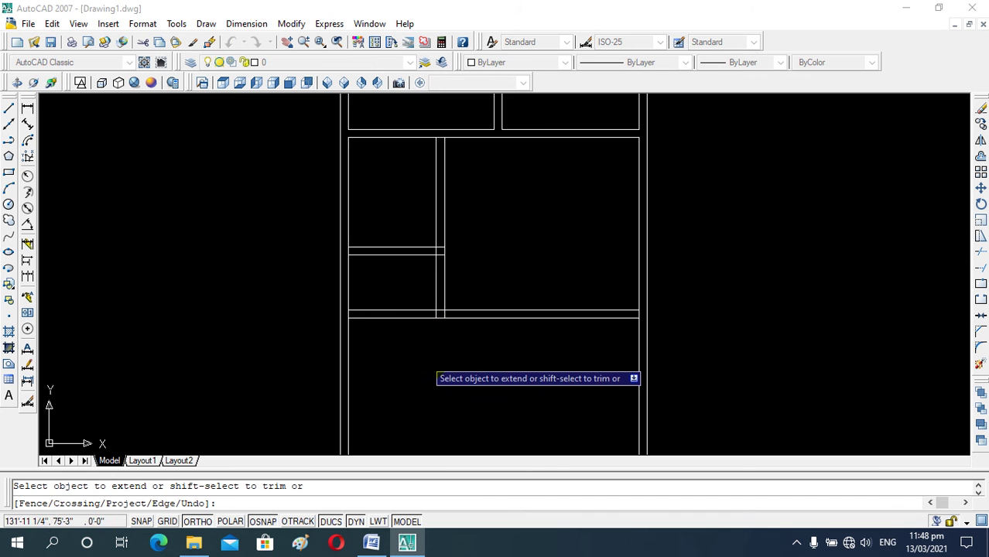
{"action": "key", "text": "Escape"}
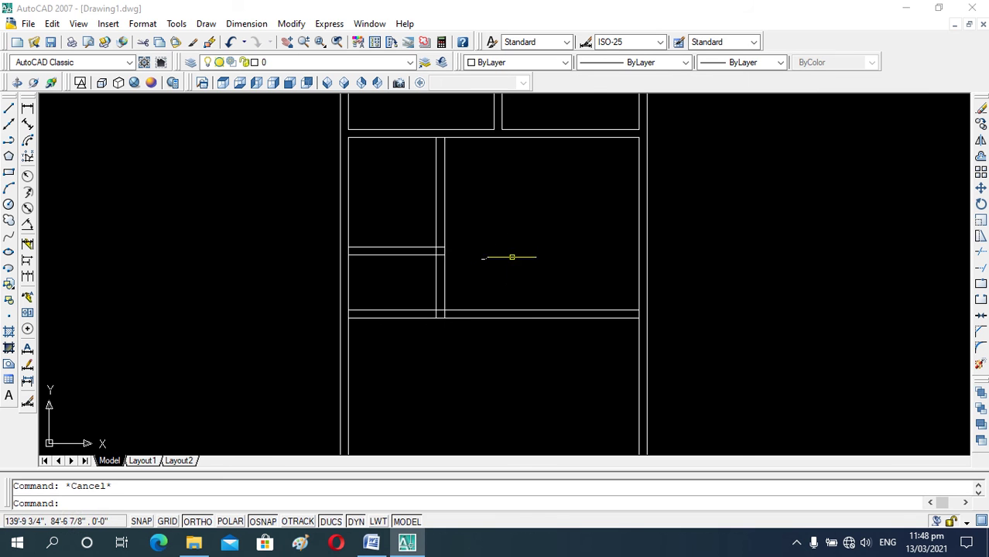
Start TR with all lines as cutting edges at the partition junction
{"action": "scroll", "coordinate": [511, 257], "scroll_direction": "down", "scroll_amount": 2}
{"action": "scroll", "coordinate": [511, 276], "scroll_direction": "up", "scroll_amount": 3}
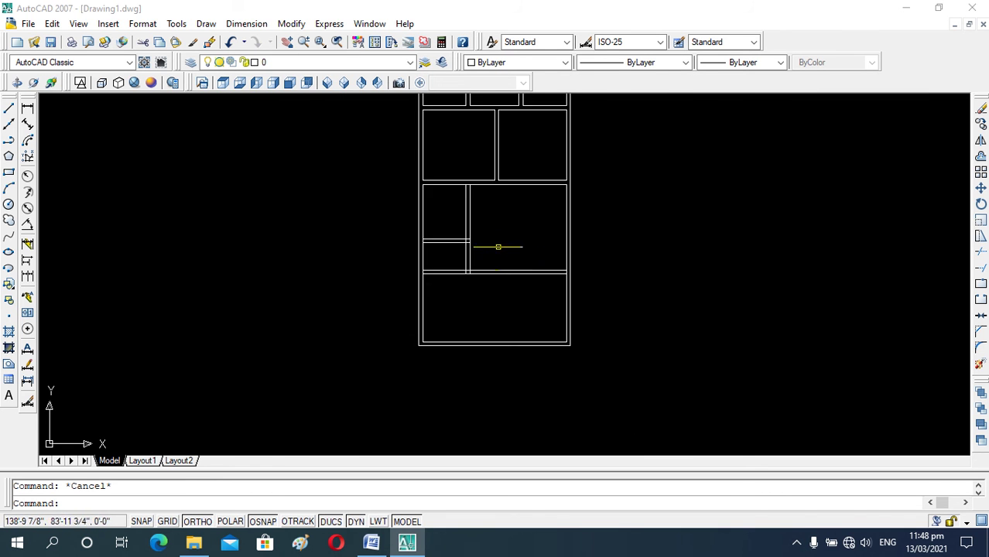
{"action": "scroll", "coordinate": [498, 247], "scroll_direction": "down", "scroll_amount": 2}
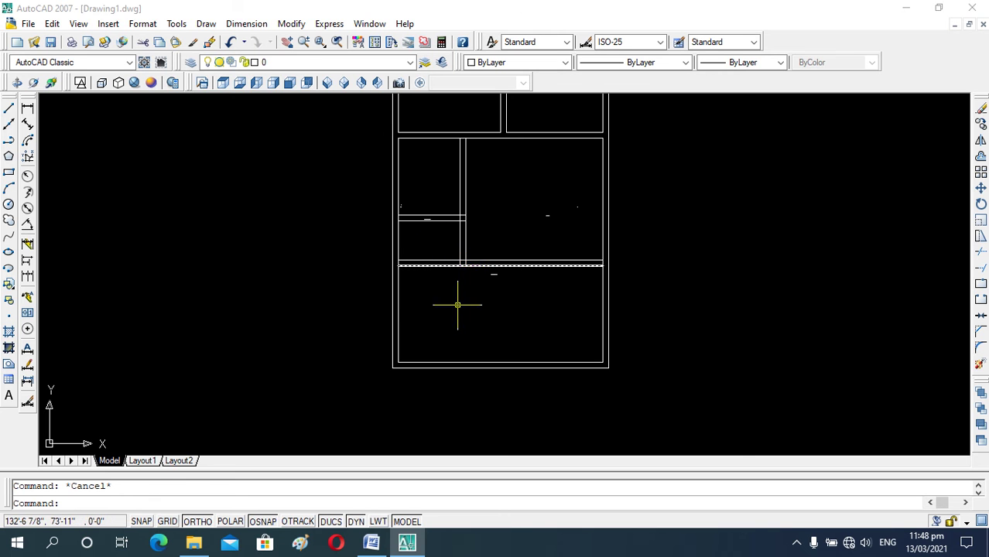
{"action": "scroll", "coordinate": [397, 285], "scroll_direction": "up", "scroll_amount": 2}
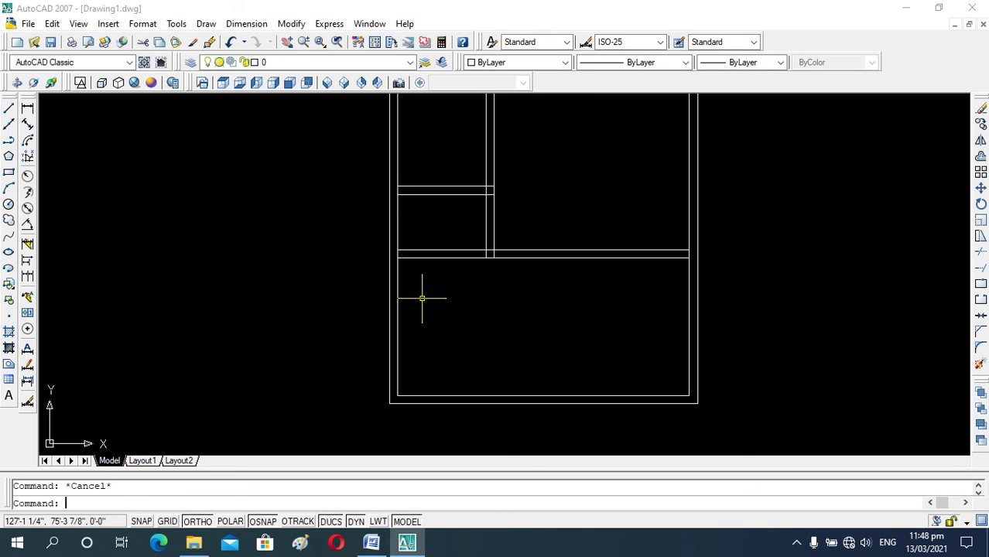
{"action": "type", "text": "tr"}
{"action": "key", "text": "Return"}
{"action": "key", "text": "Return"}
{"action": "scroll", "coordinate": [416, 268], "scroll_direction": "up", "scroll_amount": 4}
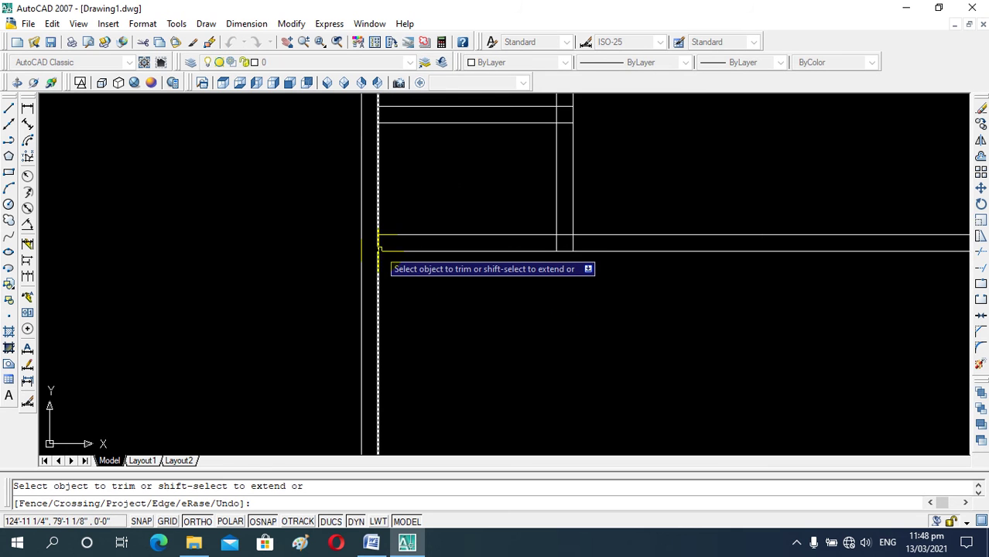
{"action": "scroll", "coordinate": [553, 245], "scroll_direction": "up", "scroll_amount": 3}
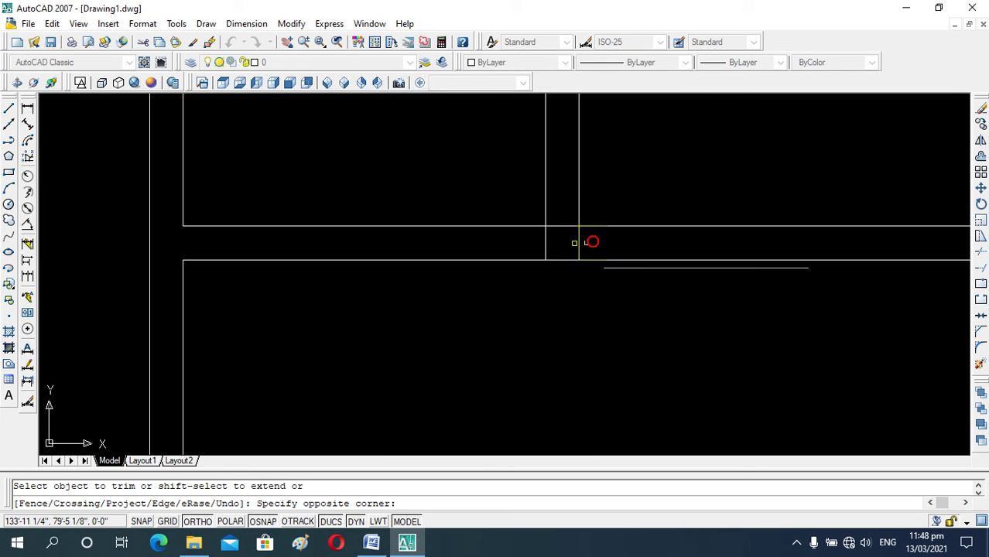
{"action": "scroll", "coordinate": [559, 234], "scroll_direction": "down", "scroll_amount": 3}
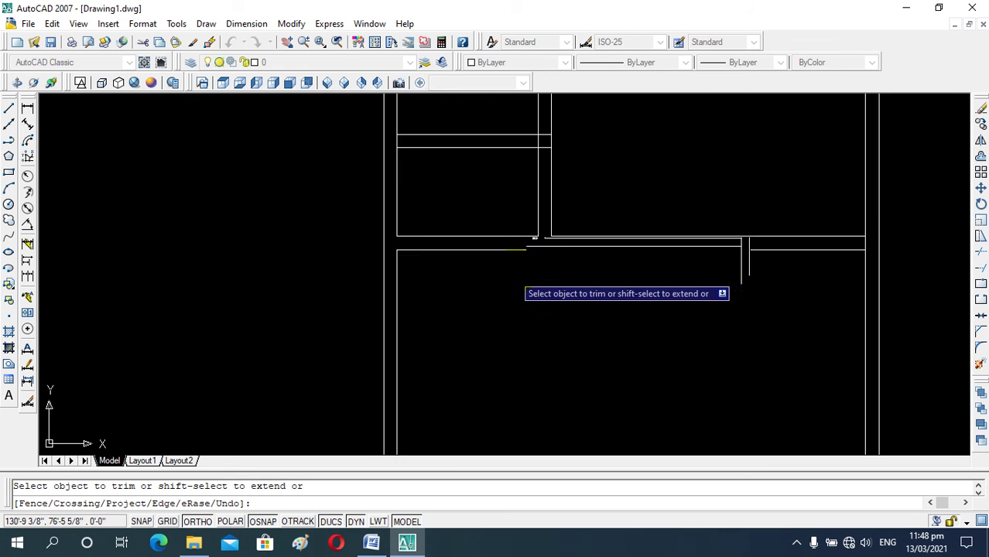
{"action": "scroll", "coordinate": [472, 263], "scroll_direction": "down", "scroll_amount": 4}
{"action": "scroll", "coordinate": [488, 281], "scroll_direction": "down", "scroll_amount": 3}
Offset the bottom room's left wall line 1 unit into the room to start the partition
{"action": "scroll", "coordinate": [494, 259], "scroll_direction": "up", "scroll_amount": 4}
{"action": "scroll", "coordinate": [495, 251], "scroll_direction": "up", "scroll_amount": 3}
{"action": "key", "text": "Escape"}
{"action": "type", "text": "o"}
{"action": "key", "text": "Return"}
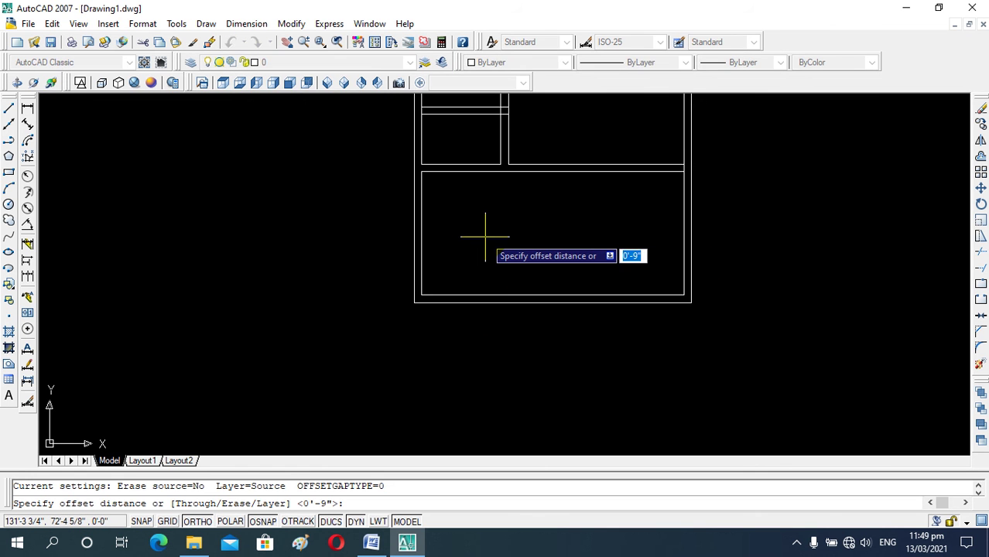
{"action": "type", "text": "13"}
{"action": "key", "text": "Return"}
{"action": "left_click", "coordinate": [422, 243]}
{"action": "left_click", "coordinate": [560, 249]}
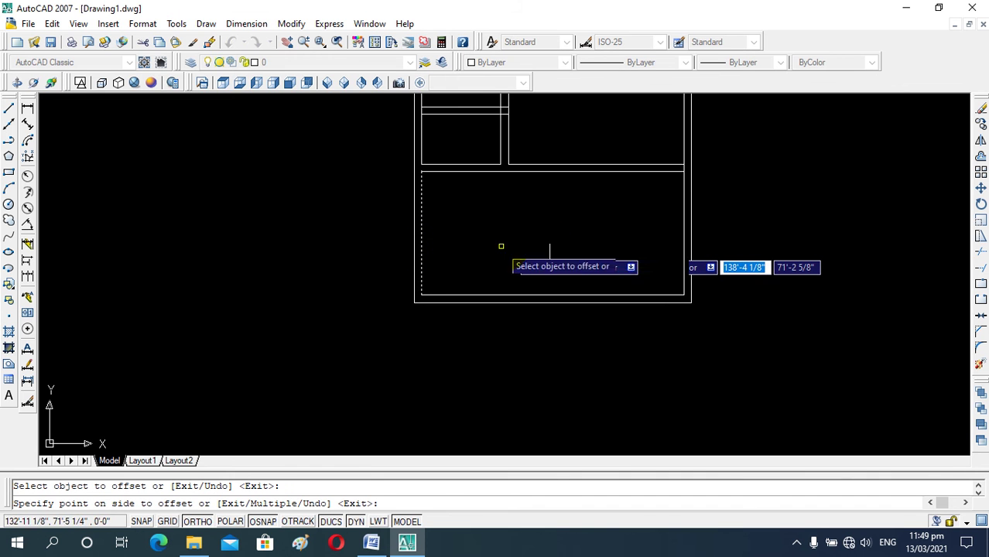
{"action": "key", "text": "Escape"}
Offset the new partition line again by 1 to give it double-line thickness
{"action": "scroll", "coordinate": [568, 236], "scroll_direction": "up", "scroll_amount": 3}
{"action": "scroll", "coordinate": [548, 278], "scroll_direction": "down", "scroll_amount": 2}
{"action": "key", "text": "Escape"}
{"action": "scroll", "coordinate": [558, 203], "scroll_direction": "up", "scroll_amount": 2}
{"action": "key", "text": "Return"}
{"action": "key", "text": "Return"}
{"action": "left_click", "coordinate": [542, 210]}
{"action": "left_click", "coordinate": [588, 240]}
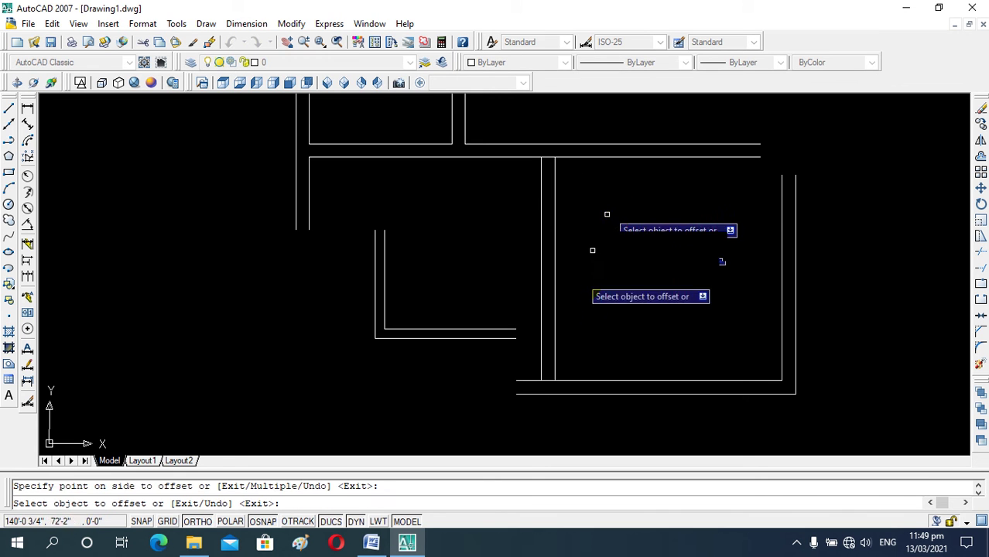
{"action": "key", "text": "Escape"}
Measure with DI the 12'-9" distance from the partition to the right wall corner
{"action": "scroll", "coordinate": [579, 282], "scroll_direction": "down", "scroll_amount": 2}
{"action": "scroll", "coordinate": [579, 283], "scroll_direction": "down", "scroll_amount": 2}
{"action": "scroll", "coordinate": [582, 255], "scroll_direction": "down", "scroll_amount": 1}
{"action": "type", "text": "di"}
{"action": "key", "text": "Return"}
{"action": "scroll", "coordinate": [585, 266], "scroll_direction": "up", "scroll_amount": 3}
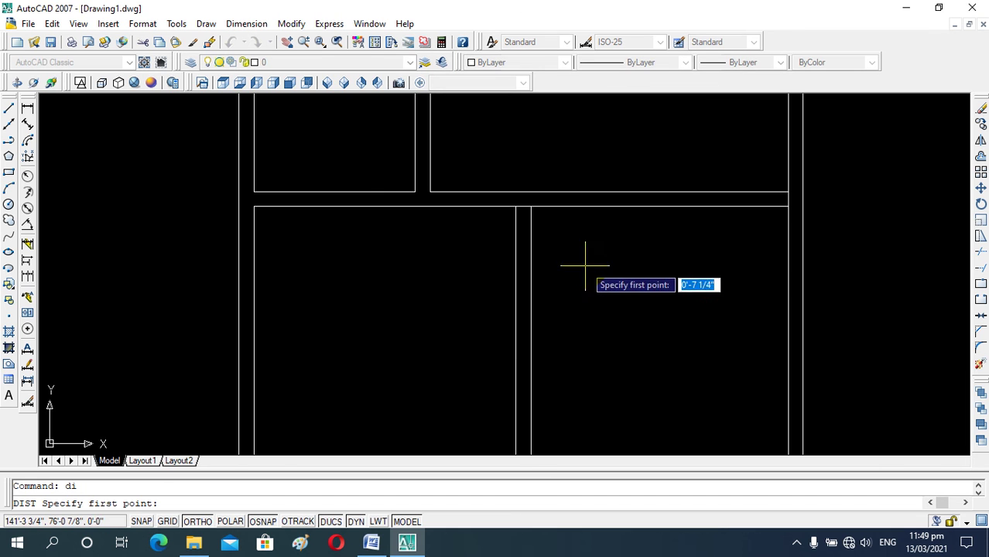
{"action": "left_click", "coordinate": [531, 206]}
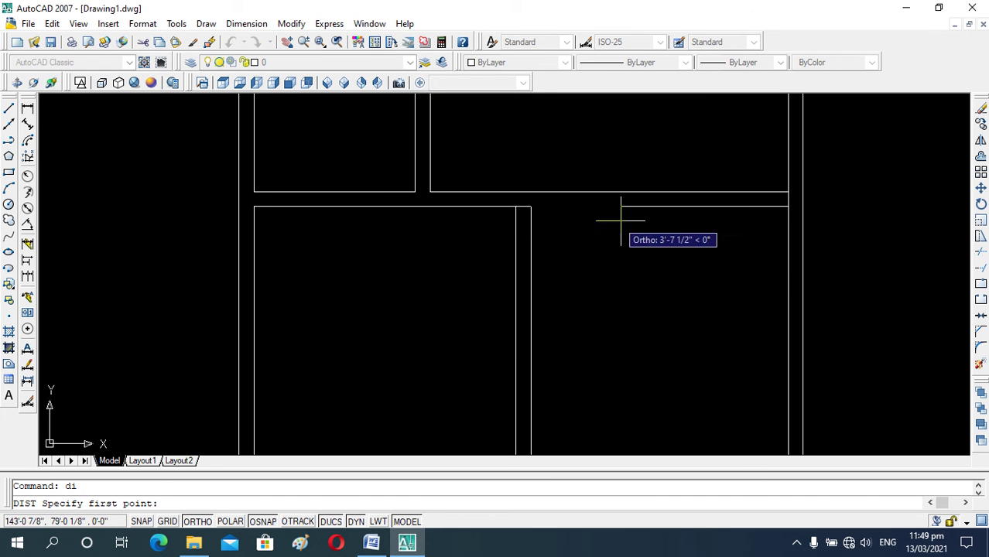
{"action": "left_click", "coordinate": [787, 207]}
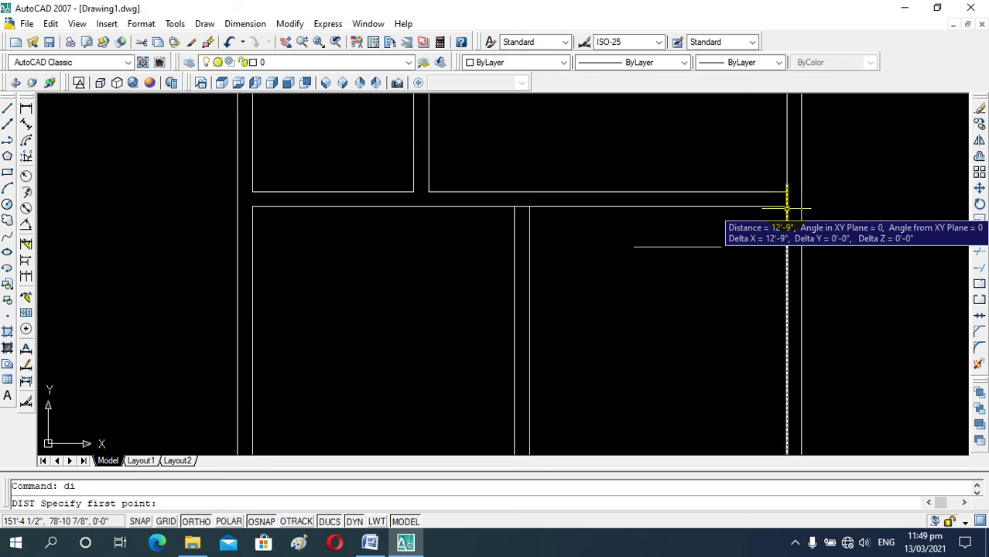
{"action": "key", "text": "Escape"}
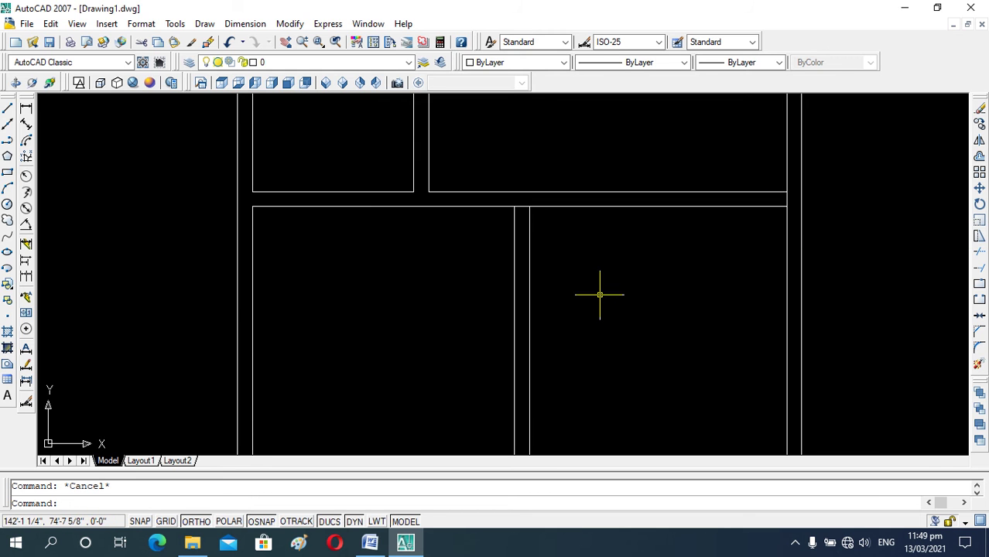
{"action": "scroll", "coordinate": [600, 295], "scroll_direction": "down", "scroll_amount": 4}
{"action": "scroll", "coordinate": [620, 325], "scroll_direction": "down", "scroll_amount": 1}
{"action": "scroll", "coordinate": [635, 314], "scroll_direction": "up", "scroll_amount": 2}
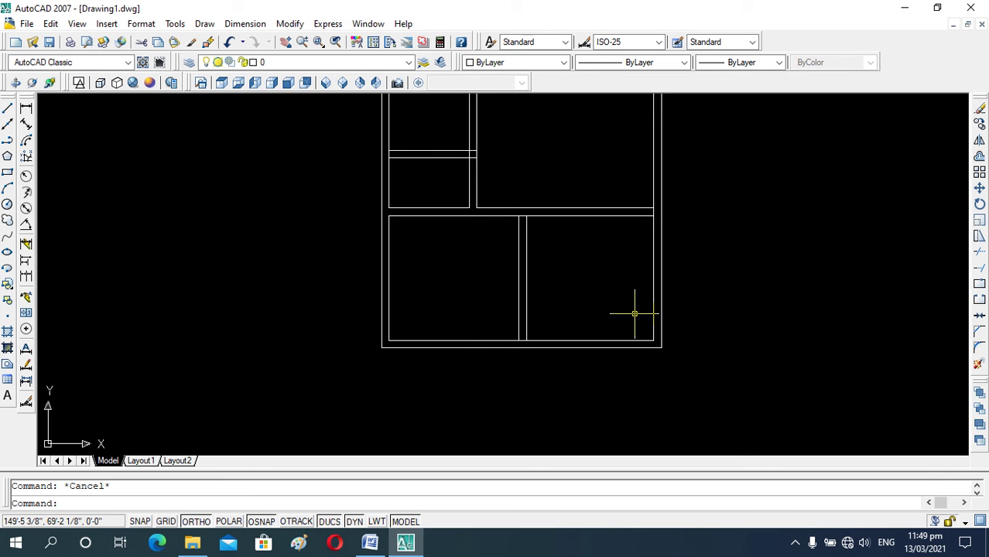
{"action": "scroll", "coordinate": [608, 305], "scroll_direction": "down", "scroll_amount": 1}
{"action": "scroll", "coordinate": [591, 227], "scroll_direction": "up", "scroll_amount": 1}
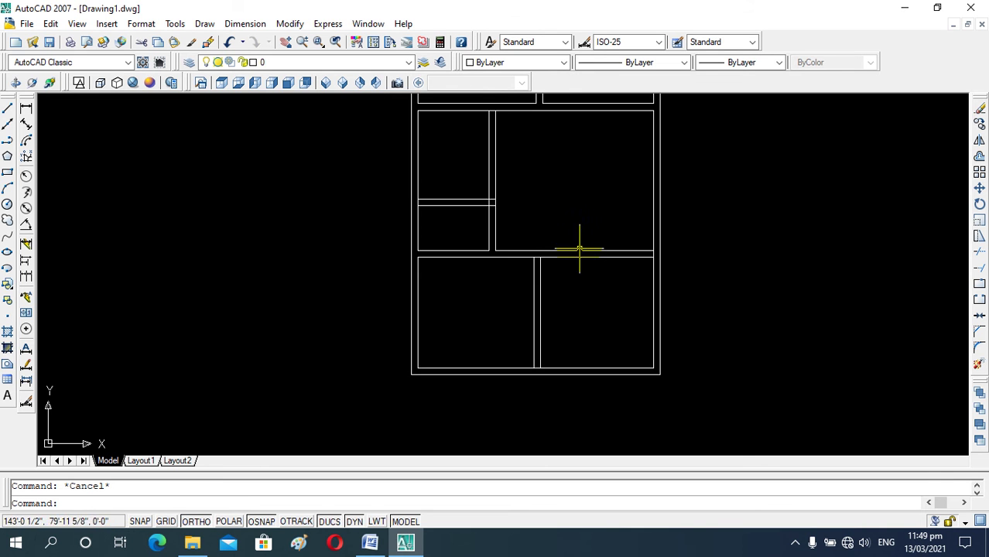
{"action": "scroll", "coordinate": [572, 262], "scroll_direction": "up", "scroll_amount": 1}
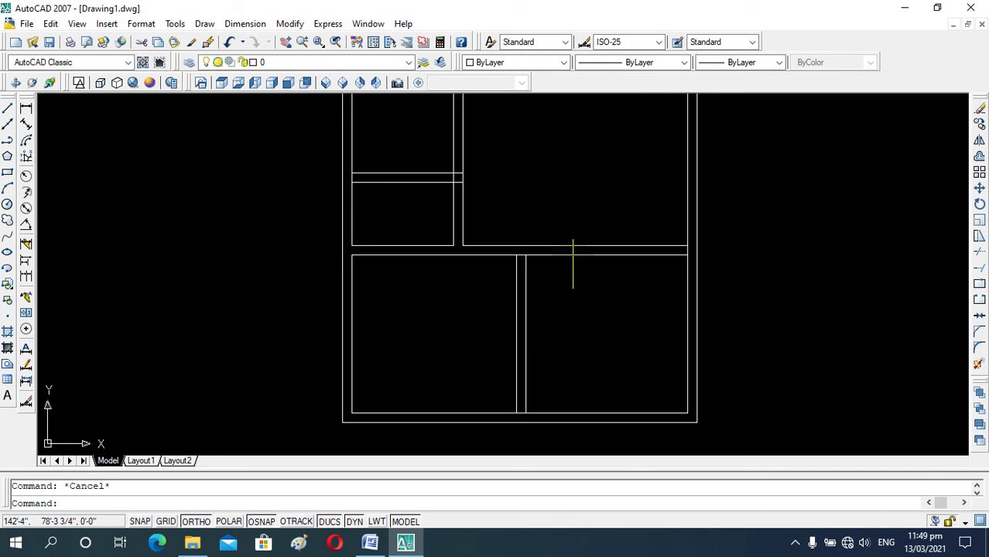
{"action": "scroll", "coordinate": [569, 297], "scroll_direction": "down", "scroll_amount": 4}
{"action": "scroll", "coordinate": [569, 243], "scroll_direction": "up", "scroll_amount": 1}
{"action": "scroll", "coordinate": [569, 249], "scroll_direction": "down", "scroll_amount": 1}
{"action": "scroll", "coordinate": [544, 223], "scroll_direction": "up", "scroll_amount": 2}
{"action": "scroll", "coordinate": [503, 278], "scroll_direction": "up", "scroll_amount": 1}
{"action": "scroll", "coordinate": [494, 294], "scroll_direction": "up", "scroll_amount": 1}
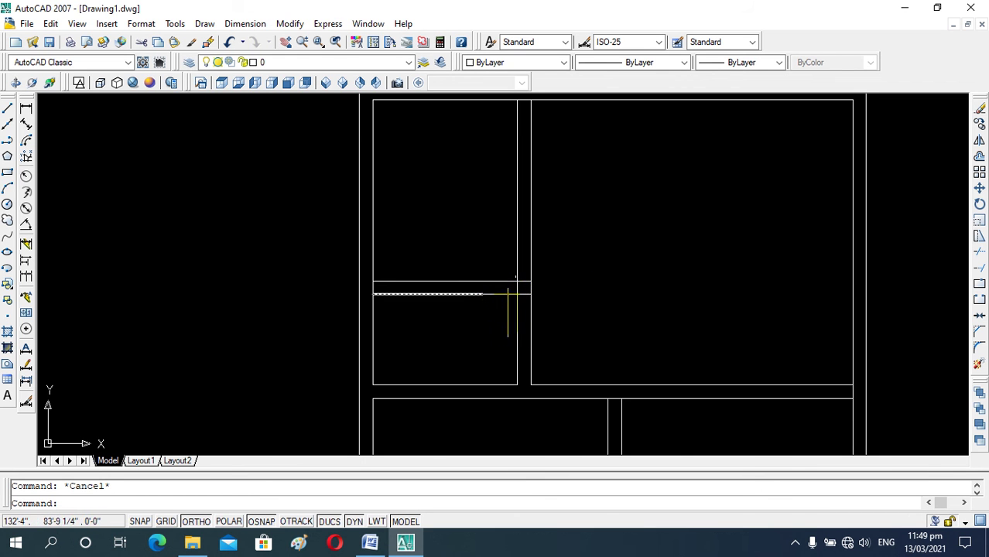
{"action": "scroll", "coordinate": [508, 312], "scroll_direction": "down", "scroll_amount": 1}
Trim both wall lines crossing between the new partition's lines, using all lines as cutting edges
{"action": "scroll", "coordinate": [557, 279], "scroll_direction": "down", "scroll_amount": 3}
{"action": "type", "text": "tr"}
{"action": "key", "text": "Return"}
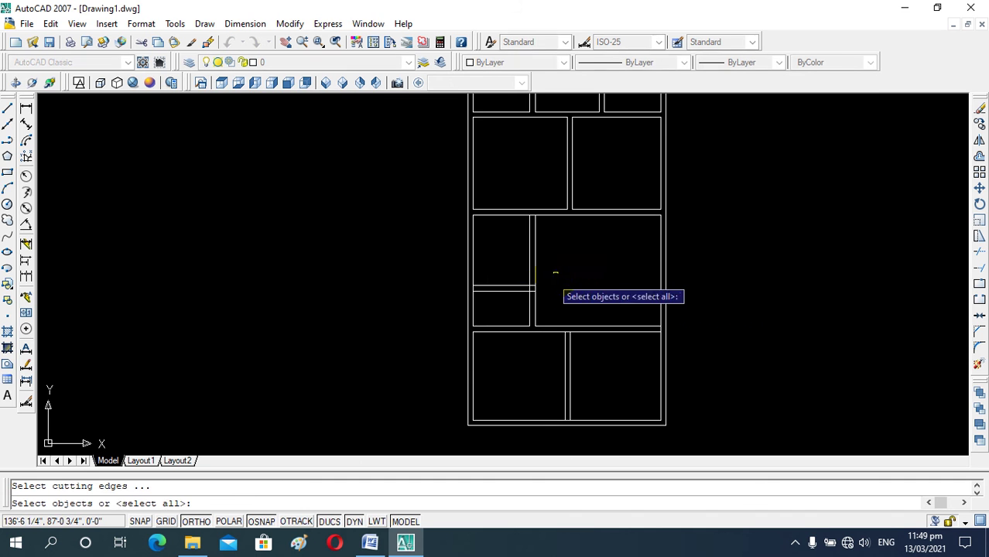
{"action": "key", "text": "Return"}
{"action": "scroll", "coordinate": [553, 275], "scroll_direction": "up", "scroll_amount": 2}
{"action": "scroll", "coordinate": [543, 296], "scroll_direction": "up", "scroll_amount": 1}
{"action": "left_click", "coordinate": [519, 239]}
{"action": "left_click", "coordinate": [508, 288]}
{"action": "left_click", "coordinate": [515, 221]}
{"action": "left_click", "coordinate": [510, 244]}
Trim the overlapping lines at the remaining partition junction so it joins the walls cleanly
{"action": "scroll", "coordinate": [542, 242], "scroll_direction": "down", "scroll_amount": 3}
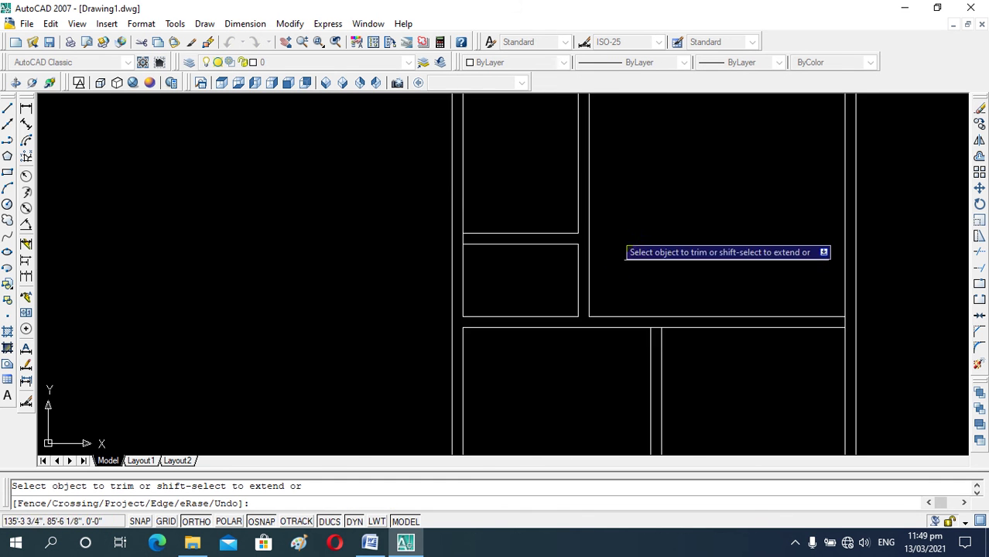
{"action": "scroll", "coordinate": [619, 247], "scroll_direction": "up", "scroll_amount": 3}
{"action": "left_click", "coordinate": [474, 230]}
{"action": "left_click", "coordinate": [469, 221]}
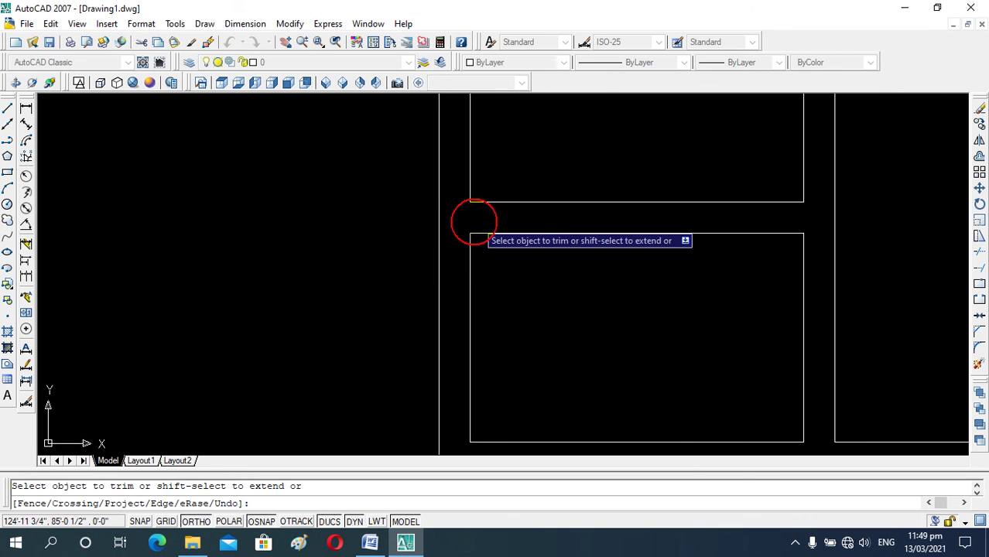
{"action": "scroll", "coordinate": [480, 221], "scroll_direction": "down", "scroll_amount": 2}
{"action": "scroll", "coordinate": [629, 321], "scroll_direction": "down", "scroll_amount": 2}
{"action": "scroll", "coordinate": [673, 316], "scroll_direction": "up", "scroll_amount": 4}
{"action": "scroll", "coordinate": [680, 325], "scroll_direction": "down", "scroll_amount": 2}
{"action": "scroll", "coordinate": [676, 311], "scroll_direction": "down", "scroll_amount": 2}
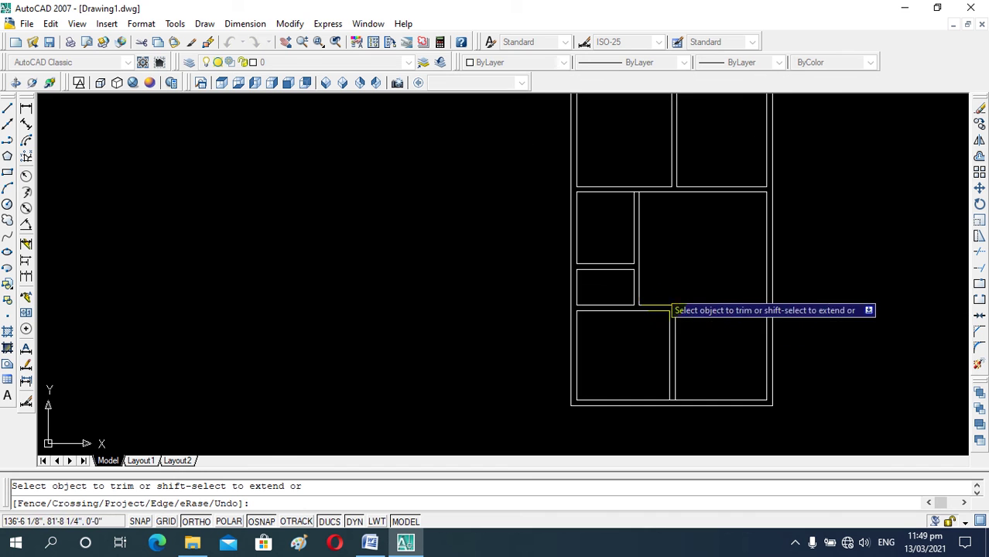
{"action": "scroll", "coordinate": [660, 372], "scroll_direction": "up", "scroll_amount": 4}
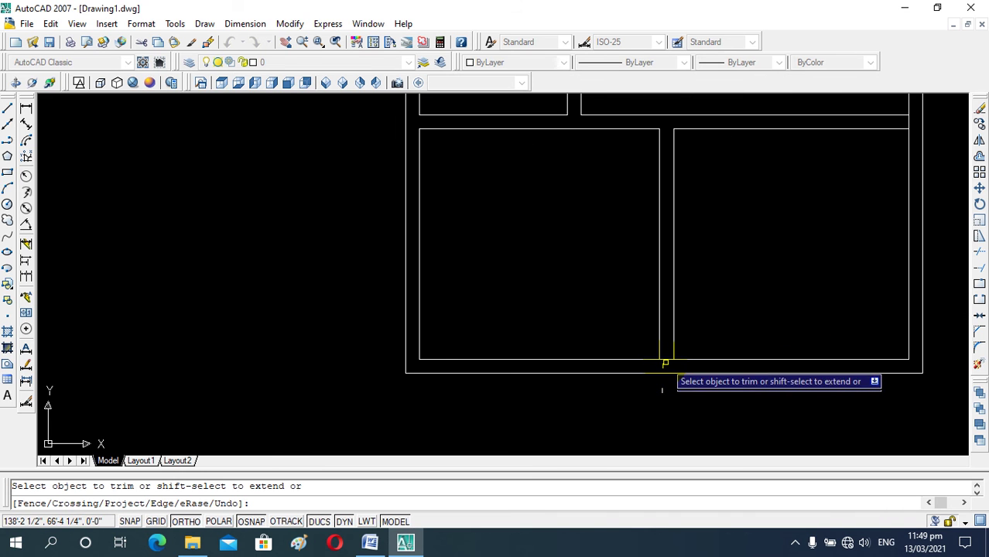
{"action": "scroll", "coordinate": [657, 384], "scroll_direction": "down", "scroll_amount": 4}
{"action": "scroll", "coordinate": [639, 232], "scroll_direction": "down", "scroll_amount": 2}
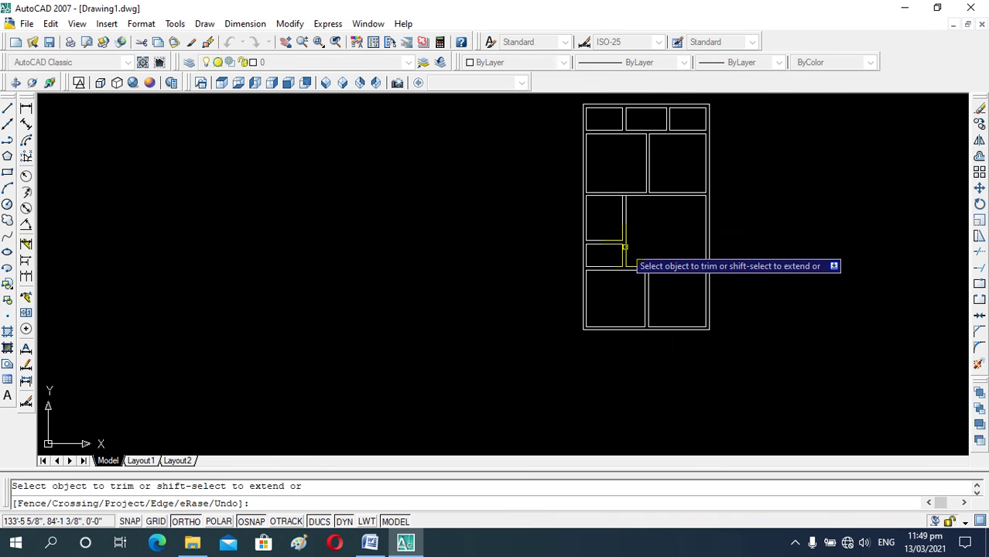
{"action": "scroll", "coordinate": [627, 217], "scroll_direction": "up", "scroll_amount": 3}
{"action": "scroll", "coordinate": [619, 213], "scroll_direction": "up", "scroll_amount": 2}
{"action": "scroll", "coordinate": [620, 225], "scroll_direction": "down", "scroll_amount": 2}
{"action": "scroll", "coordinate": [631, 239], "scroll_direction": "down", "scroll_amount": 2}
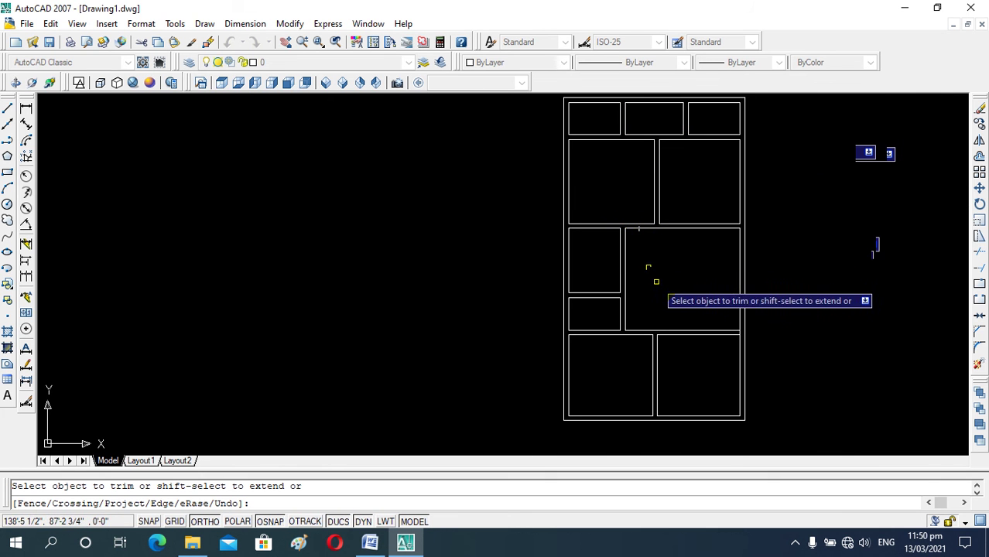
{"action": "key", "text": "Escape"}
{"action": "scroll", "coordinate": [600, 271], "scroll_direction": "down", "scroll_amount": 2}
{"action": "scroll", "coordinate": [634, 210], "scroll_direction": "up", "scroll_amount": 2}
{"action": "scroll", "coordinate": [619, 236], "scroll_direction": "up", "scroll_amount": 2}
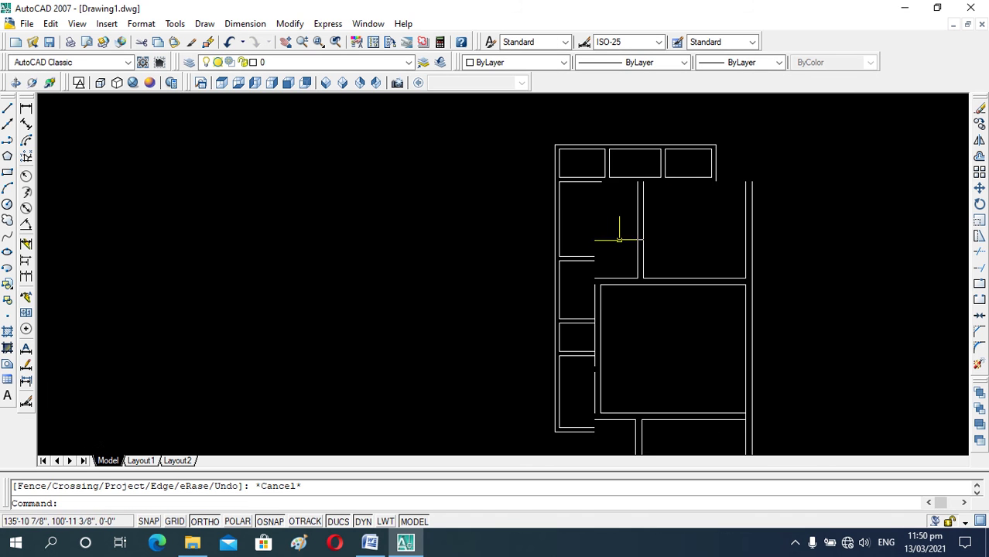
{"action": "scroll", "coordinate": [645, 269], "scroll_direction": "down", "scroll_amount": 4}
{"action": "scroll", "coordinate": [647, 277], "scroll_direction": "up", "scroll_amount": 1}
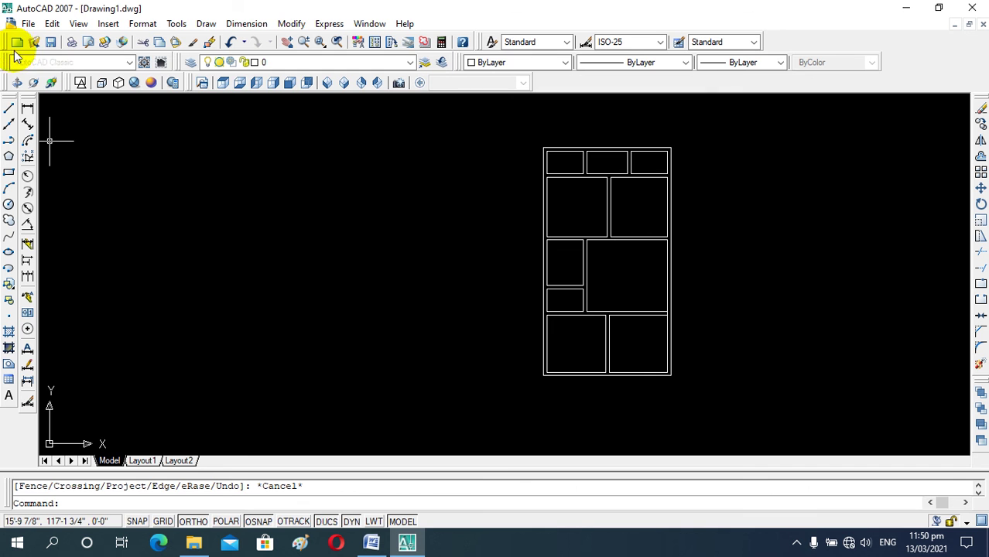
Save the drawing as '2d plan' in the YOU TUBE folder on drive D:
{"action": "left_click", "coordinate": [28, 24]}
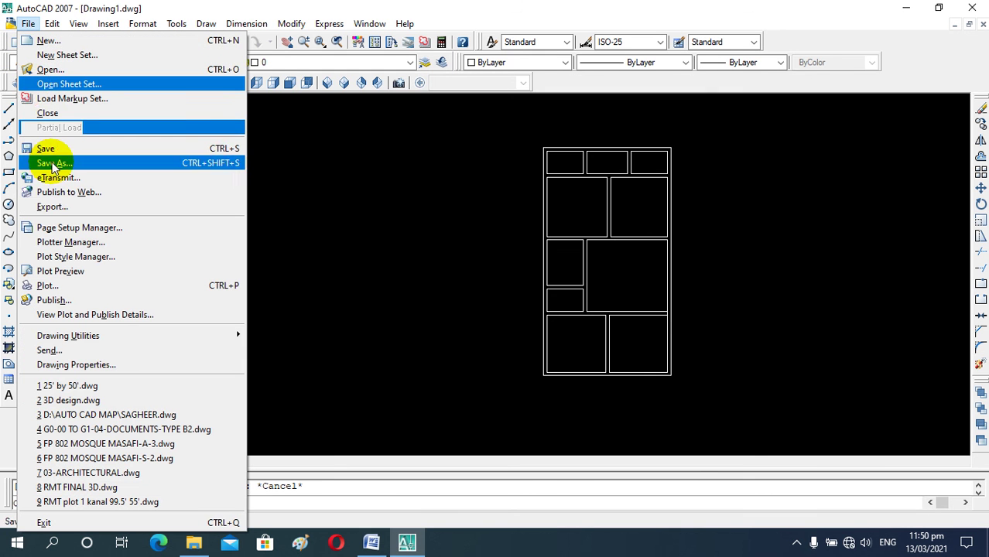
{"action": "left_click", "coordinate": [65, 164]}
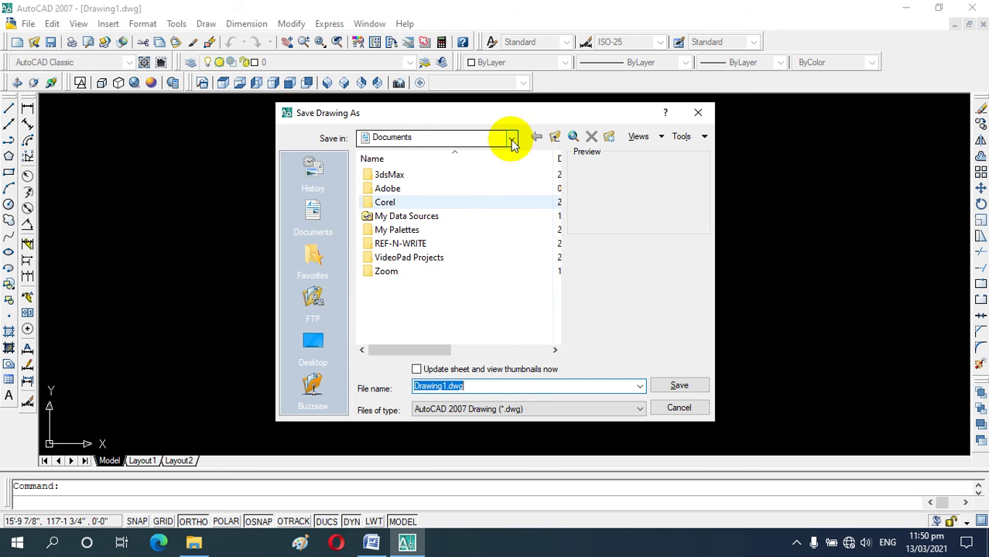
{"action": "left_click", "coordinate": [511, 139]}
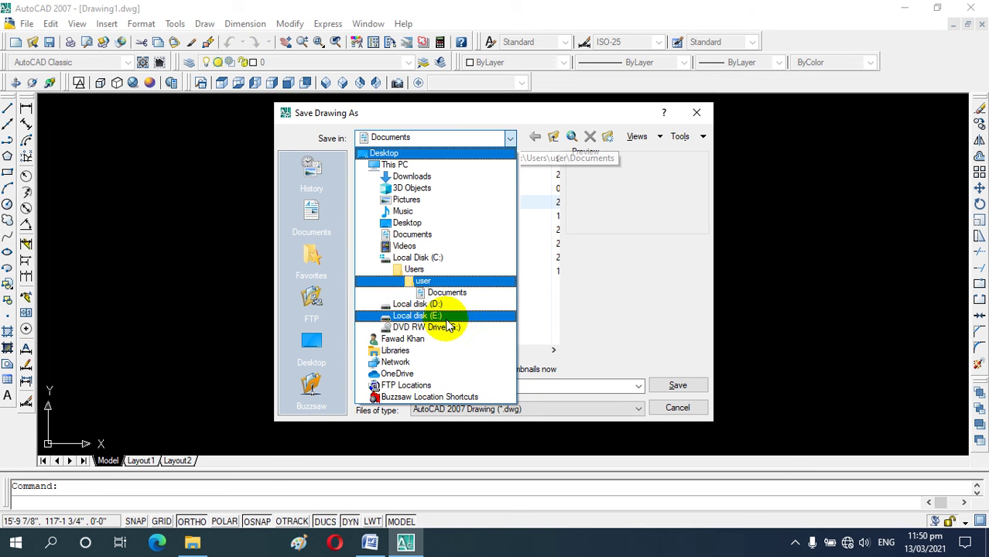
{"action": "left_click", "coordinate": [422, 304]}
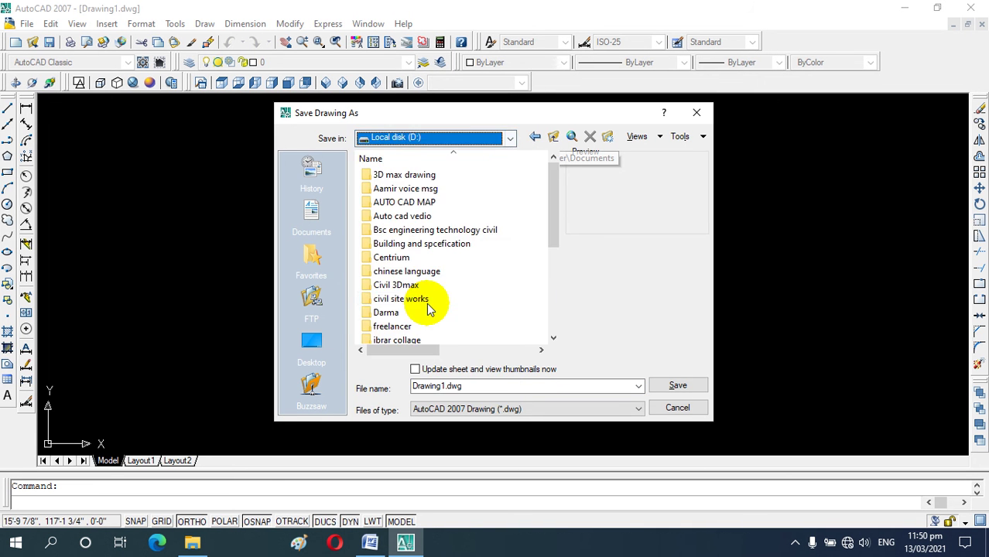
{"action": "left_click", "coordinate": [415, 275]}
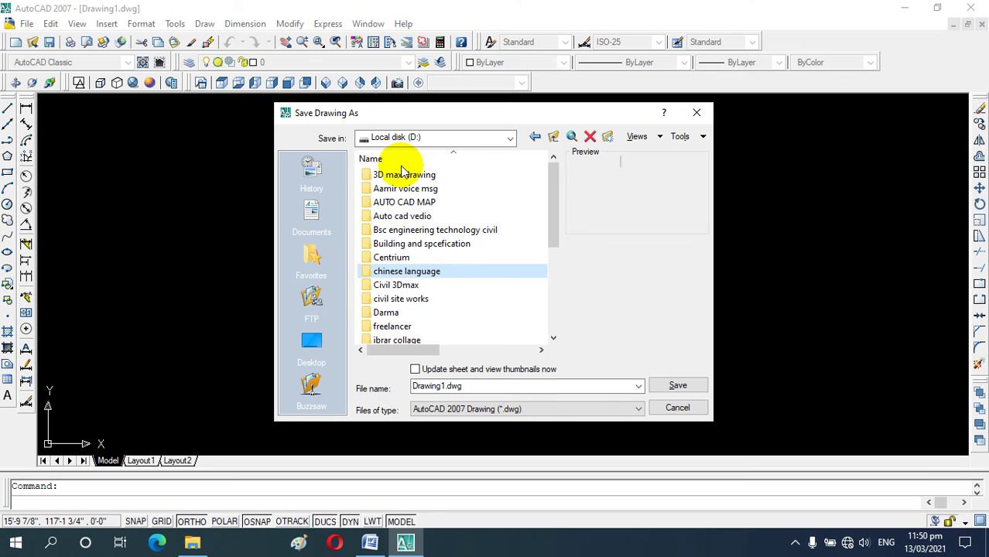
{"action": "left_click", "coordinate": [404, 190]}
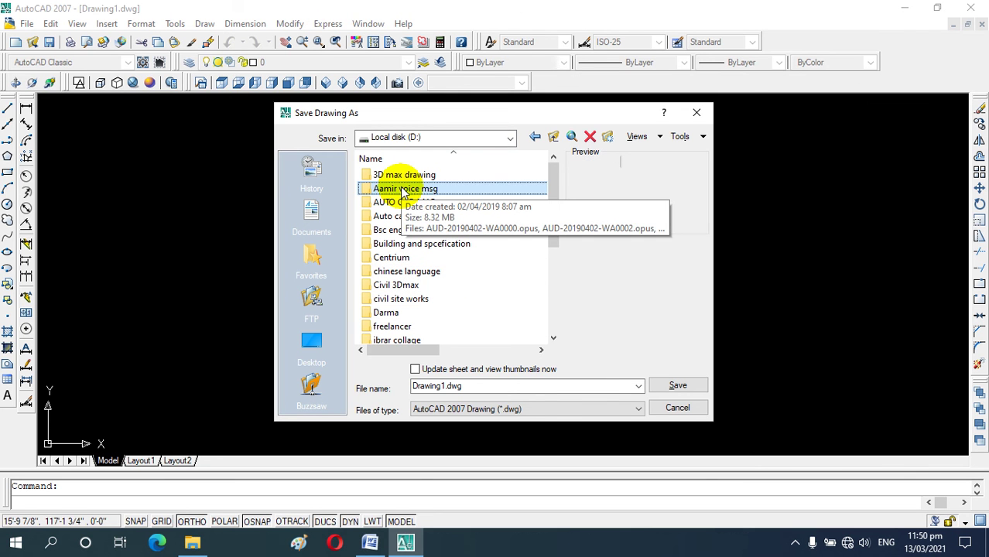
{"action": "left_click", "coordinate": [403, 202]}
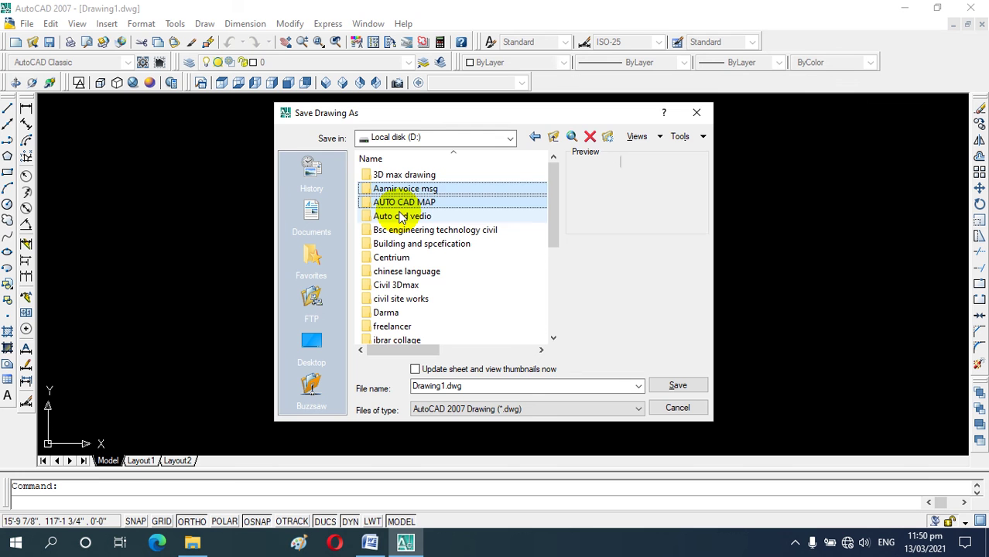
{"action": "scroll", "coordinate": [399, 243], "scroll_direction": "down", "scroll_amount": 2}
{"action": "scroll", "coordinate": [403, 247], "scroll_direction": "down", "scroll_amount": 2}
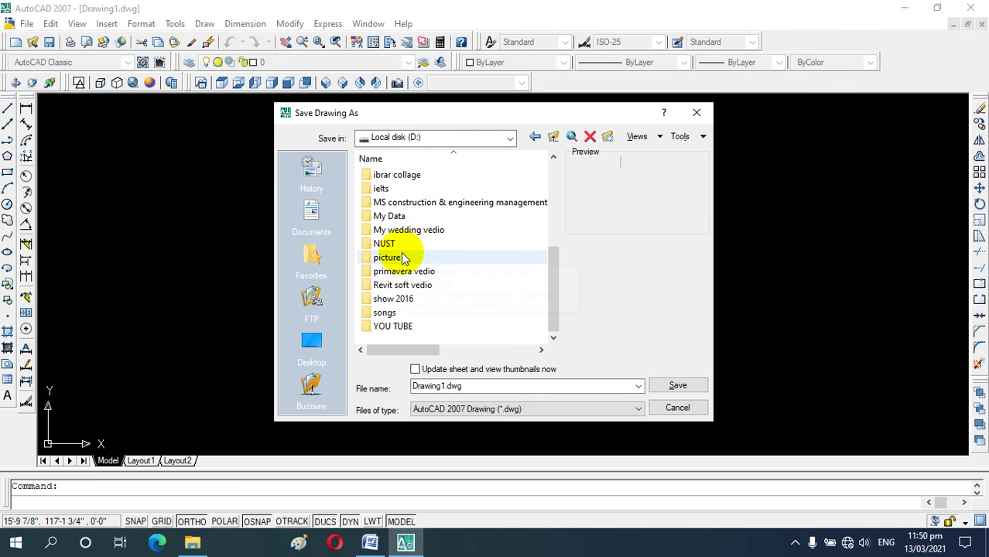
{"action": "double_click", "coordinate": [395, 327]}
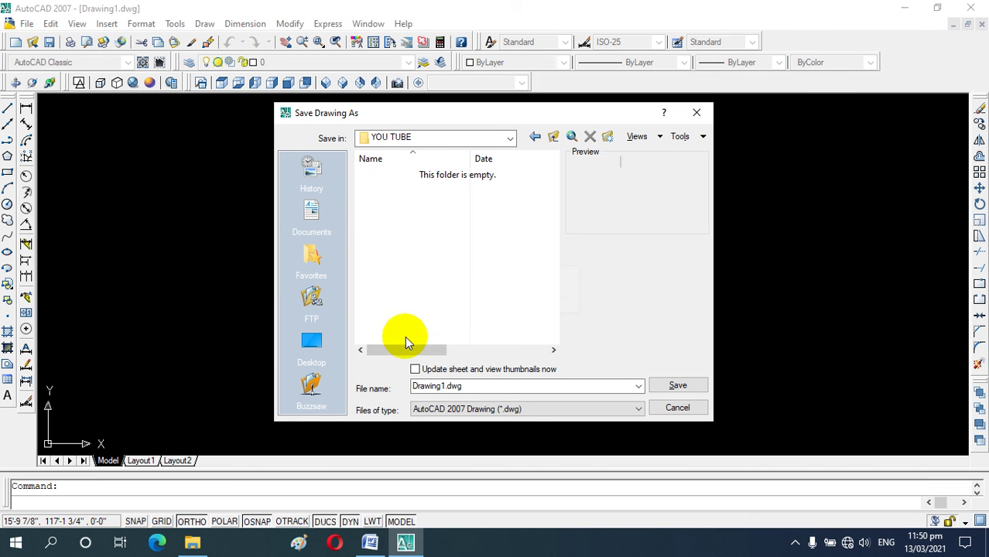
{"action": "double_click", "coordinate": [453, 387]}
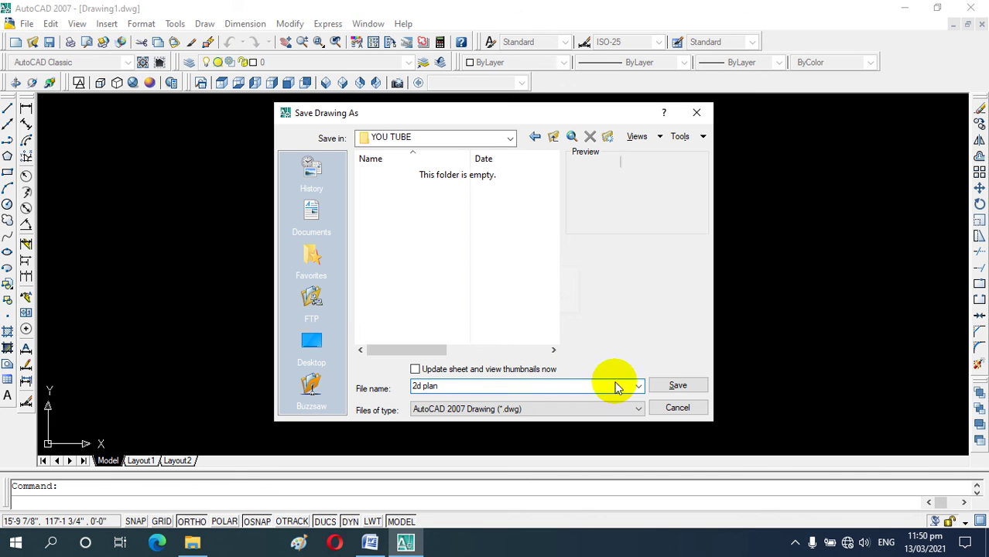
{"action": "left_click", "coordinate": [676, 387]}
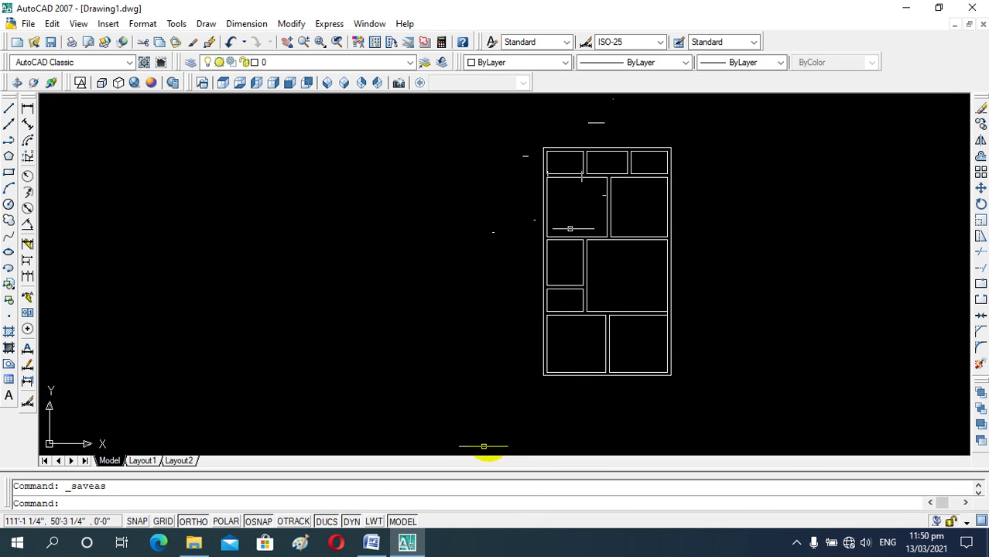
{"action": "left_click", "coordinate": [795, 543]}
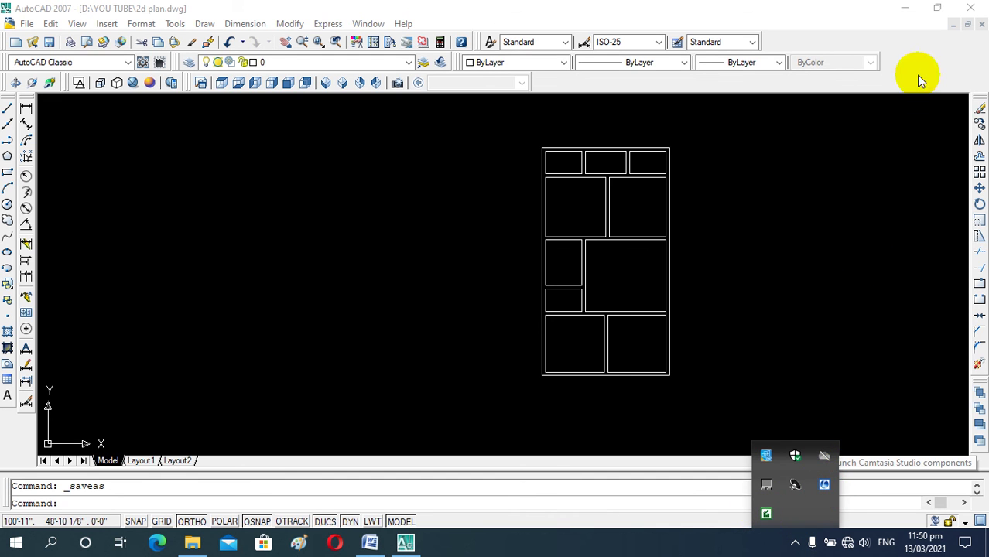
{"action": "left_click", "coordinate": [907, 13]}
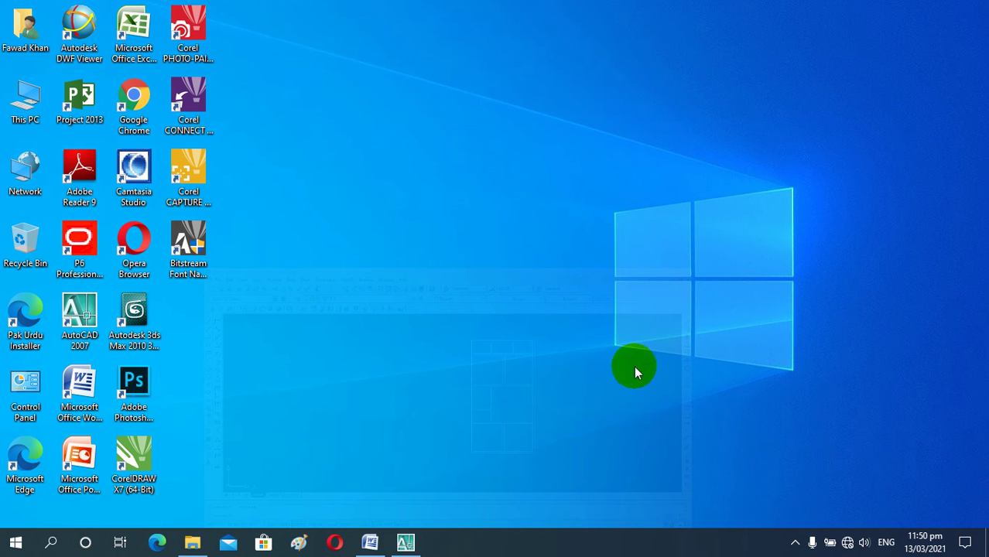
{"action": "left_click", "coordinate": [797, 542]}
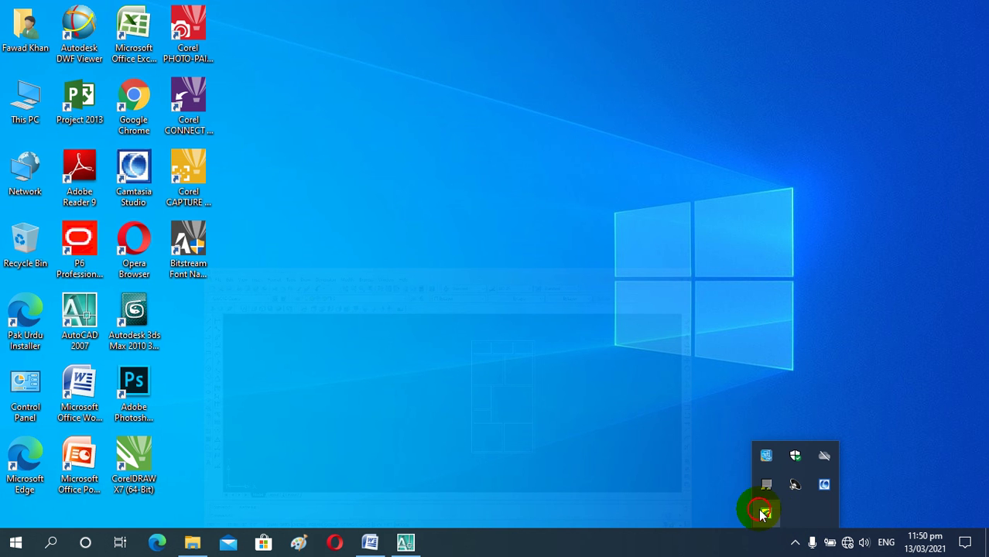
{"action": "left_click", "coordinate": [762, 514]}
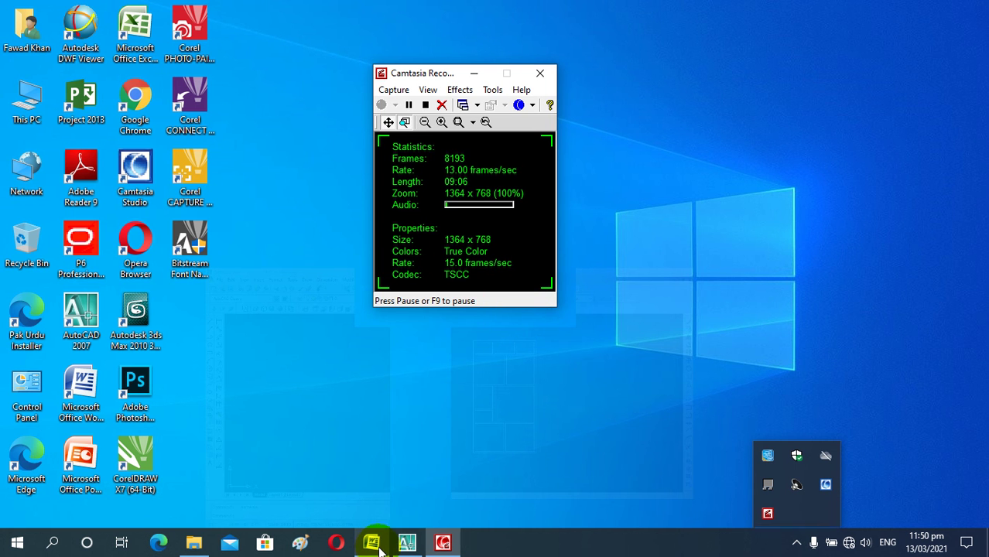
{"action": "mouse_move", "coordinate": [407, 542]}
{"action": "left_click", "coordinate": [442, 460]}
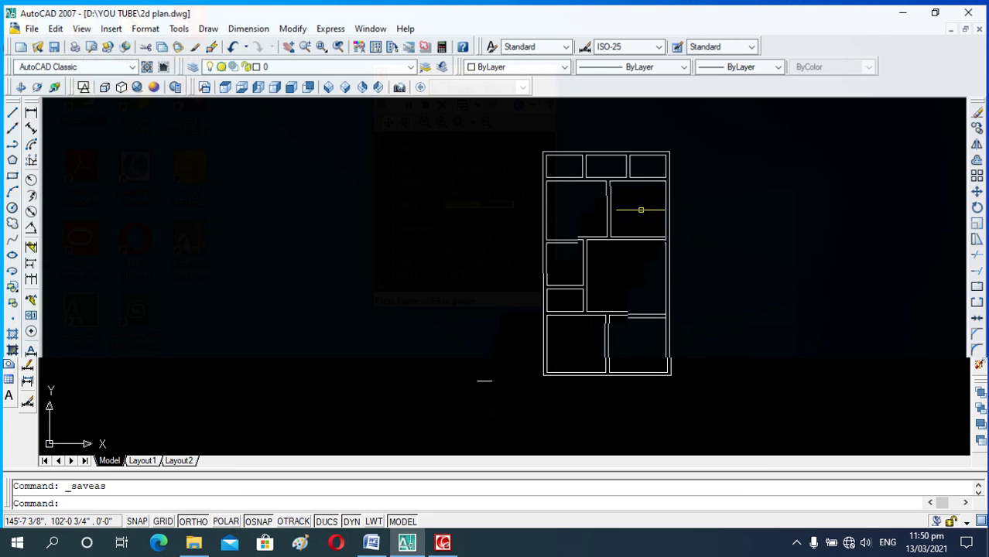
Offset the two facing central room walls by 6 to form the partition lines
{"action": "scroll", "coordinate": [600, 276], "scroll_direction": "up", "scroll_amount": 2}
{"action": "scroll", "coordinate": [595, 318], "scroll_direction": "up", "scroll_amount": 3}
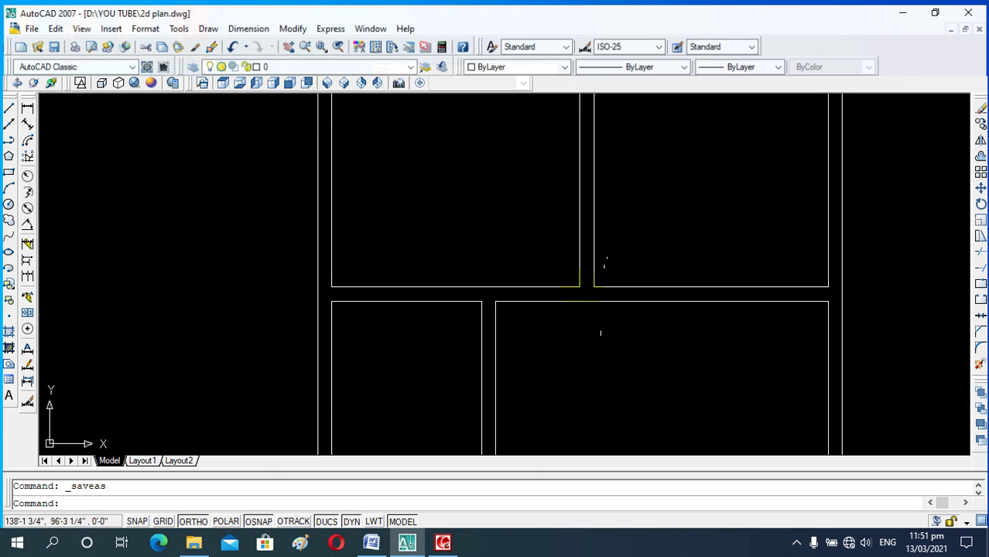
{"action": "scroll", "coordinate": [556, 258], "scroll_direction": "down", "scroll_amount": 2}
{"action": "scroll", "coordinate": [567, 320], "scroll_direction": "down", "scroll_amount": 4}
{"action": "scroll", "coordinate": [573, 279], "scroll_direction": "up", "scroll_amount": 1}
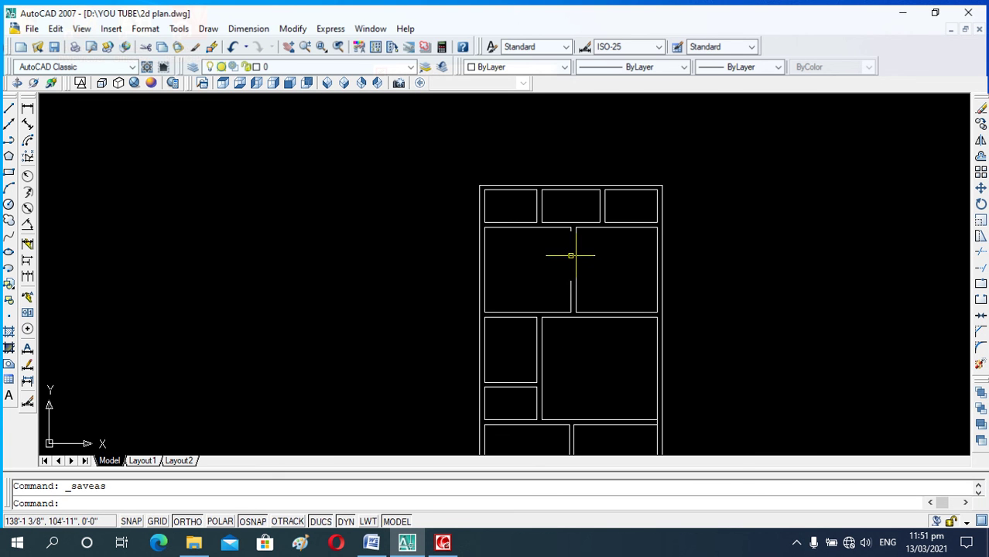
{"action": "scroll", "coordinate": [571, 255], "scroll_direction": "up", "scroll_amount": 1}
{"action": "scroll", "coordinate": [577, 317], "scroll_direction": "up", "scroll_amount": 1}
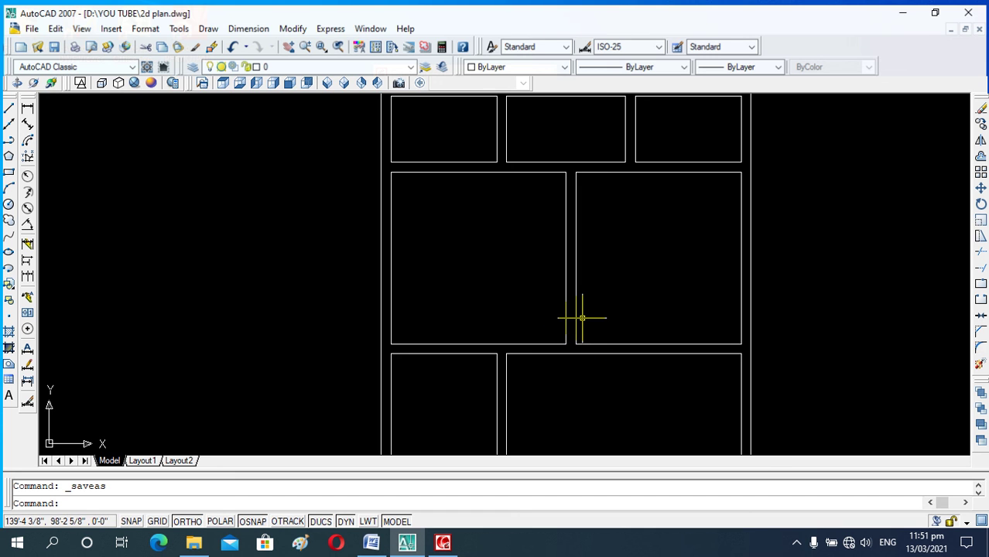
{"action": "type", "text": "o"}
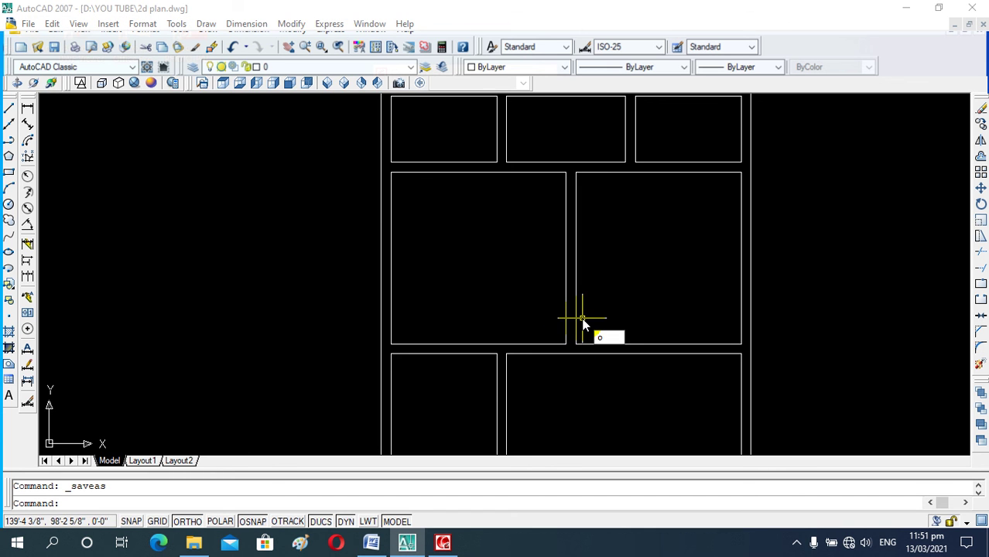
{"action": "key", "text": "Return"}
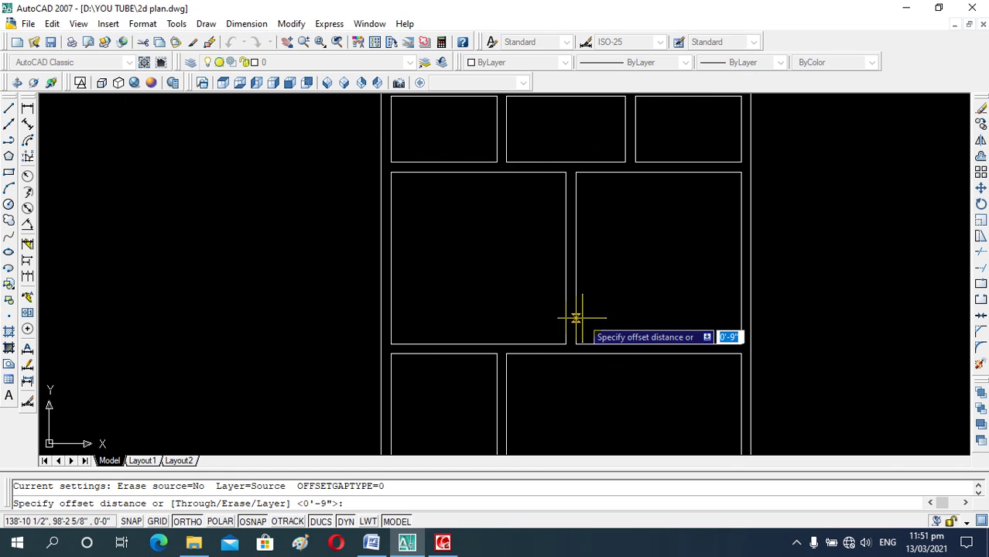
{"action": "key", "text": "Return"}
{"action": "left_click", "coordinate": [576, 332]}
{"action": "left_click", "coordinate": [624, 329]}
{"action": "left_click", "coordinate": [568, 332]}
{"action": "left_click", "coordinate": [518, 328]}
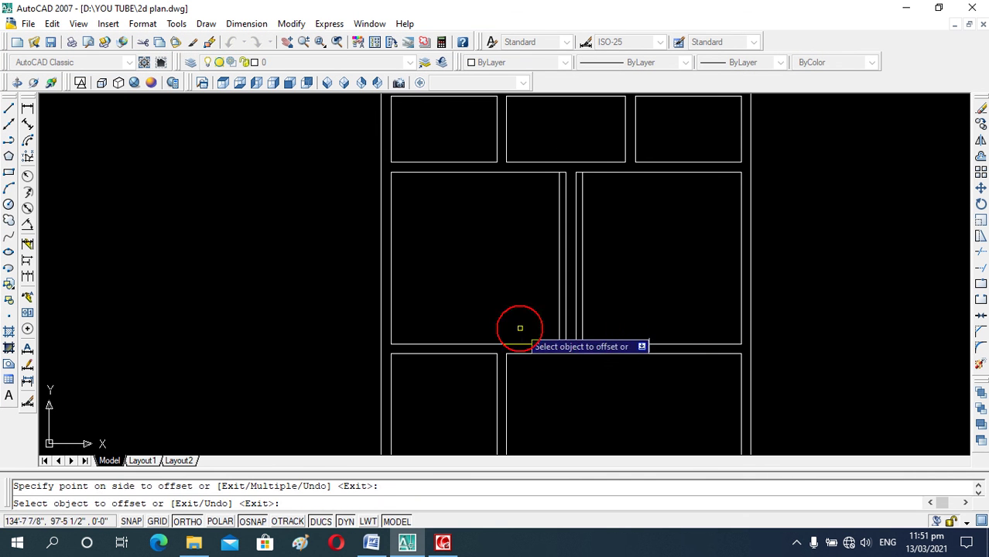
{"action": "key", "text": "Escape"}
Extend both new partition lines down to the lower room edge
{"action": "type", "text": "ex"}
{"action": "key", "text": "Return"}
{"action": "key", "text": "Return"}
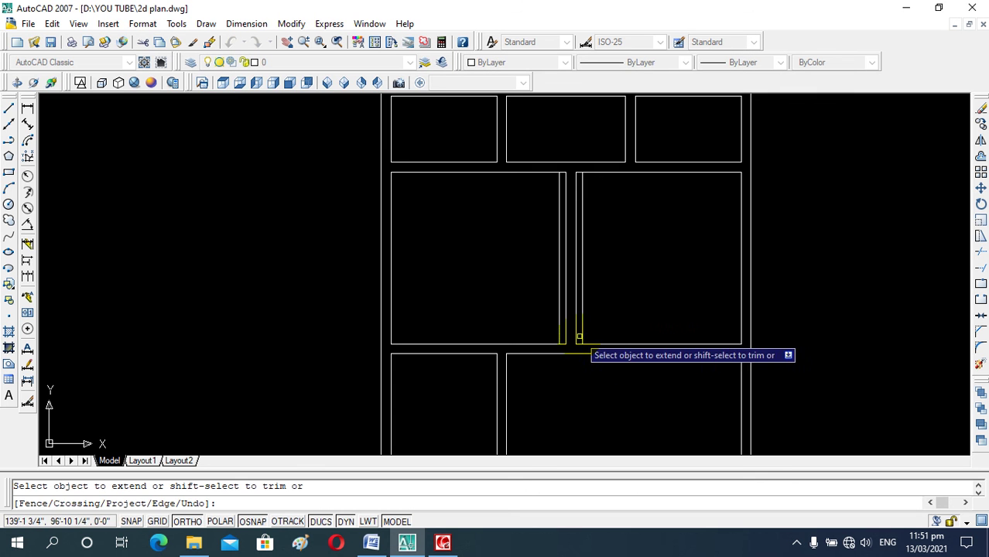
{"action": "left_click", "coordinate": [582, 338]}
{"action": "left_click", "coordinate": [559, 336]}
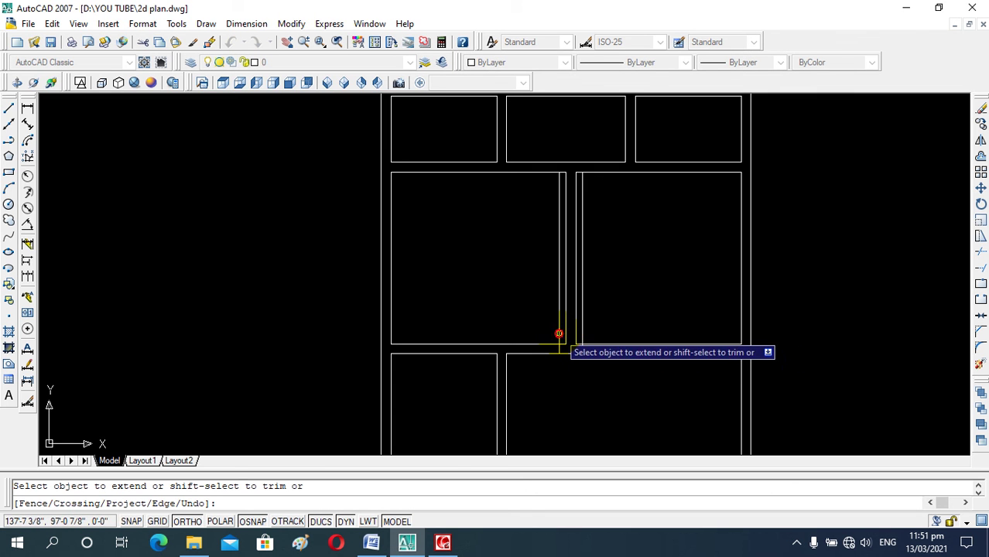
{"action": "key", "text": "Escape"}
{"action": "key", "text": "Escape"}
Offset the partition lines 3.5' outward, one to the right and one to the left
{"action": "type", "text": "o"}
{"action": "key", "text": "Return"}
{"action": "type", "text": "3.5'"}
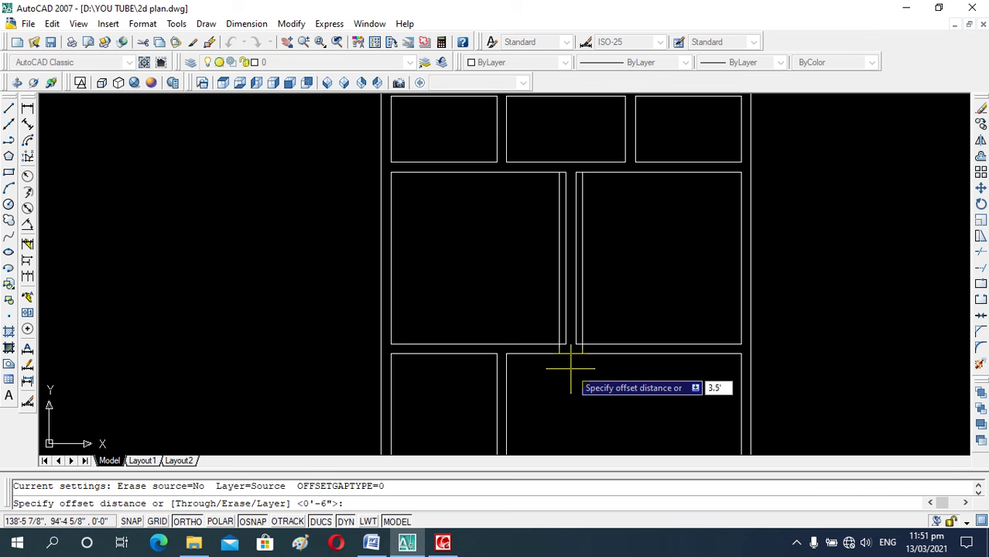
{"action": "key", "text": "Return"}
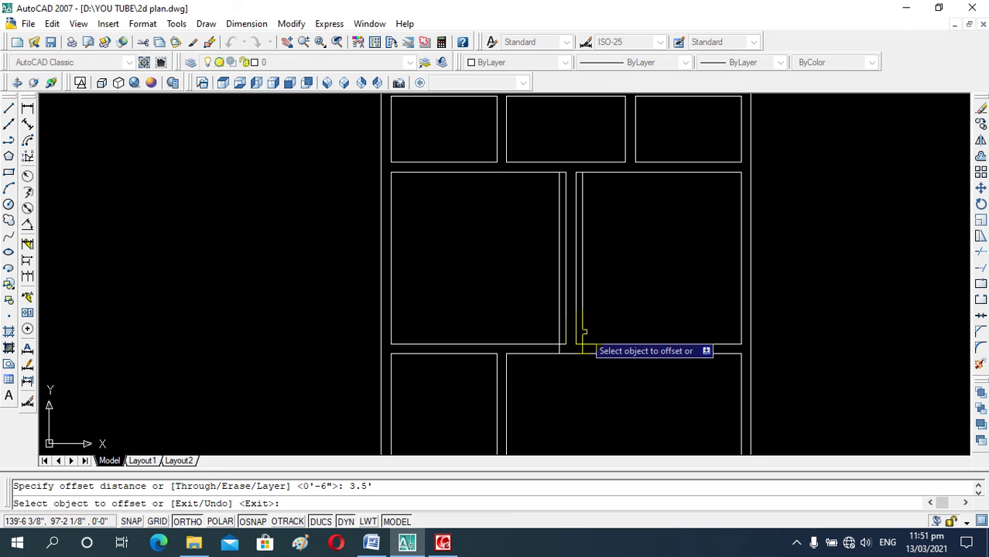
{"action": "left_click", "coordinate": [583, 331]}
{"action": "left_click", "coordinate": [656, 332]}
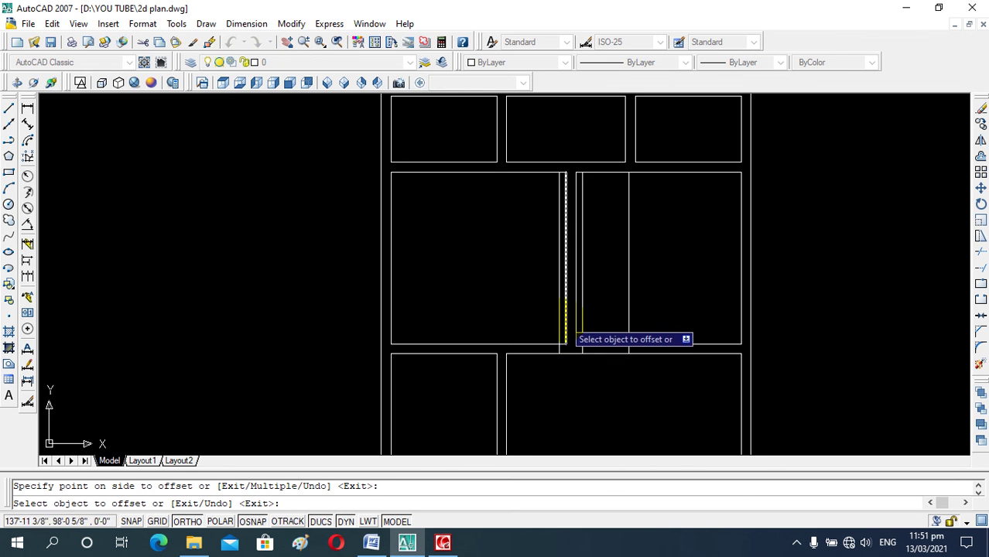
{"action": "left_click", "coordinate": [563, 313]}
{"action": "left_click", "coordinate": [546, 327]}
{"action": "key", "text": "Escape"}
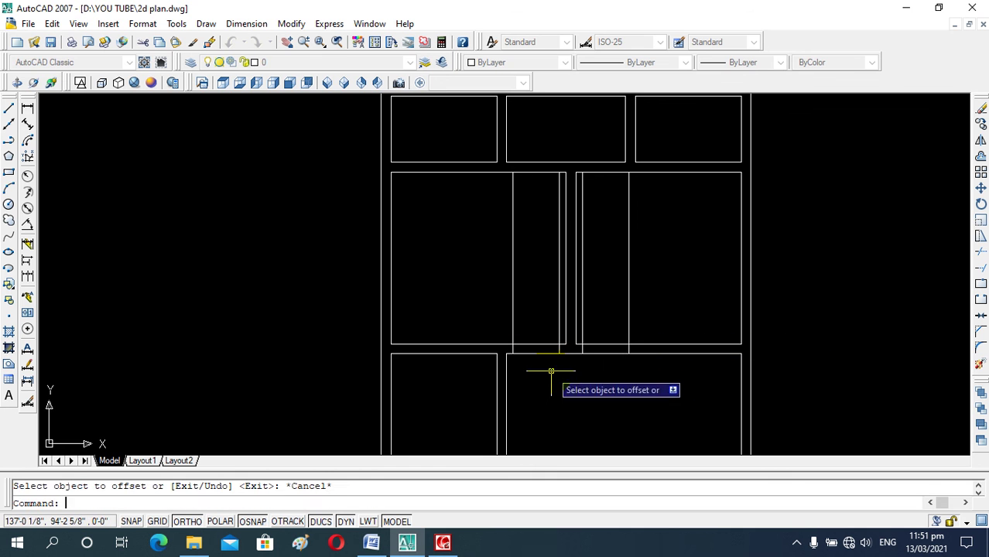
Offset the right partition line 2 to the right
{"action": "key", "text": "Return"}
{"action": "type", "text": "2"}
{"action": "key", "text": "Return"}
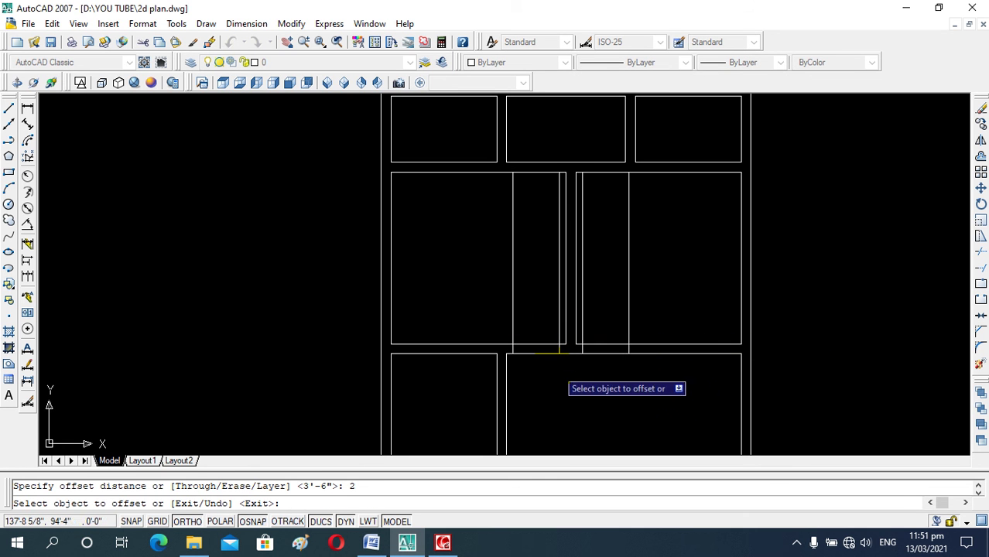
{"action": "left_click", "coordinate": [583, 350]}
{"action": "left_click", "coordinate": [601, 327]}
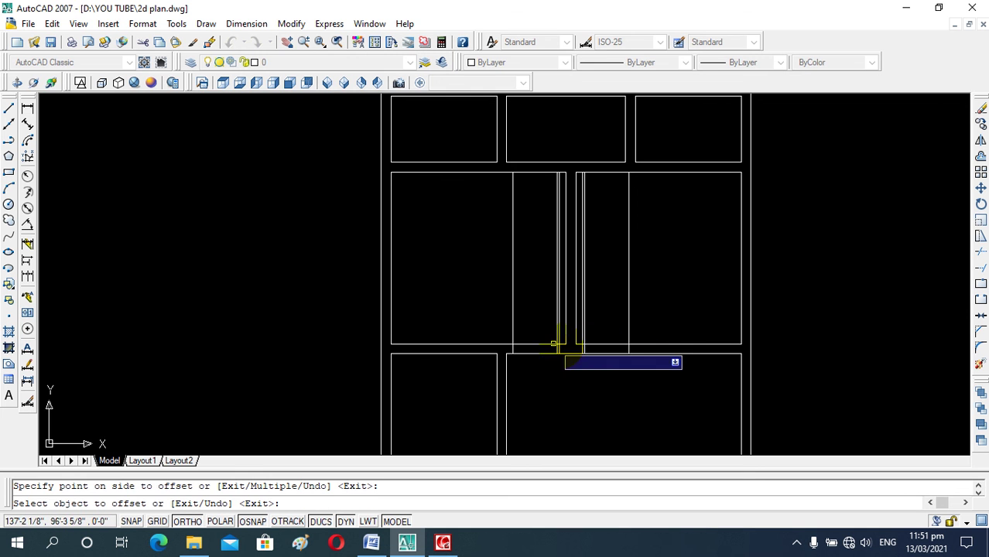
{"action": "key", "text": "Escape"}
Draw a circle centred on the wall corner with a radius equal to the door width
{"action": "type", "text": "c"}
{"action": "key", "text": "Return"}
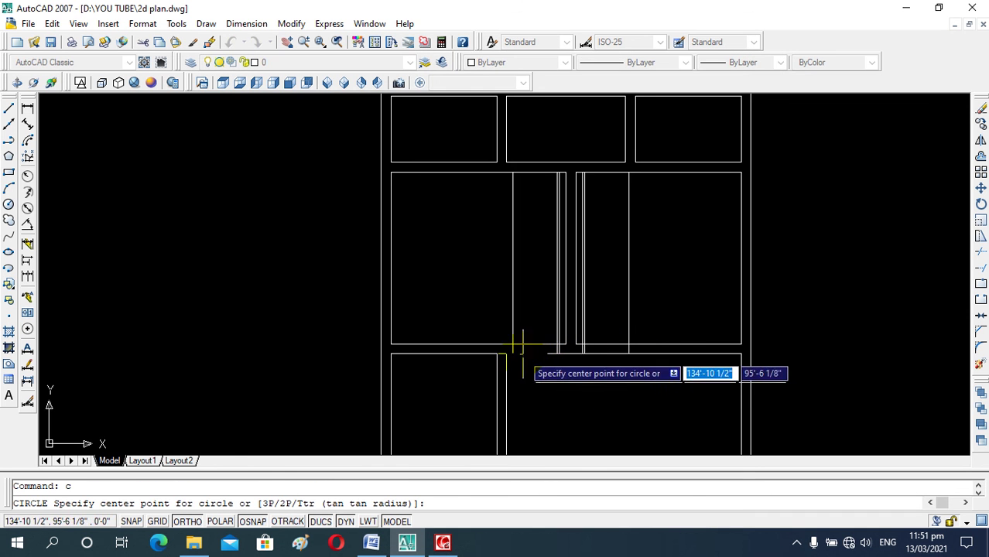
{"action": "scroll", "coordinate": [528, 353], "scroll_direction": "up", "scroll_amount": 2}
{"action": "scroll", "coordinate": [596, 335], "scroll_direction": "up", "scroll_amount": 2}
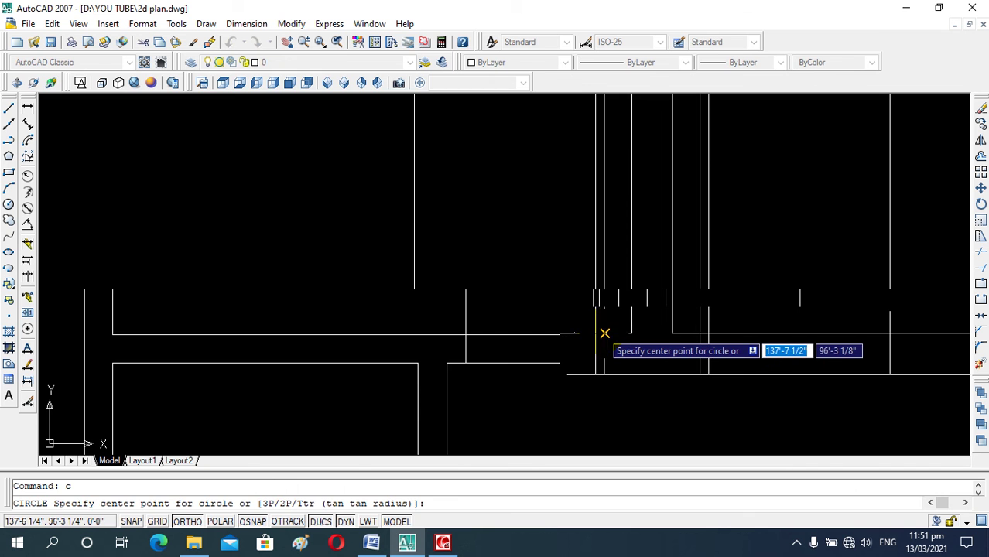
{"action": "left_click", "coordinate": [603, 333]}
{"action": "left_click", "coordinate": [415, 332]}
{"action": "key", "text": "Escape"}
Trim away the lower part of the circle
{"action": "scroll", "coordinate": [545, 337], "scroll_direction": "down", "scroll_amount": 2}
{"action": "type", "text": "tr"}
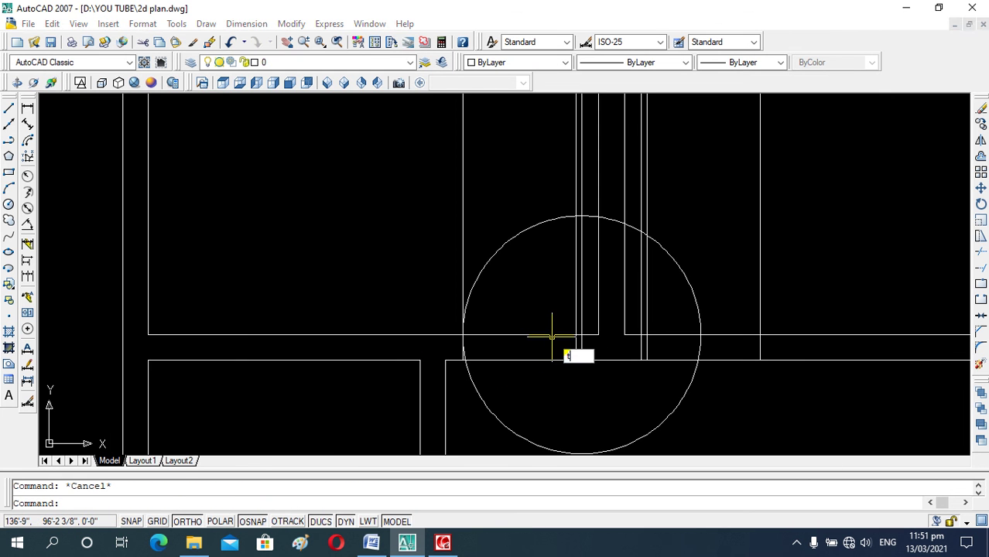
{"action": "key", "text": "Return"}
{"action": "key", "text": "Return"}
{"action": "scroll", "coordinate": [534, 305], "scroll_direction": "down", "scroll_amount": 2}
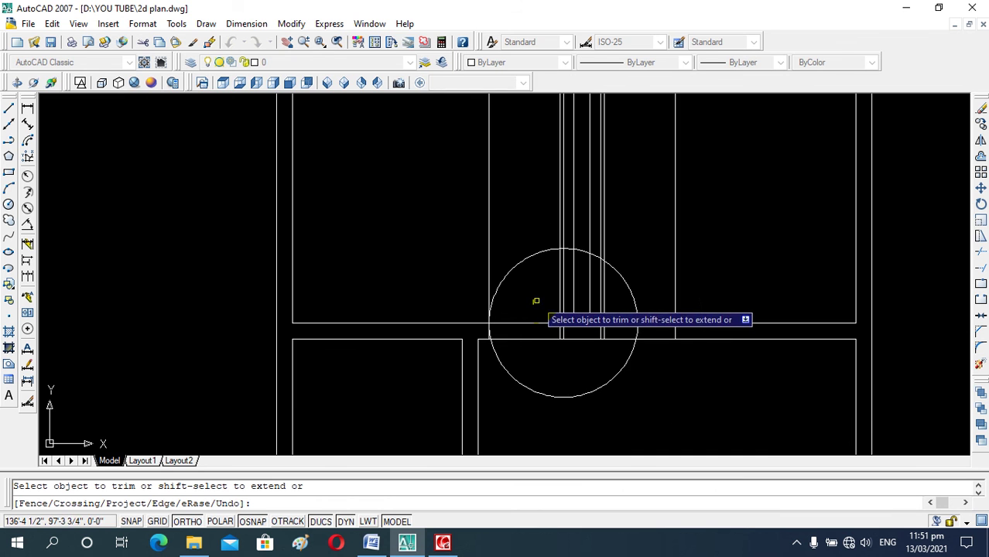
{"action": "left_click", "coordinate": [536, 301]}
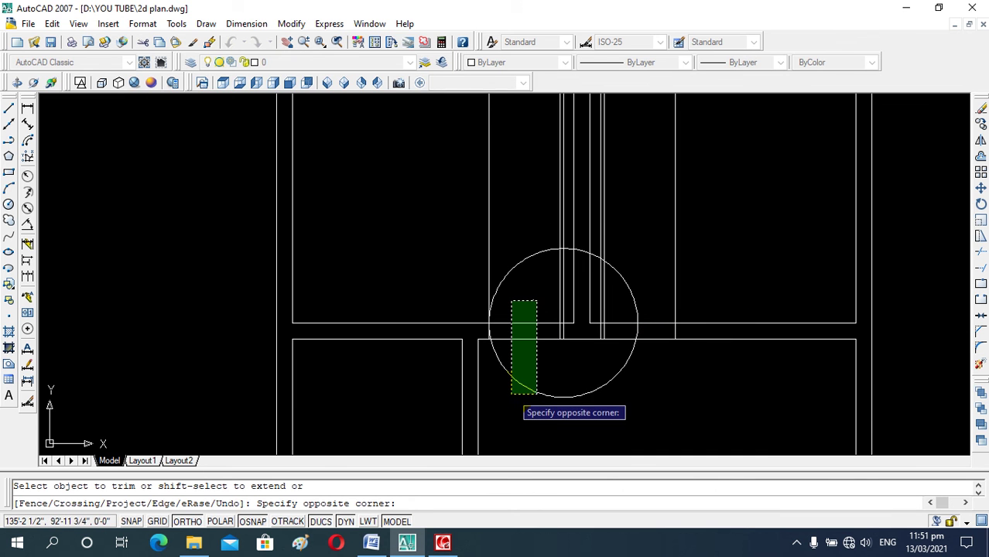
{"action": "left_click", "coordinate": [512, 393]}
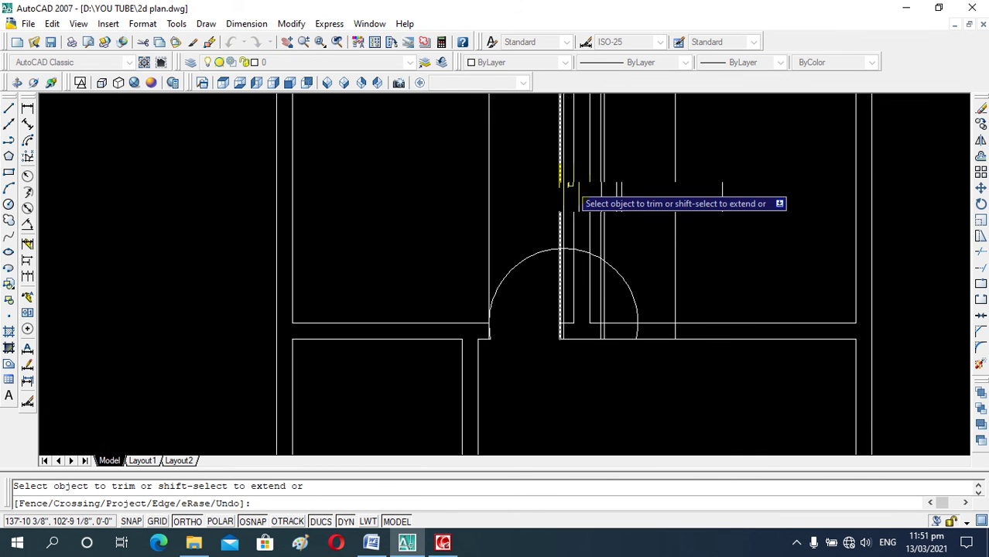
Trim the lines above the arc and the crossed wall pieces to open the doorway
{"action": "scroll", "coordinate": [568, 183], "scroll_direction": "up", "scroll_amount": 4}
{"action": "left_click", "coordinate": [554, 183]}
{"action": "left_click", "coordinate": [510, 213]}
{"action": "scroll", "coordinate": [510, 214], "scroll_direction": "down", "scroll_amount": 2}
{"action": "left_click", "coordinate": [474, 206]}
{"action": "left_click", "coordinate": [394, 245]}
{"action": "scroll", "coordinate": [393, 246], "scroll_direction": "down", "scroll_amount": 2}
{"action": "scroll", "coordinate": [519, 275], "scroll_direction": "down", "scroll_amount": 2}
{"action": "scroll", "coordinate": [520, 275], "scroll_direction": "up", "scroll_amount": 3}
{"action": "scroll", "coordinate": [525, 271], "scroll_direction": "up", "scroll_amount": 3}
{"action": "scroll", "coordinate": [525, 205], "scroll_direction": "down", "scroll_amount": 4}
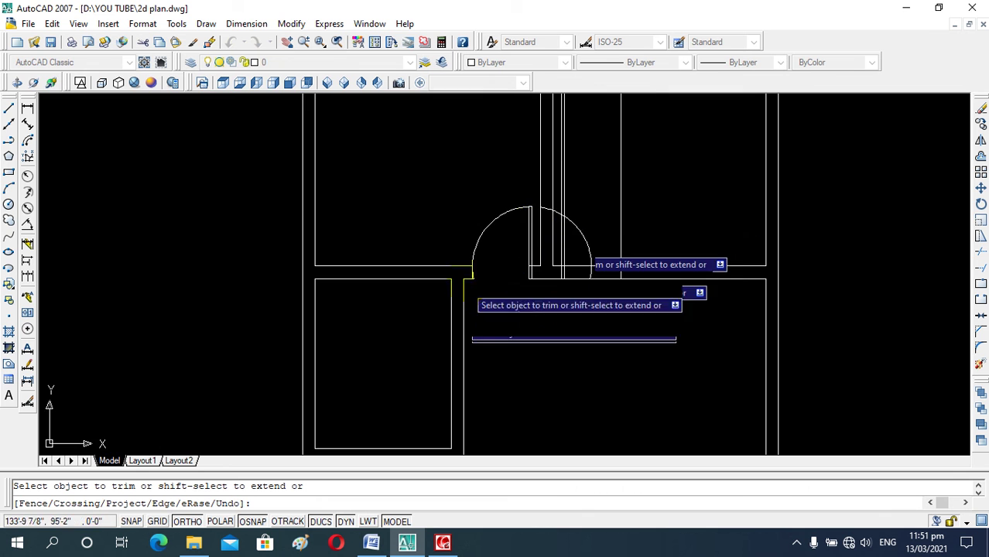
{"action": "scroll", "coordinate": [469, 286], "scroll_direction": "up", "scroll_amount": 3}
{"action": "left_click", "coordinate": [459, 284]}
{"action": "scroll", "coordinate": [461, 306], "scroll_direction": "down", "scroll_amount": 2}
{"action": "scroll", "coordinate": [503, 306], "scroll_direction": "down", "scroll_amount": 1}
{"action": "key", "text": "Escape"}
Delete the extra arc on the right of the partition
{"action": "left_click", "coordinate": [605, 244]}
{"action": "left_click", "coordinate": [600, 240]}
{"action": "left_click", "coordinate": [601, 240]}
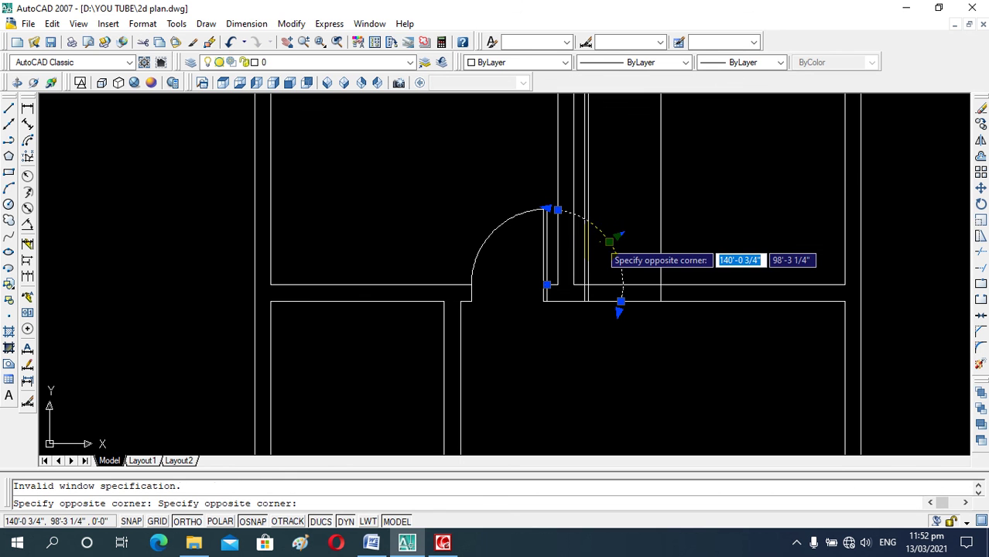
{"action": "key", "text": "Escape"}
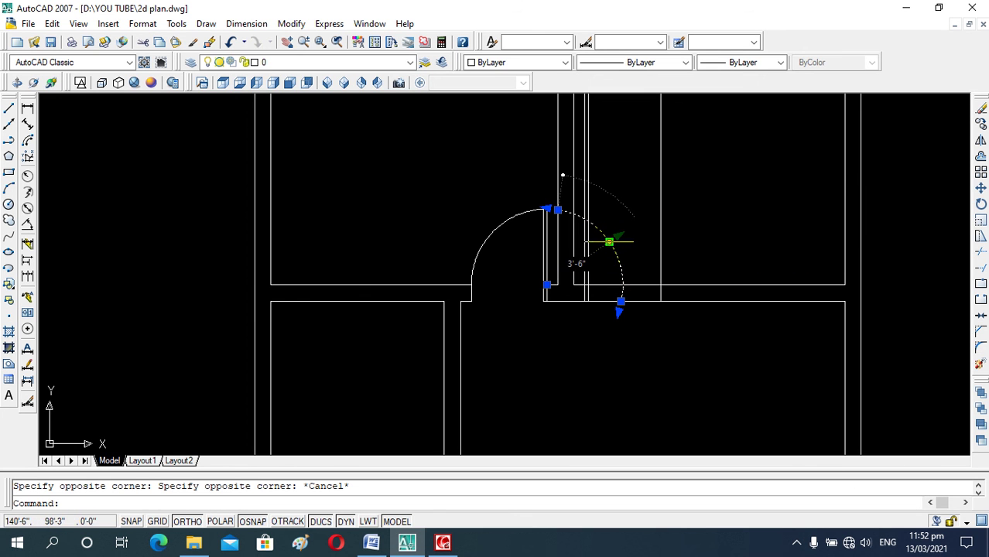
{"action": "key", "text": "Delete"}
{"action": "key", "text": "Escape"}
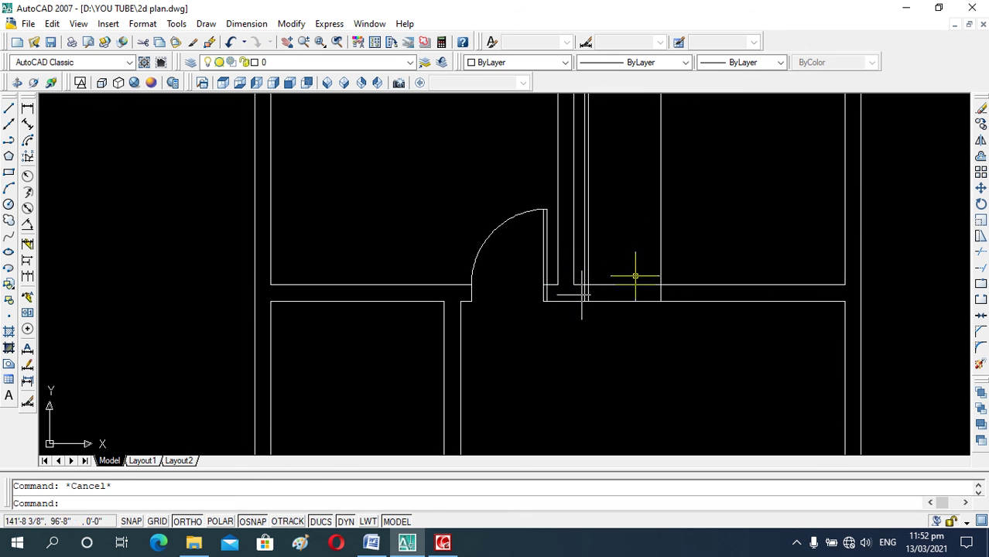
{"action": "scroll", "coordinate": [538, 326], "scroll_direction": "down", "scroll_amount": 7}
{"action": "scroll", "coordinate": [534, 333], "scroll_direction": "up", "scroll_amount": 6}
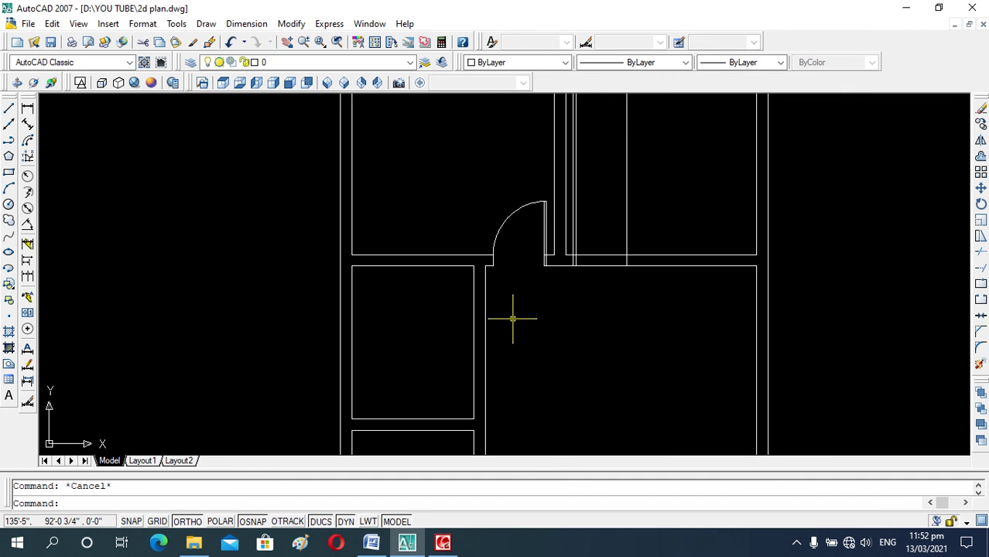
{"action": "scroll", "coordinate": [525, 284], "scroll_direction": "up", "scroll_amount": 3}
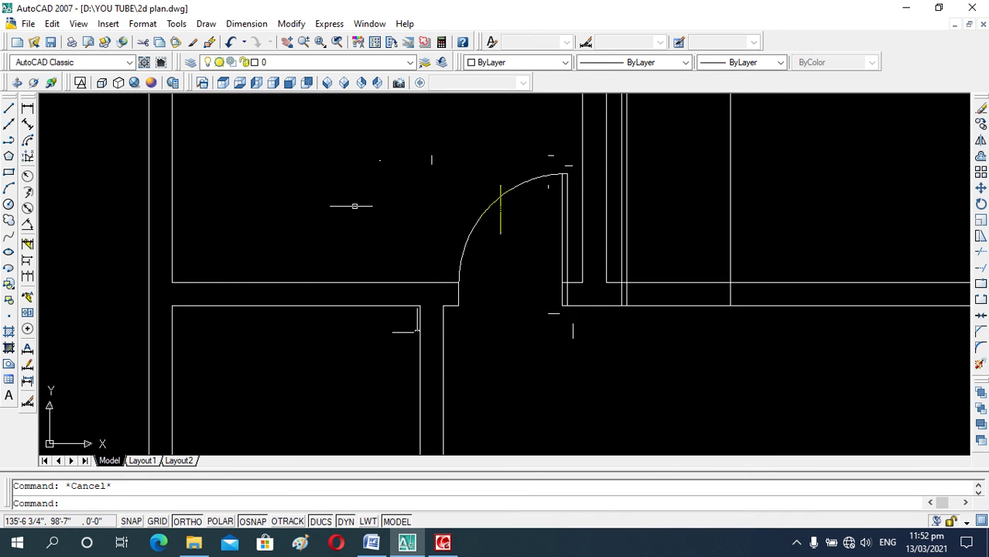
{"action": "scroll", "coordinate": [465, 272], "scroll_direction": "down", "scroll_amount": 5}
{"action": "scroll", "coordinate": [457, 278], "scroll_direction": "down", "scroll_amount": 1}
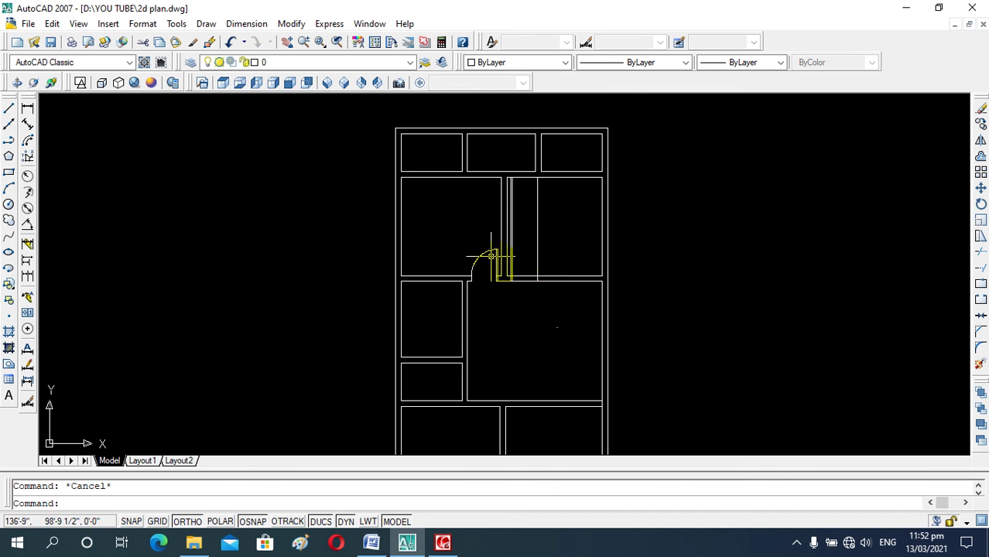
{"action": "scroll", "coordinate": [538, 276], "scroll_direction": "up", "scroll_amount": 2}
{"action": "type", "text": "c"}
Draw a circle centred on the partition corner for the right-side door swing
{"action": "key", "text": "Return"}
{"action": "scroll", "coordinate": [503, 280], "scroll_direction": "up", "scroll_amount": 3}
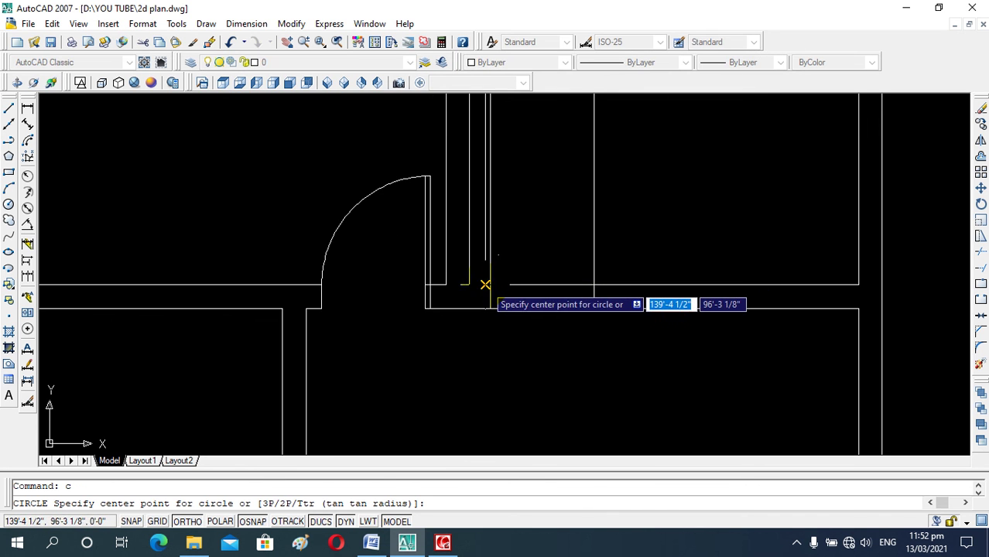
{"action": "left_click", "coordinate": [485, 284]}
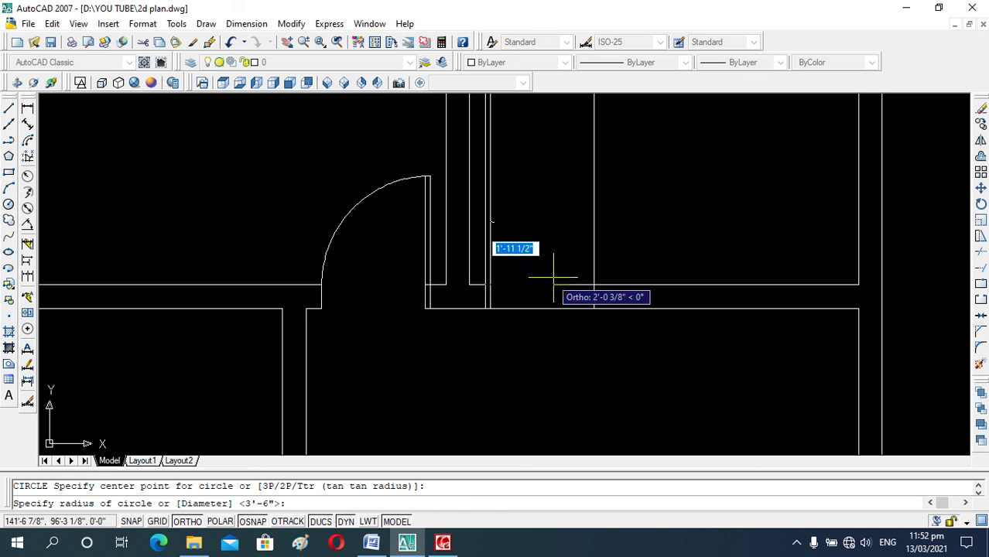
{"action": "left_click", "coordinate": [593, 284]}
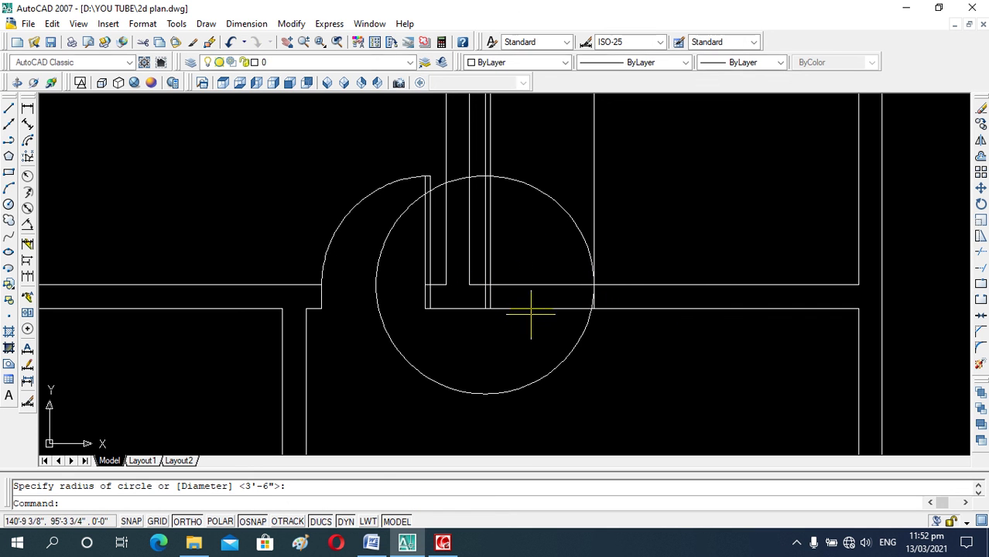
{"action": "key", "text": "Escape"}
Trim the circle down to a quarter arc and cut away the short partition stubs
{"action": "type", "text": "tr"}
{"action": "key", "text": "Return"}
{"action": "key", "text": "Return"}
{"action": "key", "text": "Escape"}
{"action": "type", "text": "tr"}
{"action": "key", "text": "Return"}
{"action": "key", "text": "Return"}
{"action": "left_click_drag", "start_coordinate": [532, 270], "coordinate": [539, 397]}
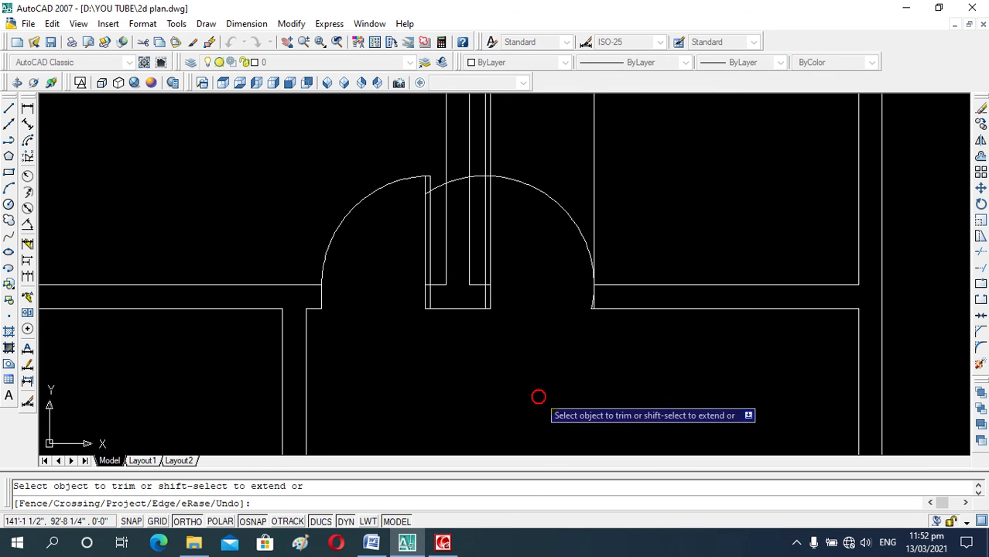
{"action": "left_click", "coordinate": [595, 131]}
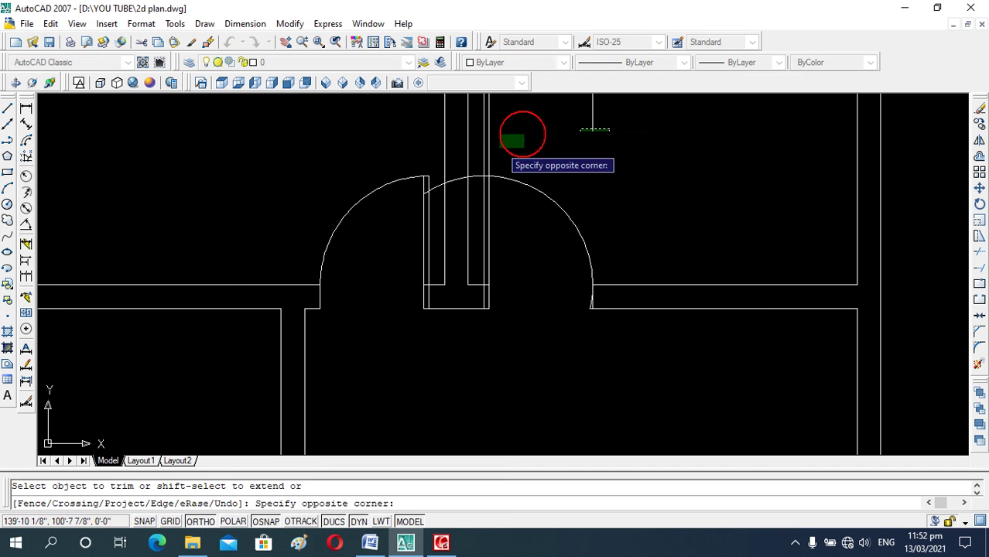
{"action": "left_click", "coordinate": [485, 151]}
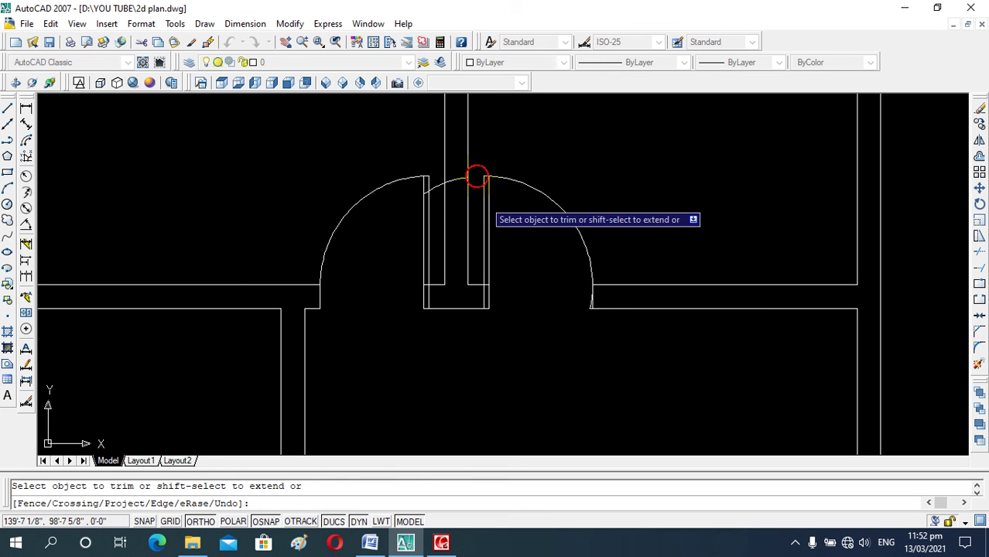
{"action": "scroll", "coordinate": [597, 308], "scroll_direction": "up", "scroll_amount": 3}
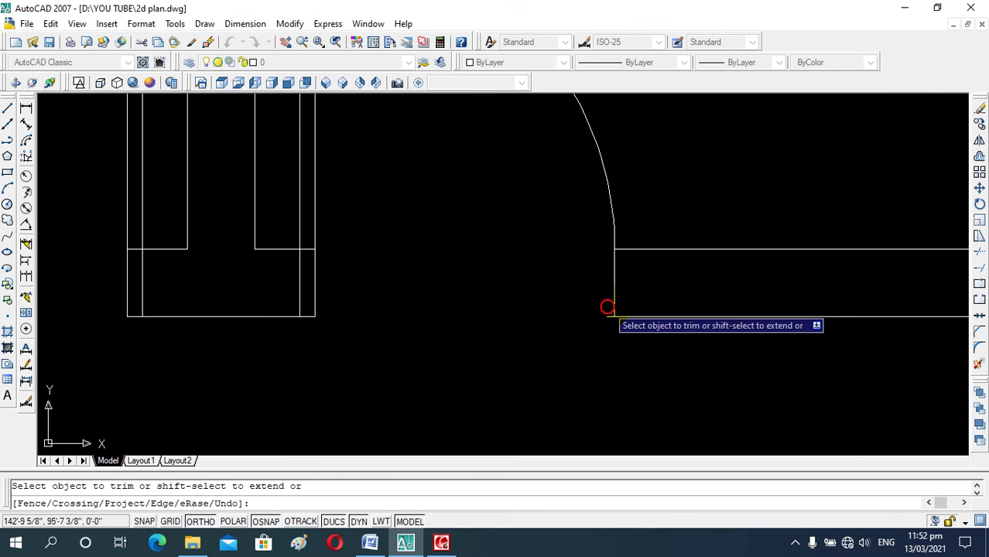
{"action": "scroll", "coordinate": [608, 310], "scroll_direction": "down", "scroll_amount": 3}
{"action": "key", "text": "Escape"}
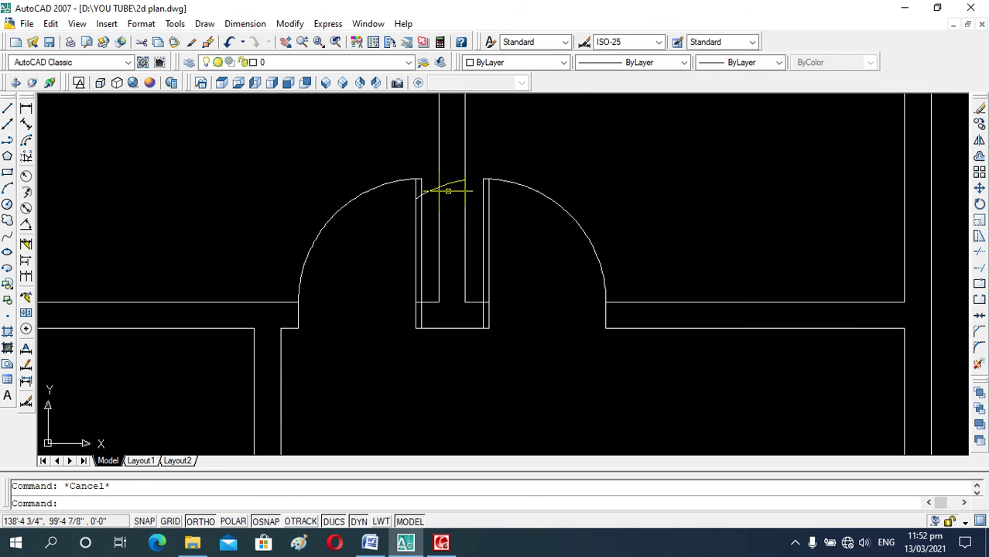
Erase the leftover short line next to the new door swing
{"action": "key", "text": "Delete"}
{"action": "scroll", "coordinate": [472, 247], "scroll_direction": "down", "scroll_amount": 2}
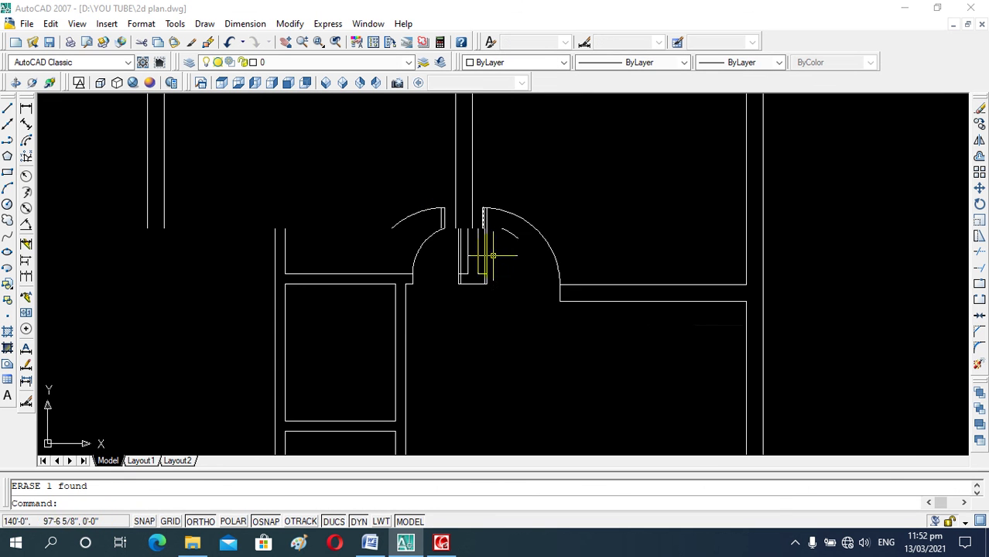
{"action": "scroll", "coordinate": [426, 325], "scroll_direction": "down", "scroll_amount": 2}
{"action": "scroll", "coordinate": [434, 333], "scroll_direction": "down", "scroll_amount": 2}
{"action": "scroll", "coordinate": [434, 333], "scroll_direction": "up", "scroll_amount": 3}
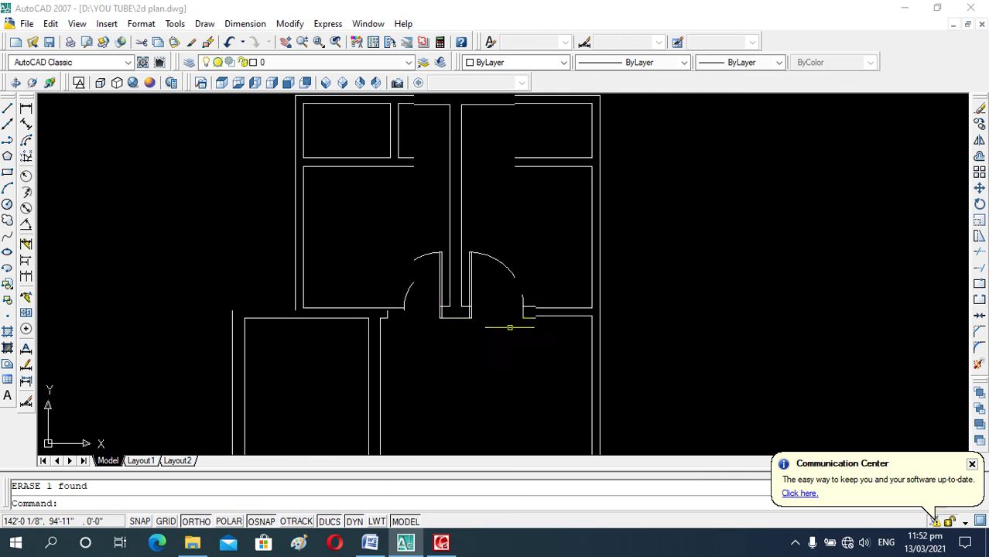
Zoom around the saved plan to review both door swings, then bring up Camtasia Recorder
{"action": "scroll", "coordinate": [449, 329], "scroll_direction": "up", "scroll_amount": 3}
{"action": "scroll", "coordinate": [463, 280], "scroll_direction": "down", "scroll_amount": 2}
{"action": "scroll", "coordinate": [481, 320], "scroll_direction": "down", "scroll_amount": 2}
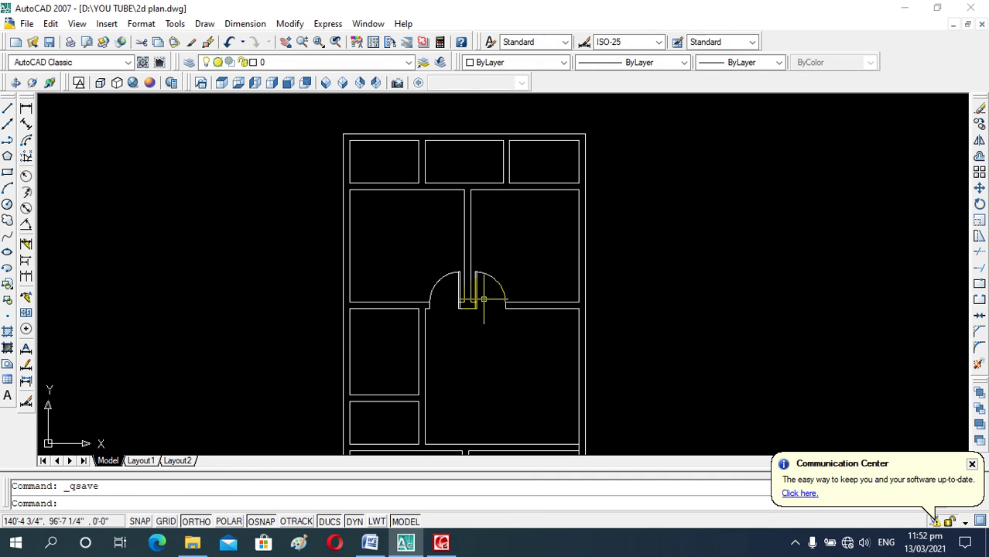
{"action": "scroll", "coordinate": [490, 307], "scroll_direction": "down", "scroll_amount": 2}
{"action": "scroll", "coordinate": [468, 201], "scroll_direction": "down", "scroll_amount": 2}
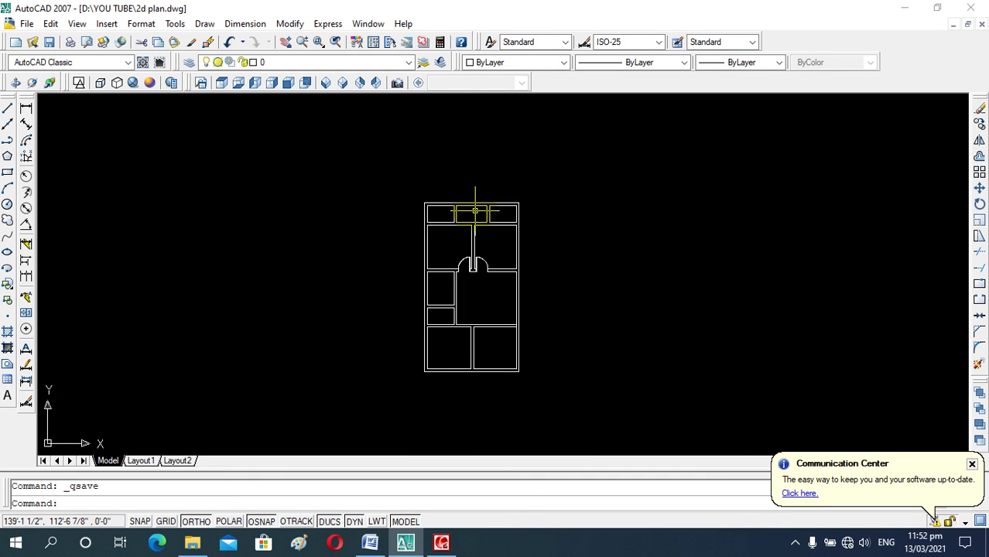
{"action": "scroll", "coordinate": [470, 283], "scroll_direction": "up", "scroll_amount": 3}
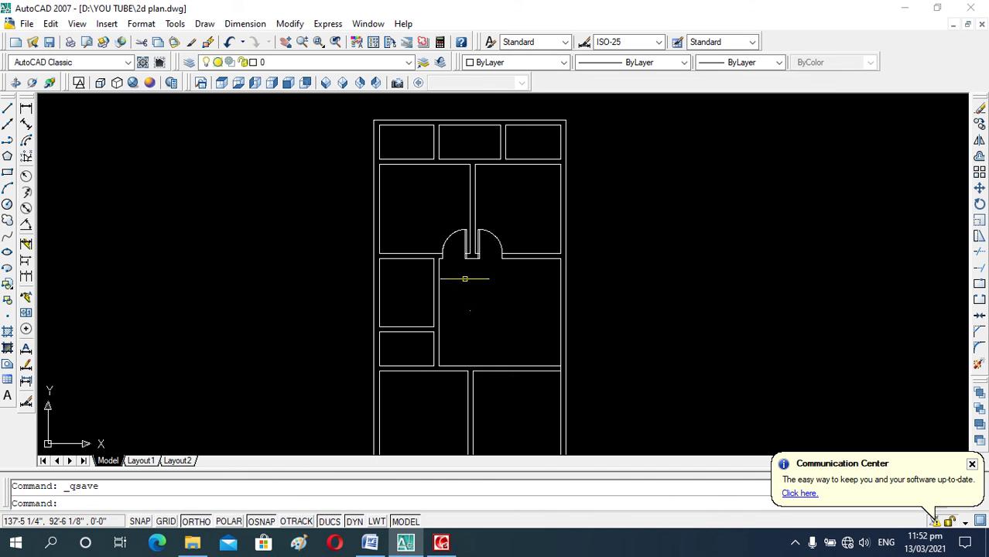
{"action": "scroll", "coordinate": [468, 283], "scroll_direction": "down", "scroll_amount": 2}
{"action": "scroll", "coordinate": [481, 343], "scroll_direction": "up", "scroll_amount": 3}
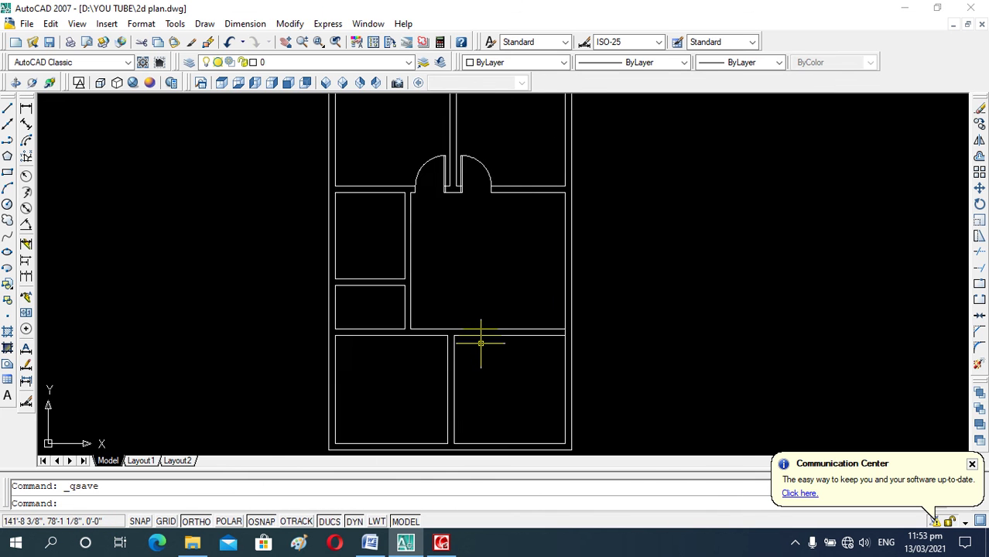
{"action": "scroll", "coordinate": [481, 343], "scroll_direction": "up", "scroll_amount": 2}
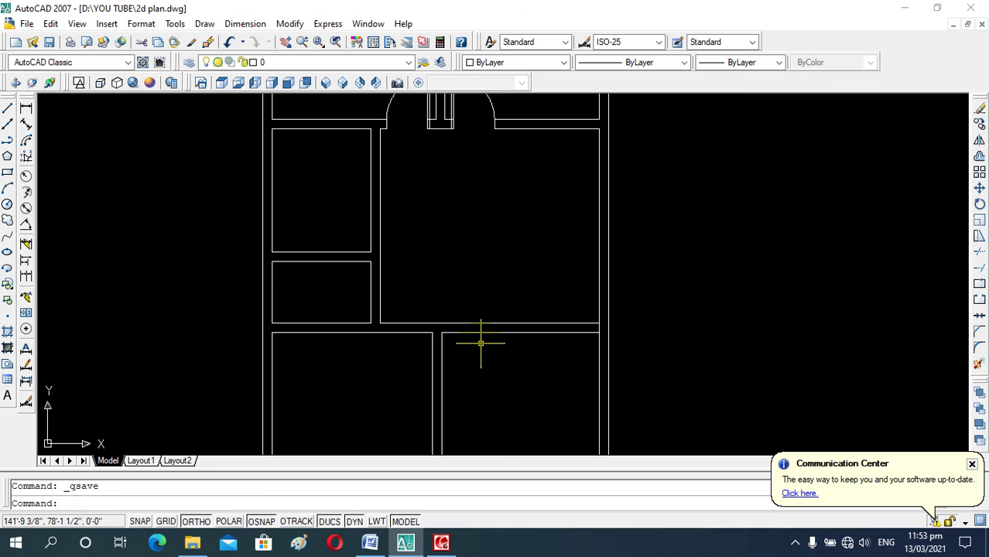
{"action": "scroll", "coordinate": [481, 343], "scroll_direction": "down", "scroll_amount": 2}
{"action": "scroll", "coordinate": [455, 283], "scroll_direction": "up", "scroll_amount": 2}
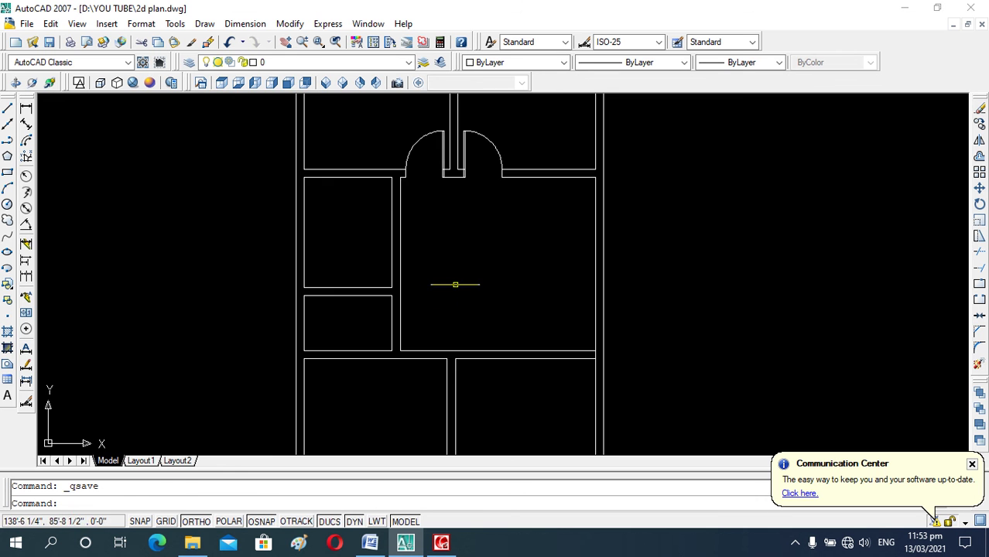
{"action": "scroll", "coordinate": [464, 336], "scroll_direction": "down", "scroll_amount": 3}
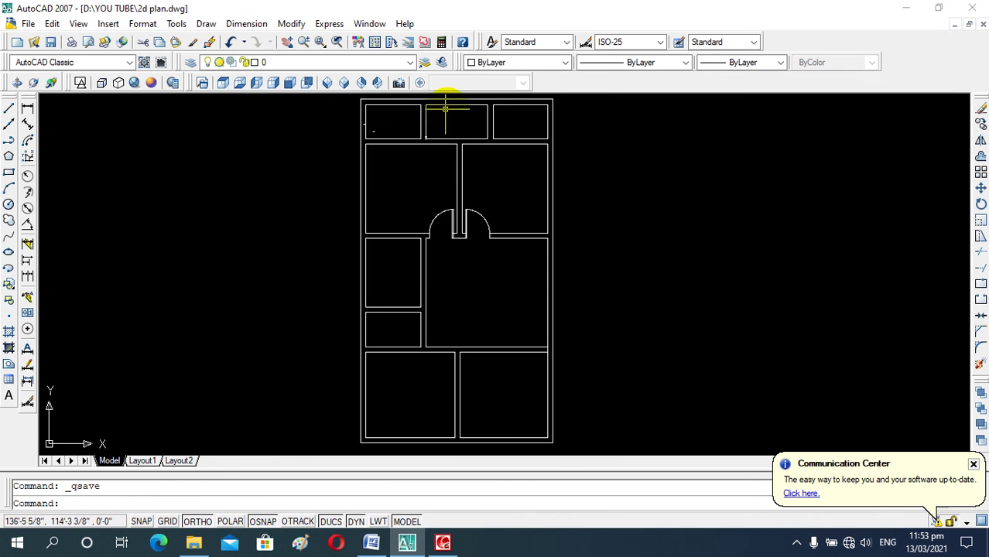
{"action": "scroll", "coordinate": [444, 247], "scroll_direction": "up", "scroll_amount": 1}
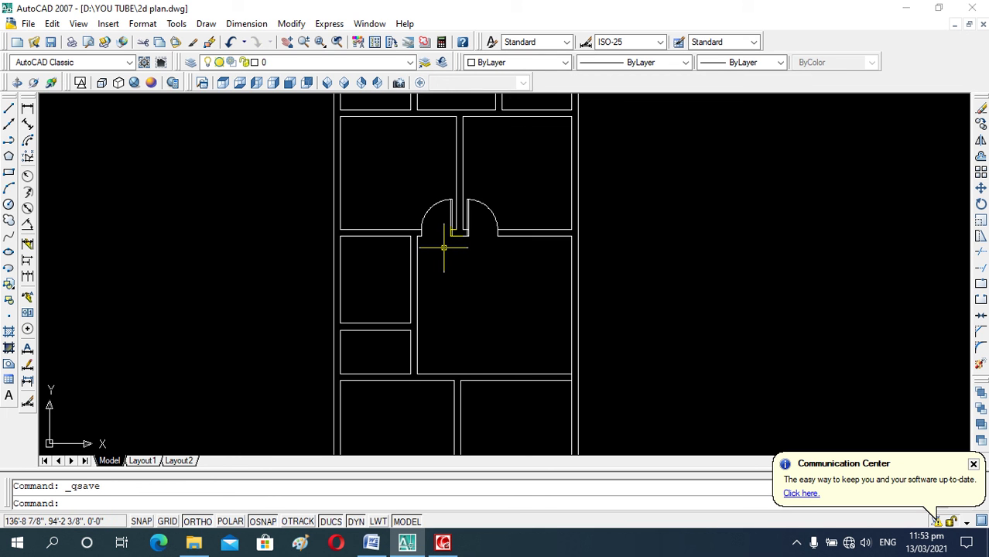
{"action": "scroll", "coordinate": [444, 248], "scroll_direction": "down", "scroll_amount": 1}
{"action": "scroll", "coordinate": [453, 287], "scroll_direction": "up", "scroll_amount": 3}
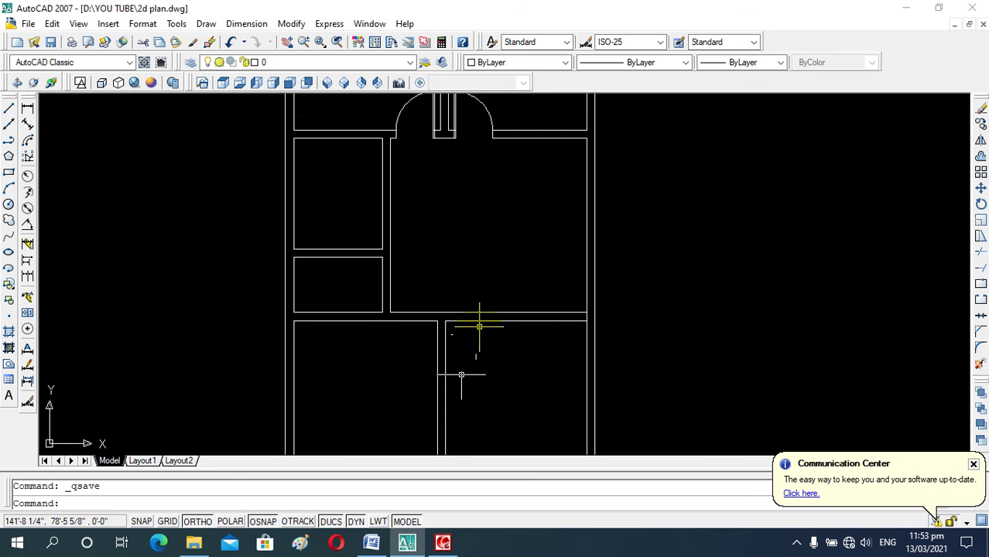
{"action": "scroll", "coordinate": [479, 327], "scroll_direction": "down", "scroll_amount": 3}
{"action": "scroll", "coordinate": [496, 216], "scroll_direction": "up", "scroll_amount": 3}
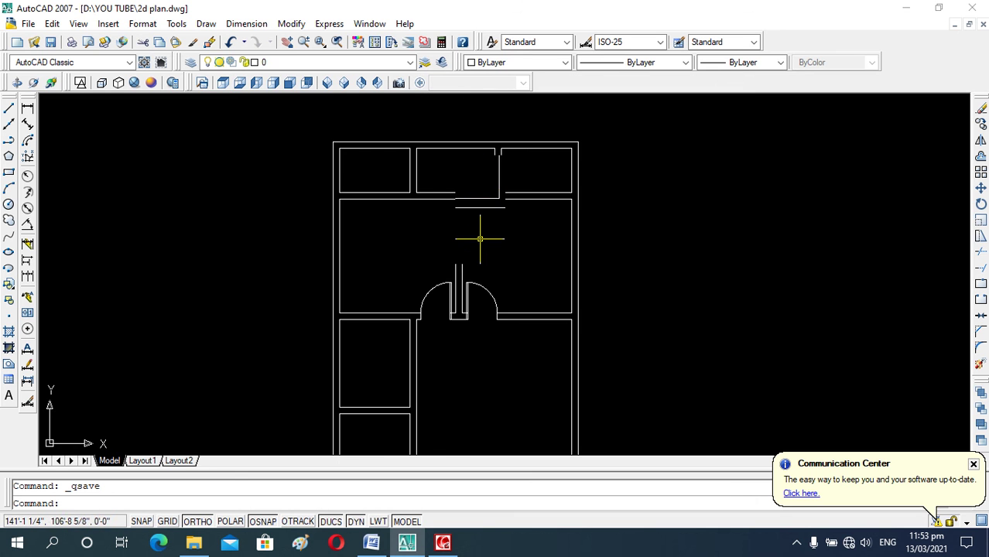
{"action": "scroll", "coordinate": [480, 238], "scroll_direction": "up", "scroll_amount": 2}
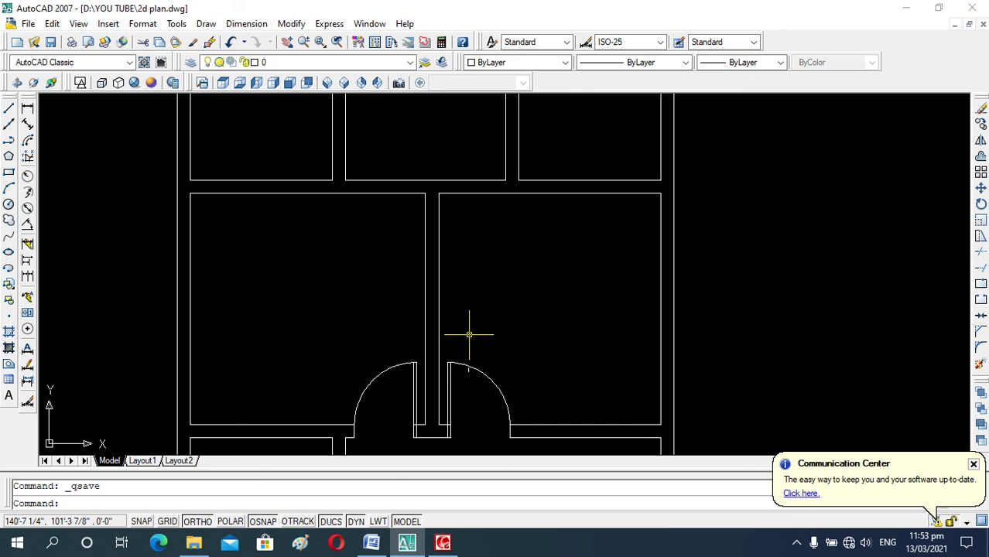
{"action": "left_click", "coordinate": [443, 543]}
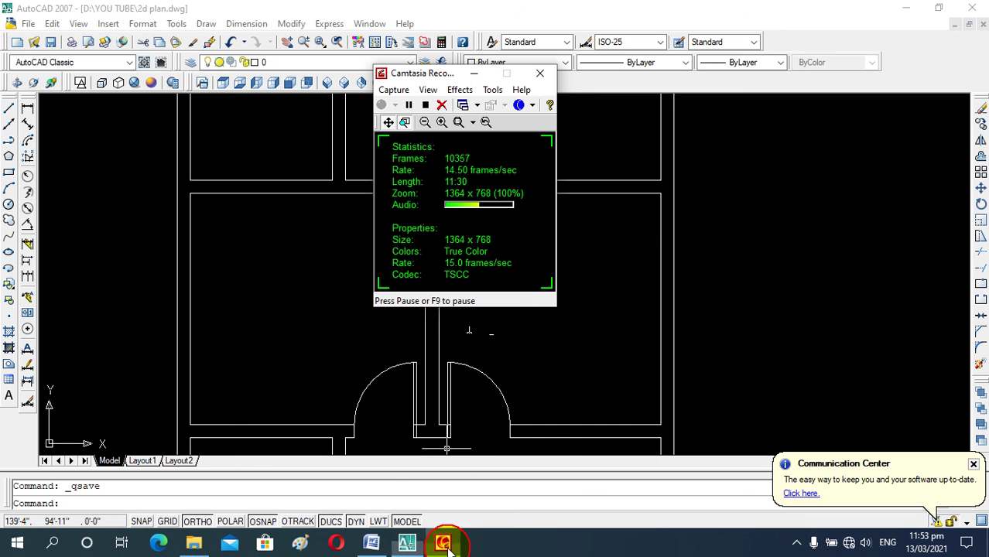